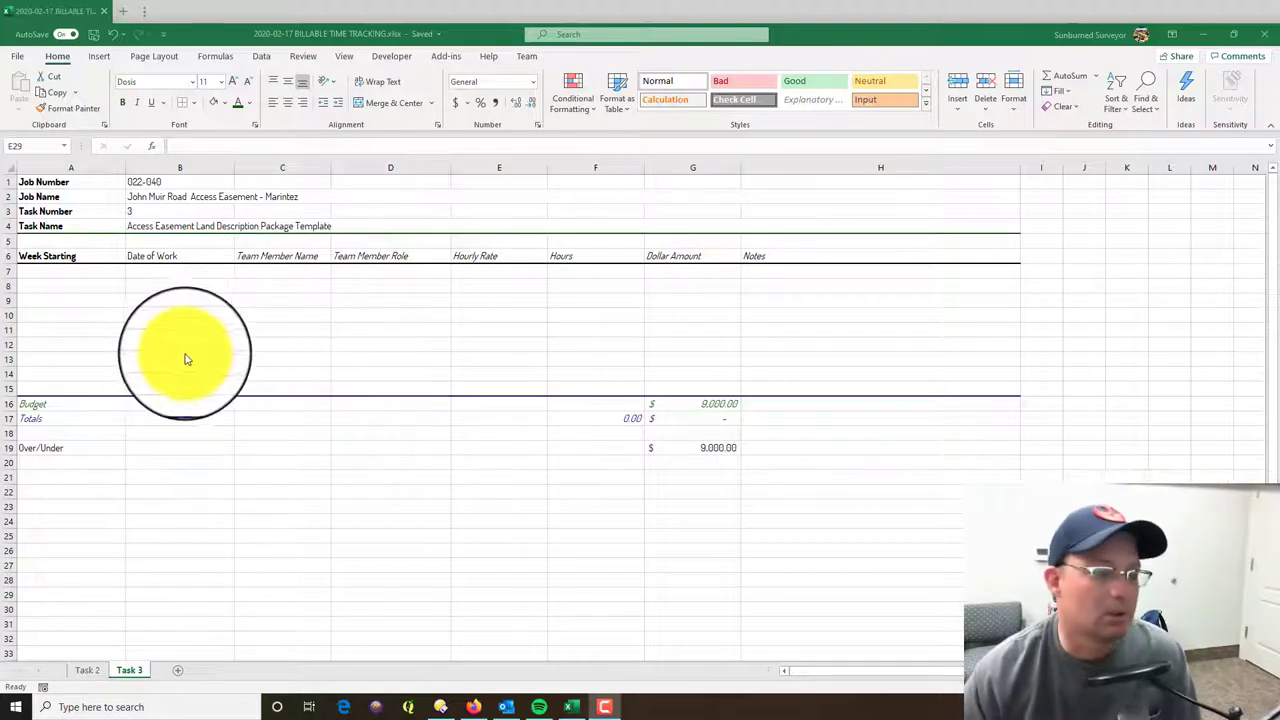
# - Bring the workbook into focus and compare the filled Task 2 sheet with the empty Task 3 sheet
pyautogui.hotkey('alt', 'Tab')
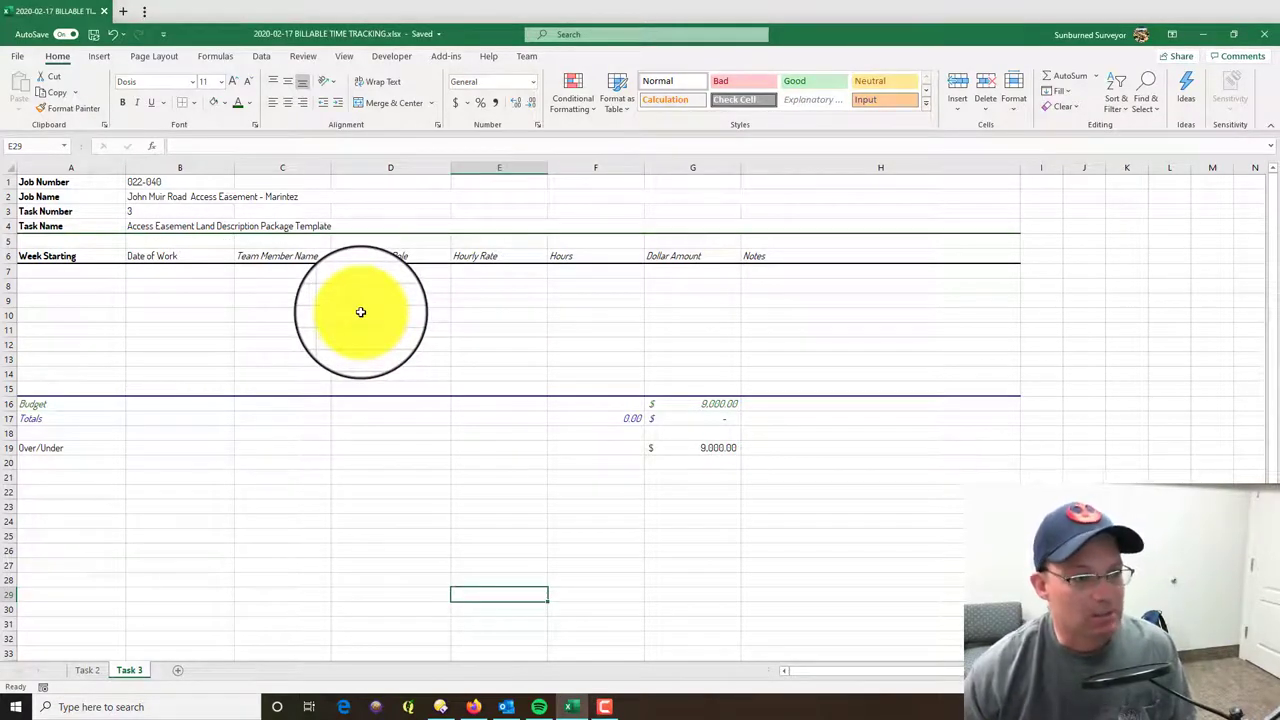
pyautogui.click(361, 313)
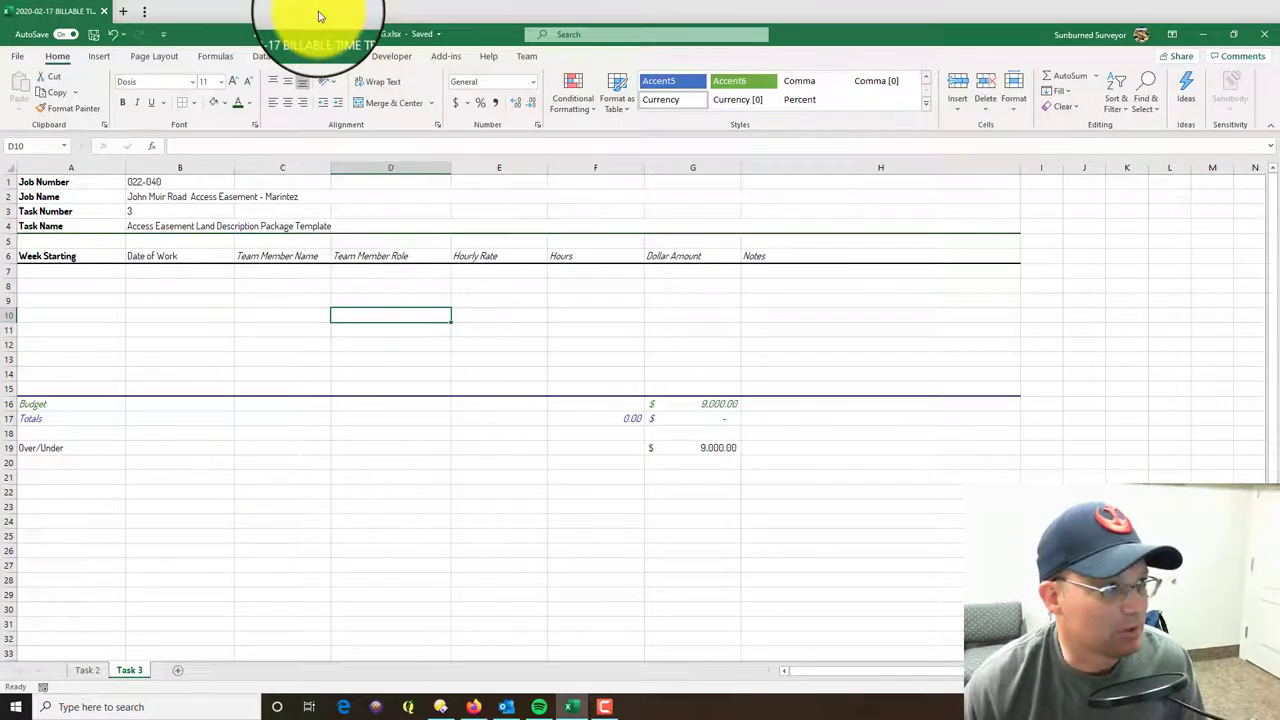
pyautogui.click(692, 536)
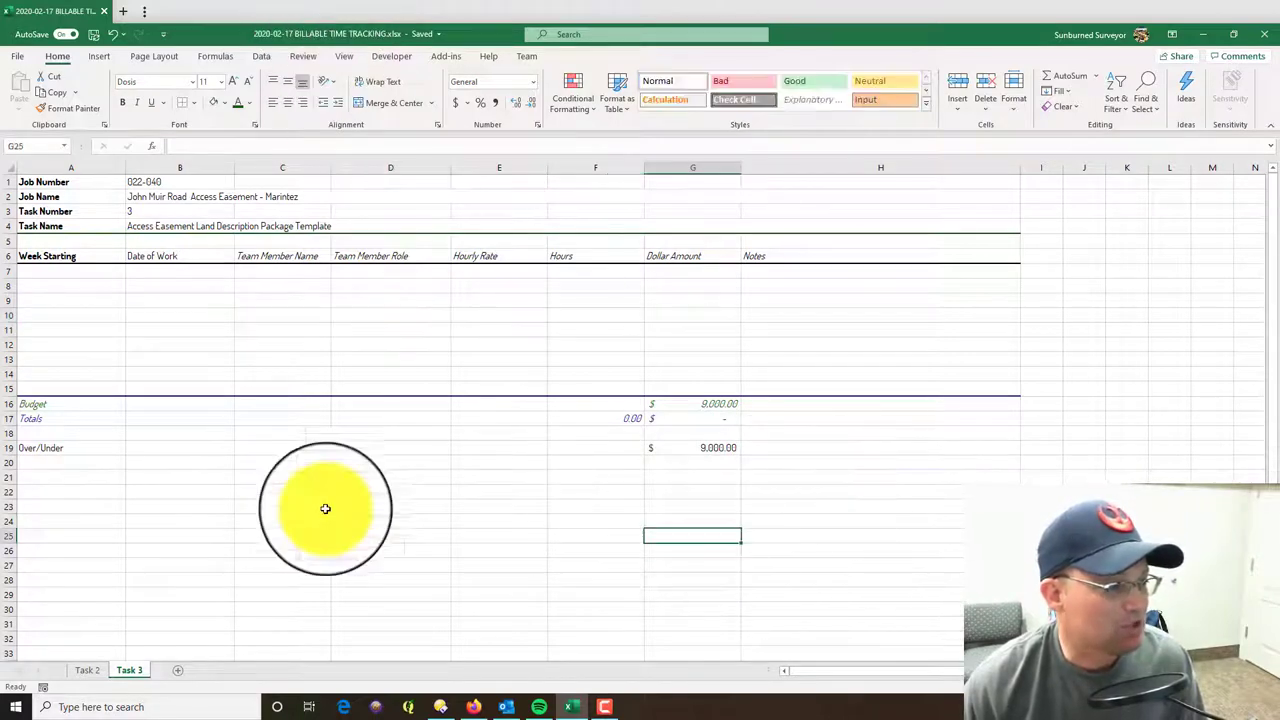
pyautogui.click(120, 670)
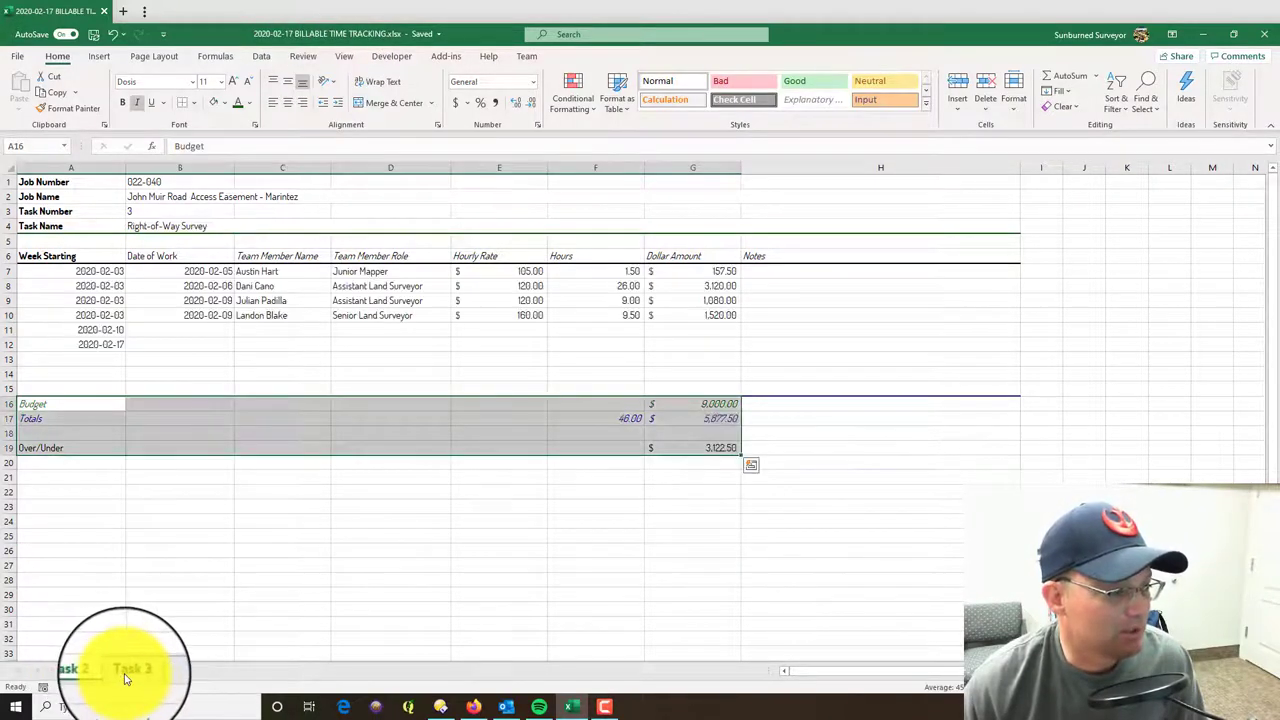
pyautogui.click(128, 670)
pyautogui.click(88, 670)
pyautogui.click(130, 670)
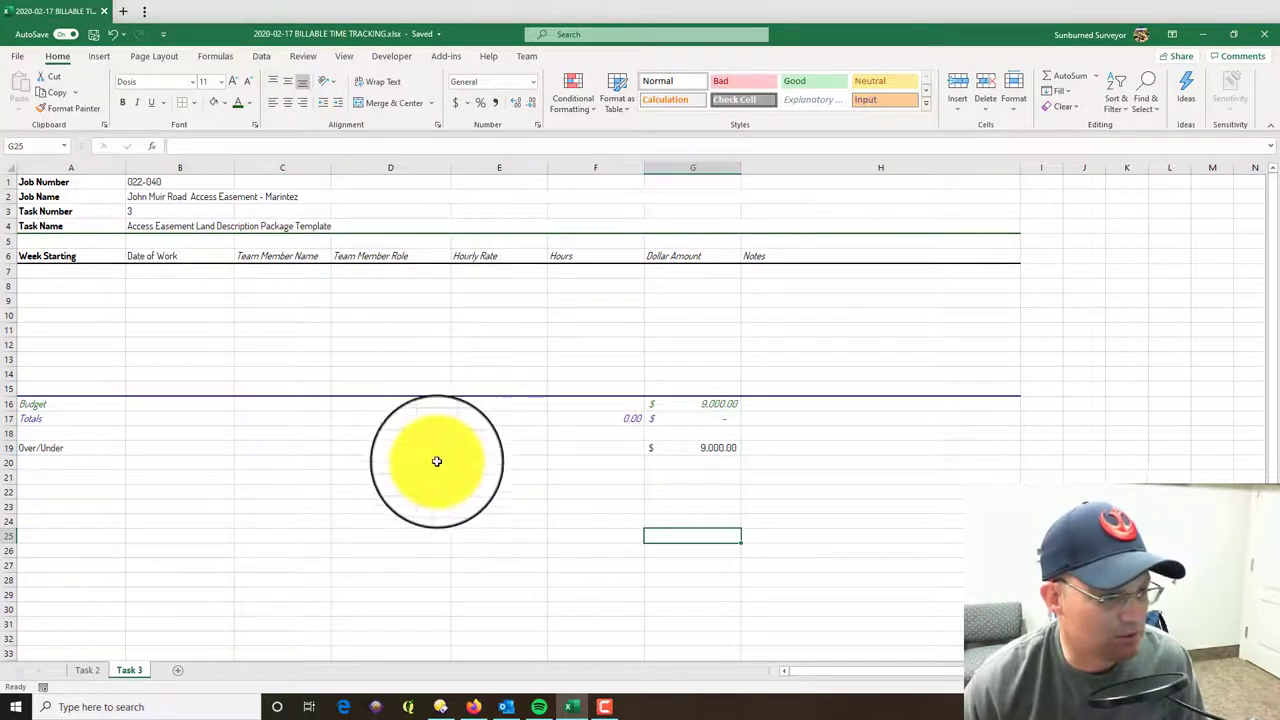
pyautogui.click(388, 561)
# - Review Task 2's rows 7–10: dates, team member, roles, rates, hours and dollar formulas
pyautogui.click(87, 670)
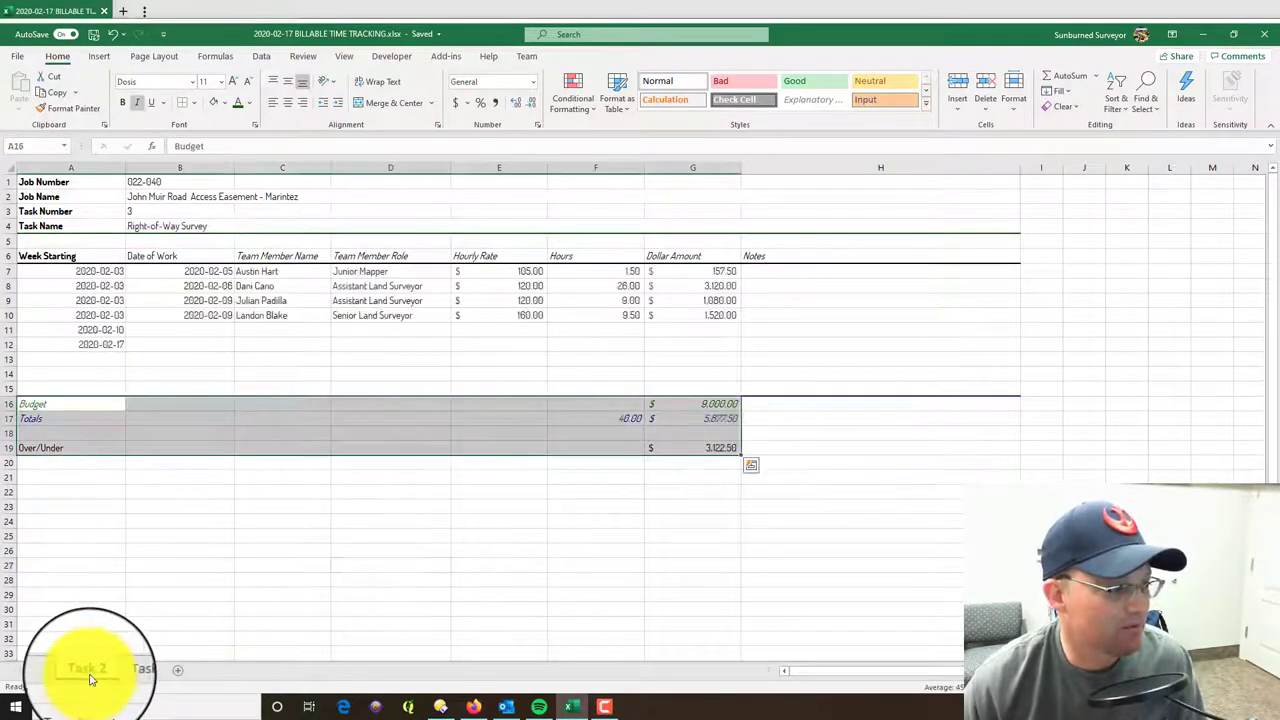
pyautogui.click(105, 273)
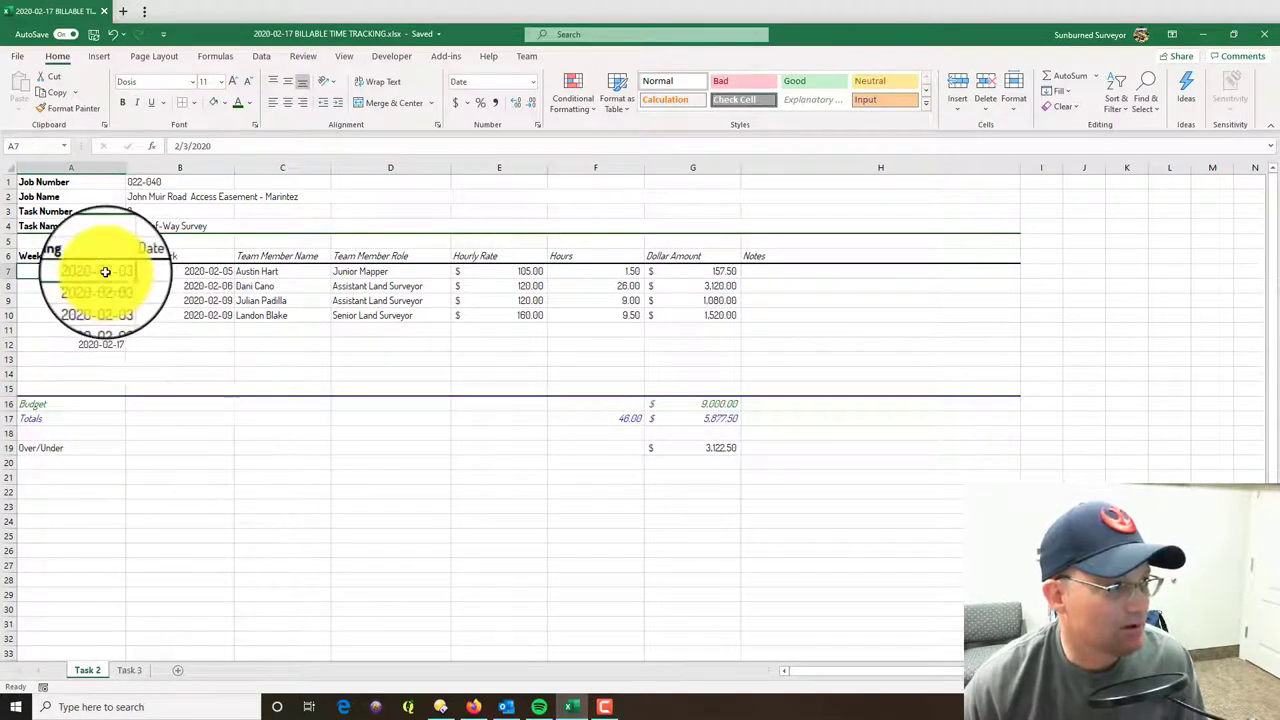
pyautogui.click(191, 277)
pyautogui.moveTo(191, 277); pyautogui.dragTo(191, 323)
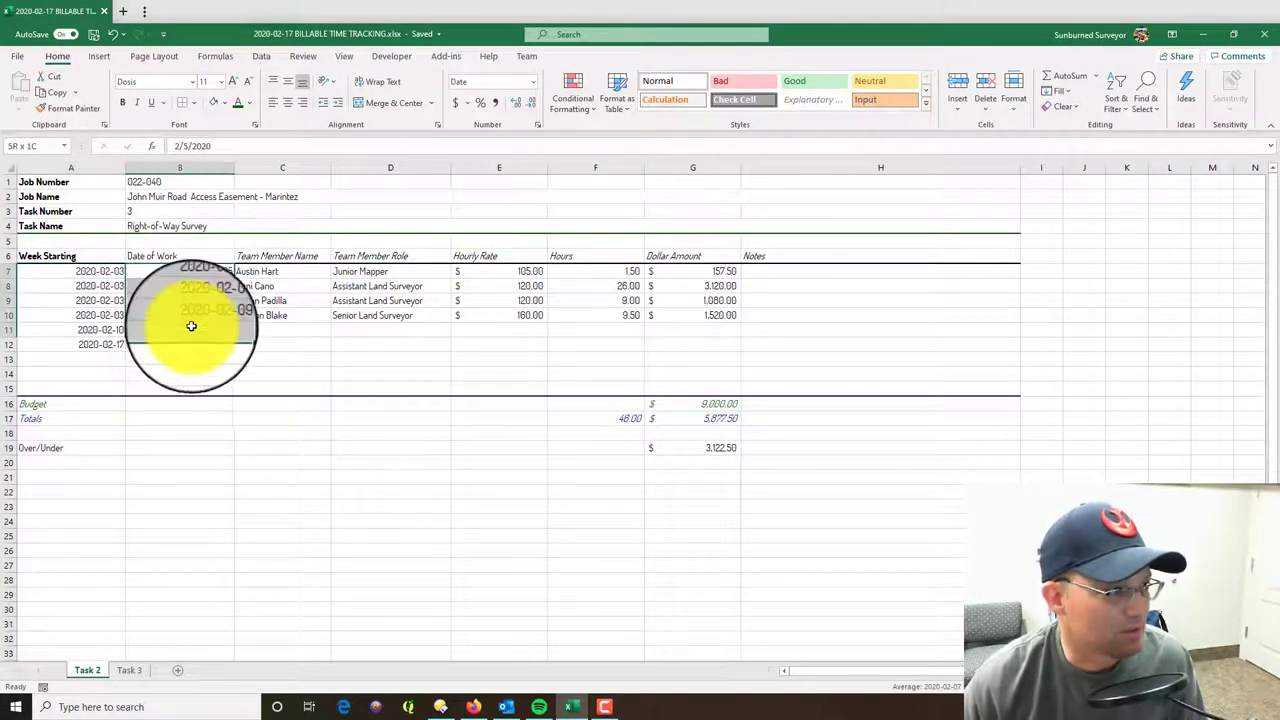
pyautogui.click(294, 277)
pyautogui.moveTo(363, 277); pyautogui.dragTo(371, 314)
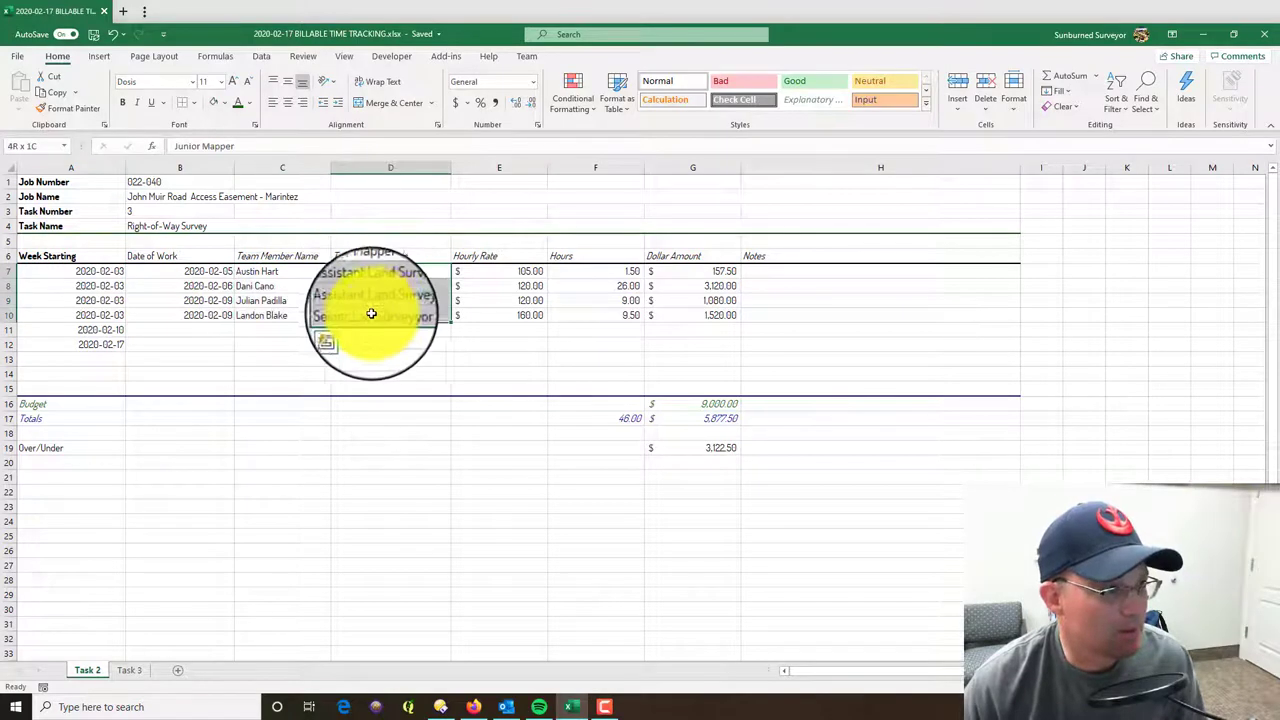
pyautogui.moveTo(465, 277); pyautogui.dragTo(491, 314)
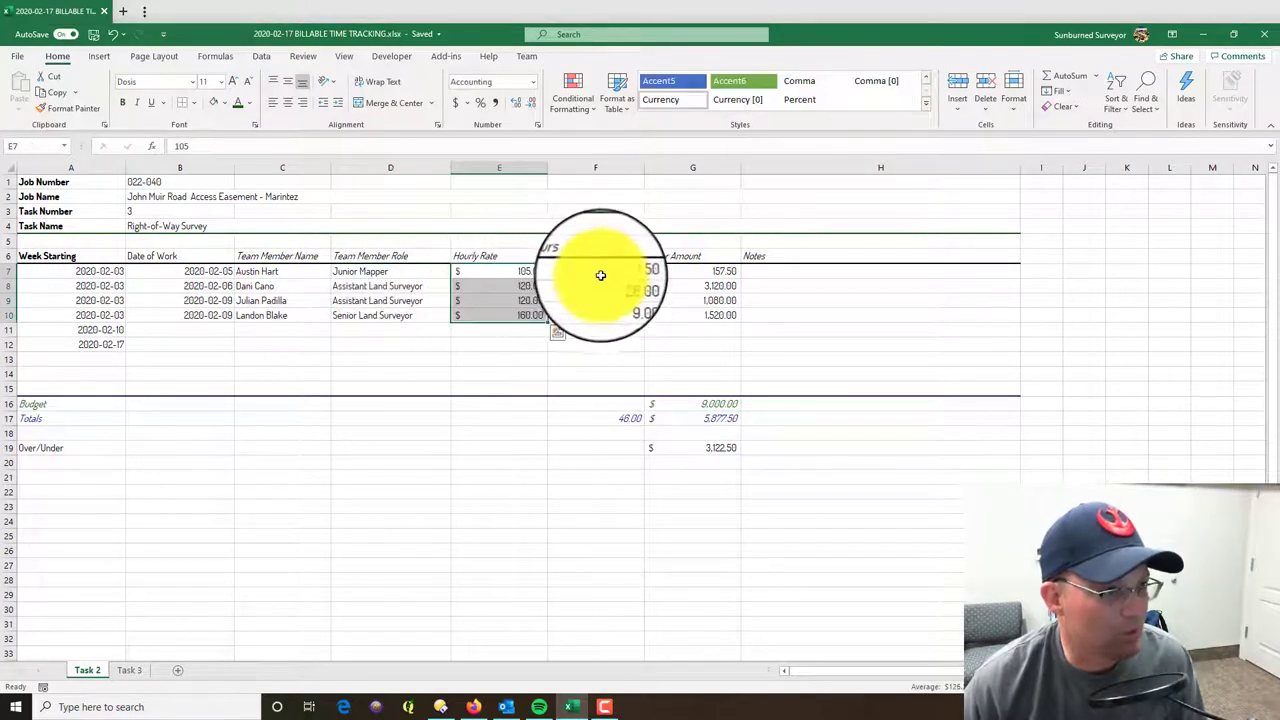
pyautogui.moveTo(594, 274); pyautogui.dragTo(601, 320)
pyautogui.moveTo(700, 272); pyautogui.dragTo(720, 312)
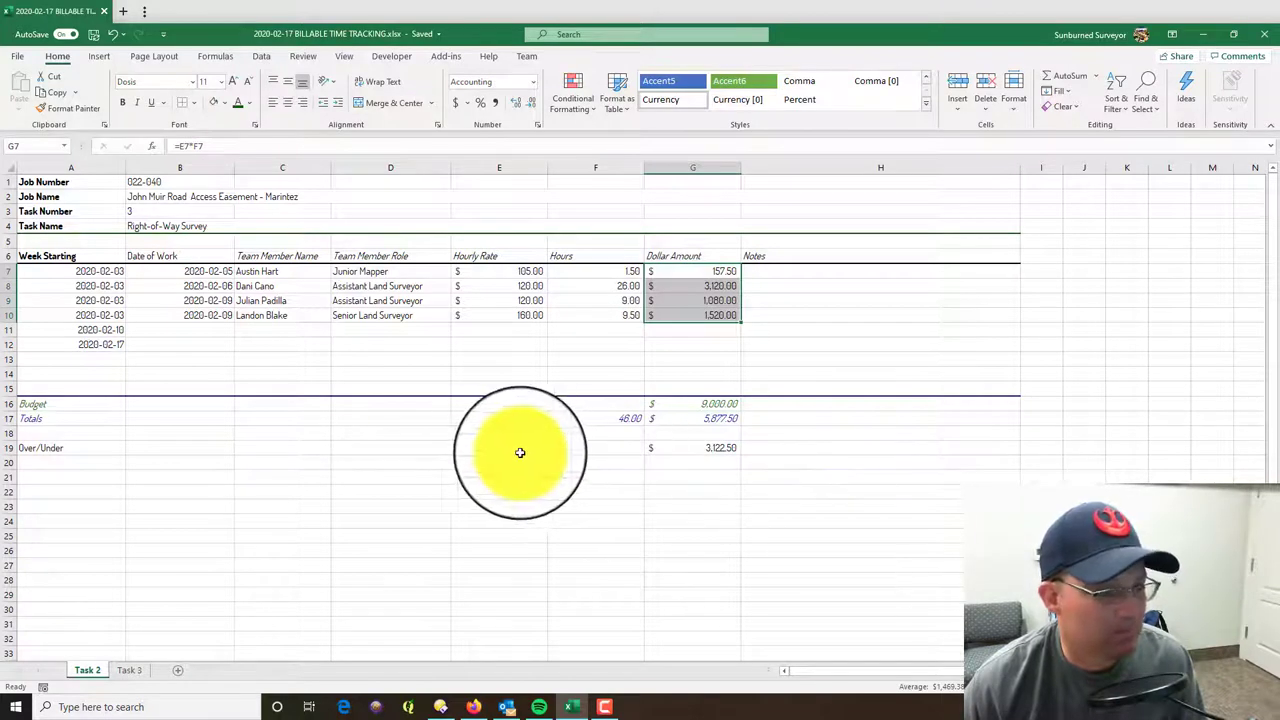
pyautogui.click(540, 563)
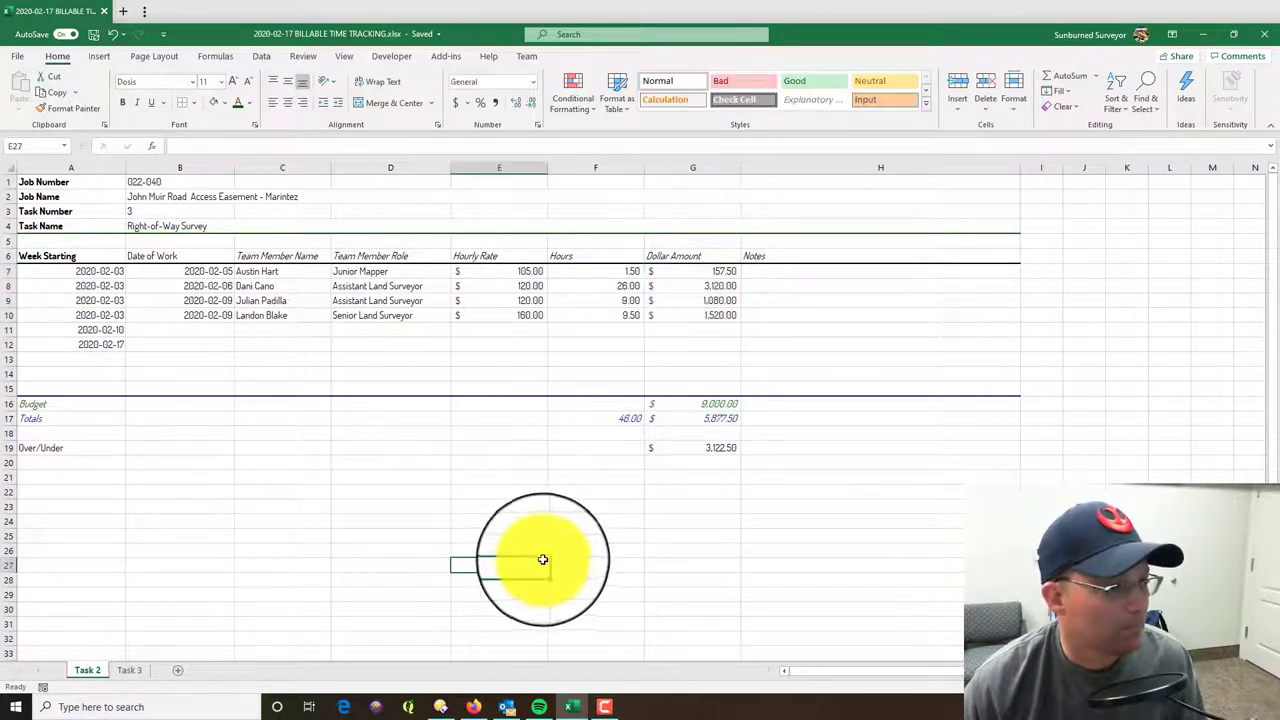
# - Check Task 2's SUM dollar total and the Over/Under value in G19
pyautogui.click(129, 670)
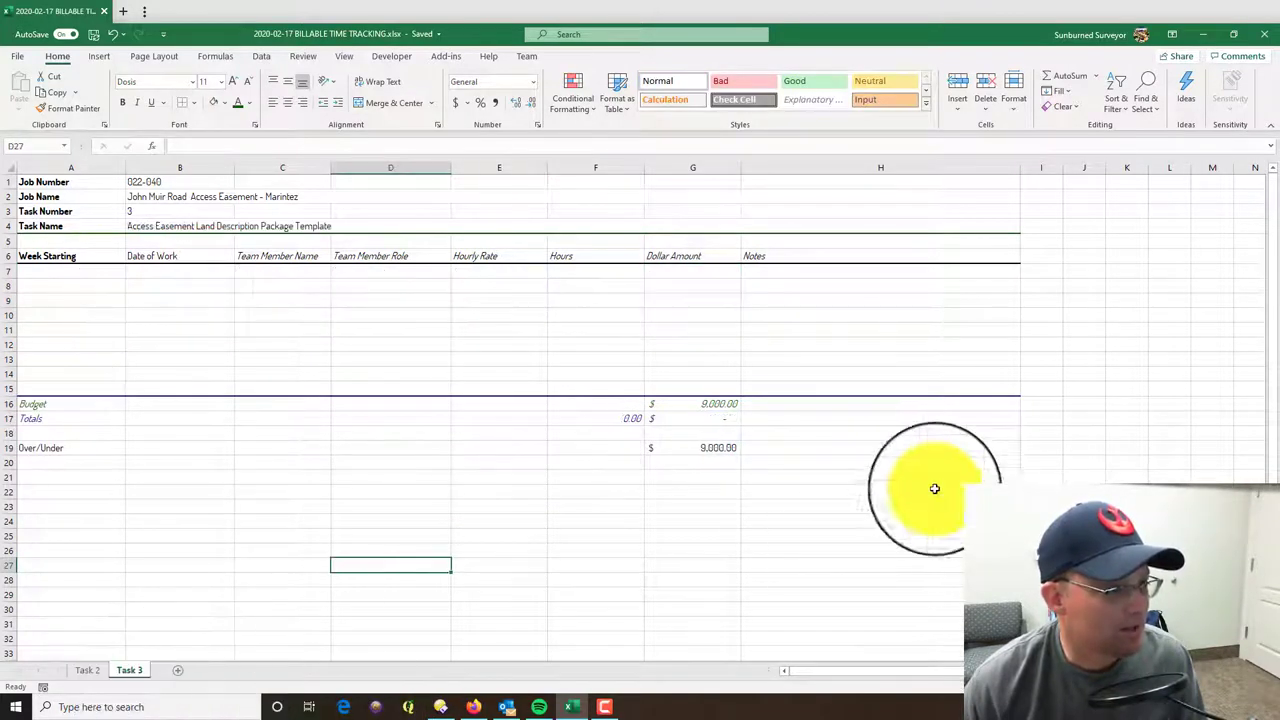
pyautogui.click(87, 670)
pyautogui.click(786, 463)
pyautogui.click(716, 419)
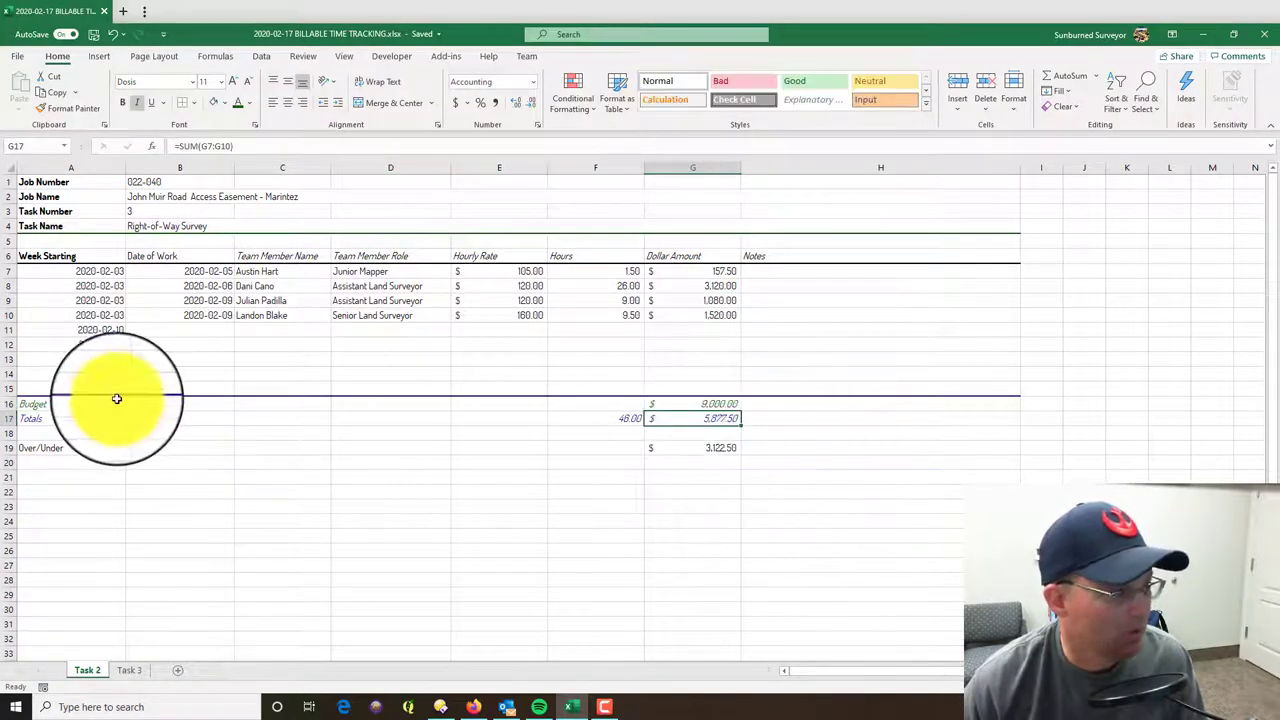
pyautogui.moveTo(94, 449); pyautogui.dragTo(734, 446)
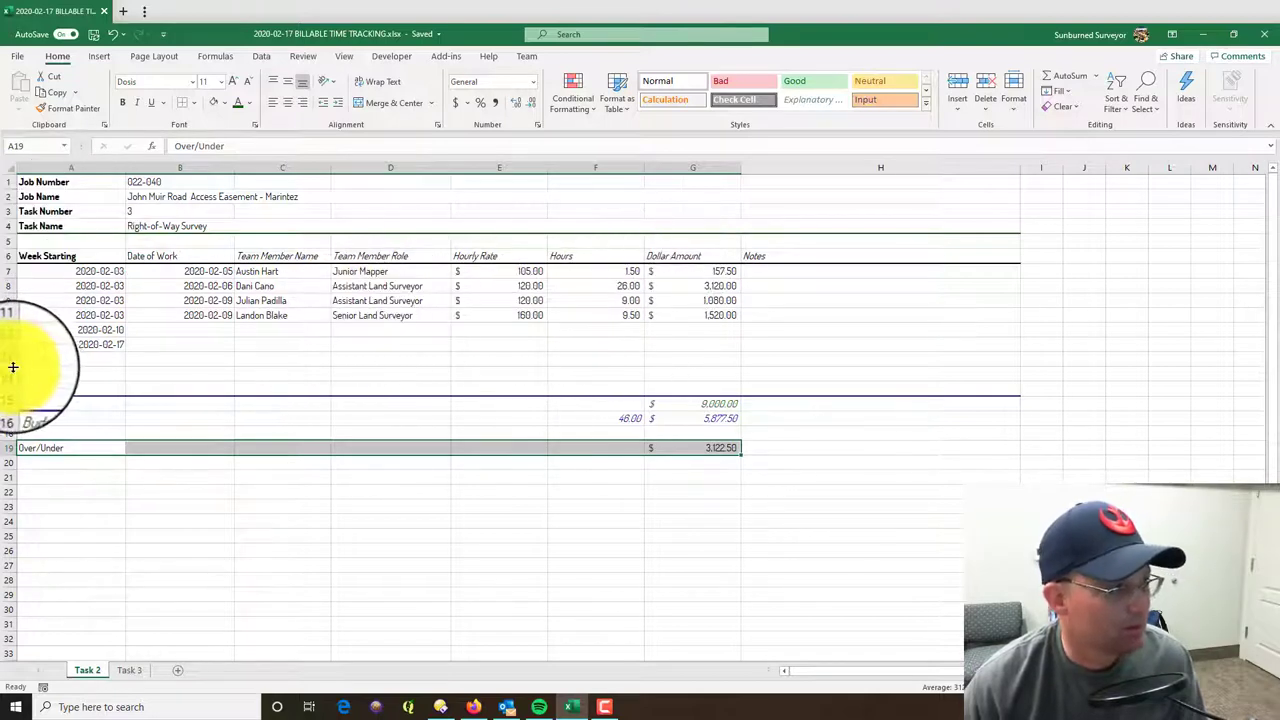
pyautogui.click(710, 452)
# - Delete the stray 2020-02-17 and 2020-02-10 dates in A12 and A11, then go to Task 3
pyautogui.click(107, 341)
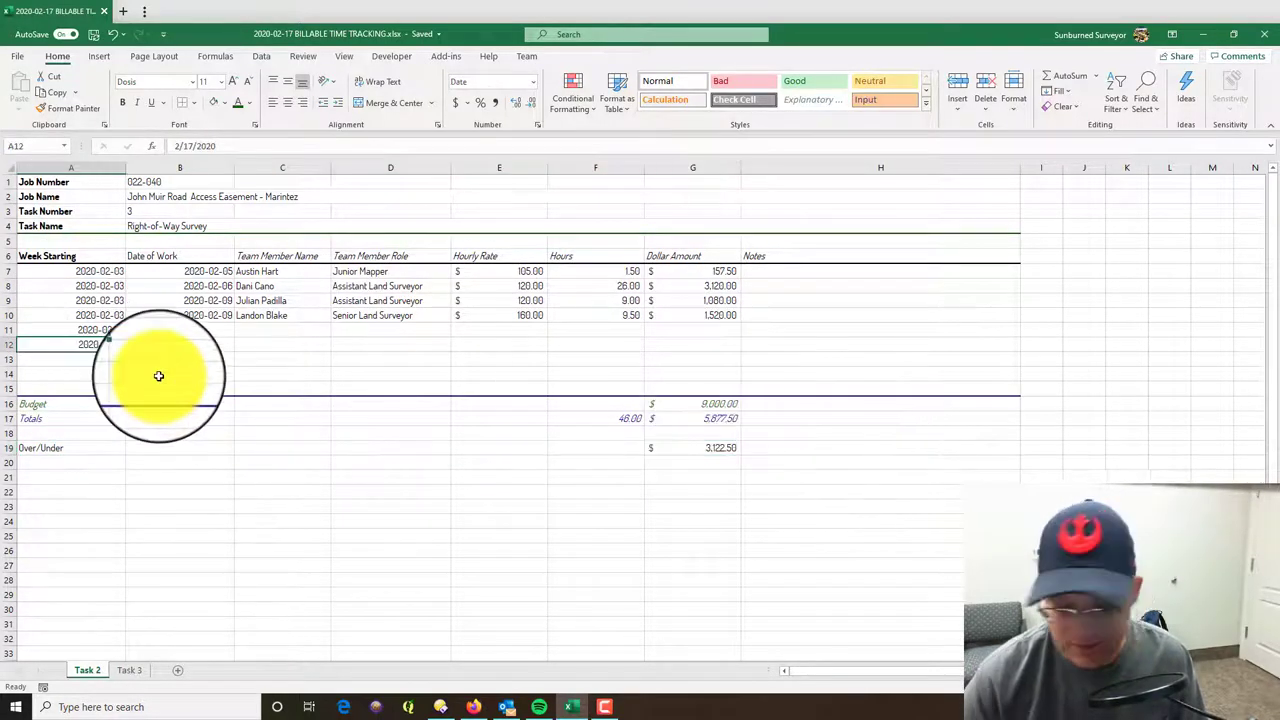
pyautogui.click(648, 492)
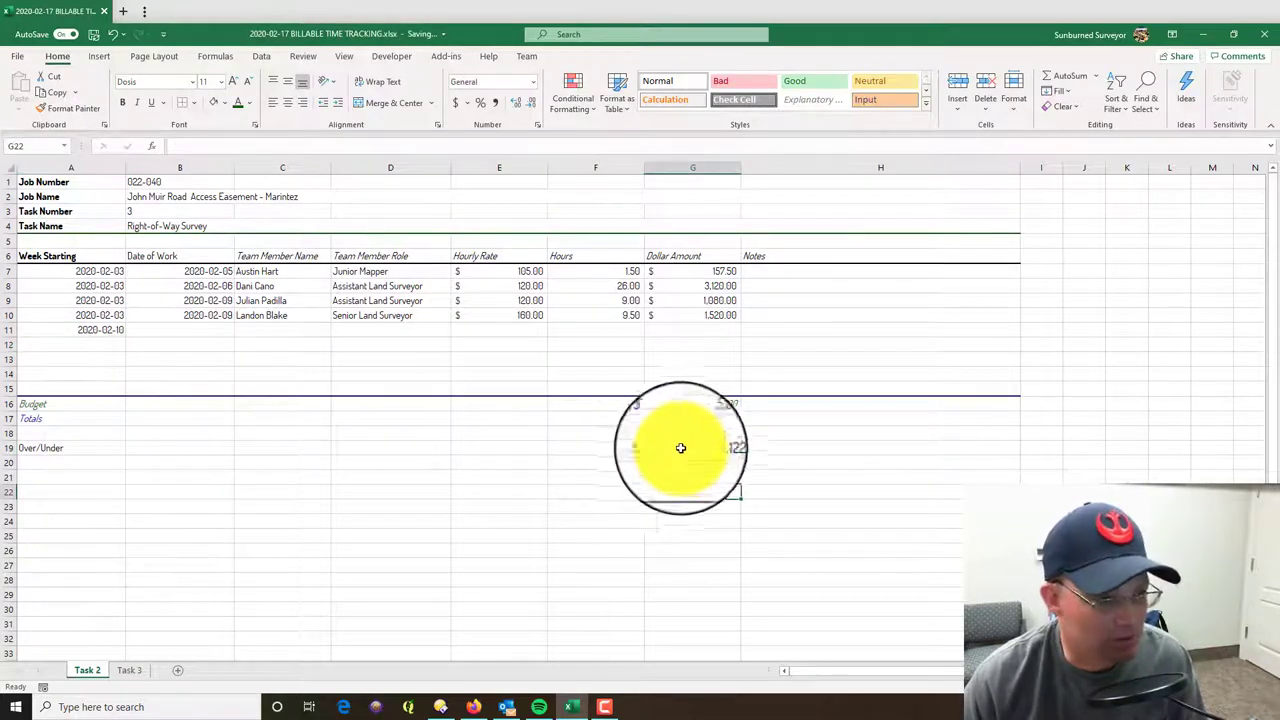
pyautogui.click(99, 330)
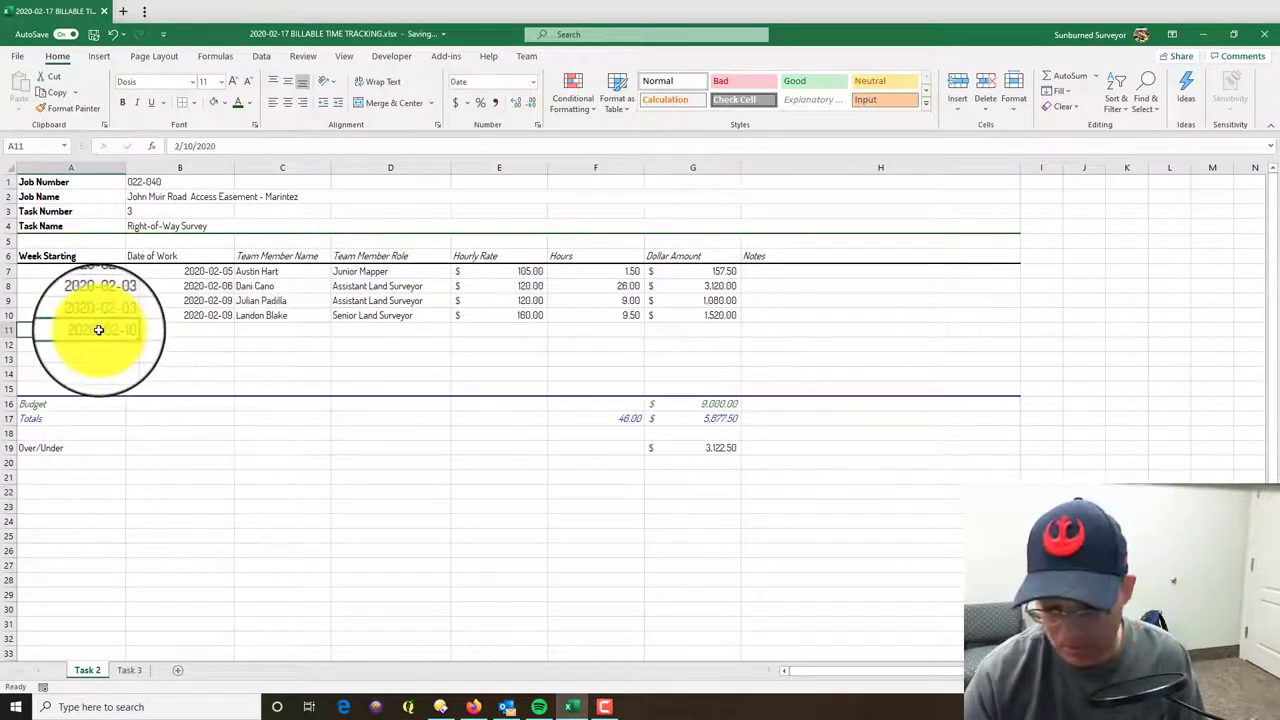
pyautogui.click(410, 461)
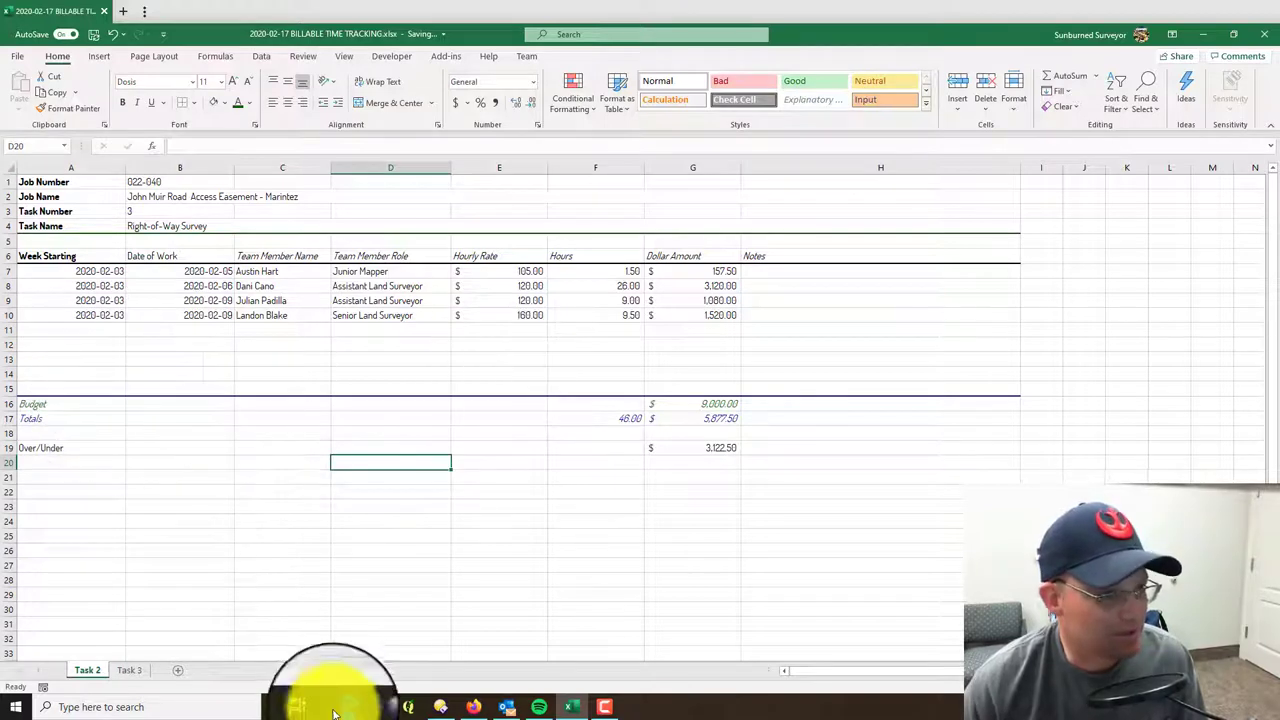
pyautogui.click(129, 670)
pyautogui.click(665, 505)
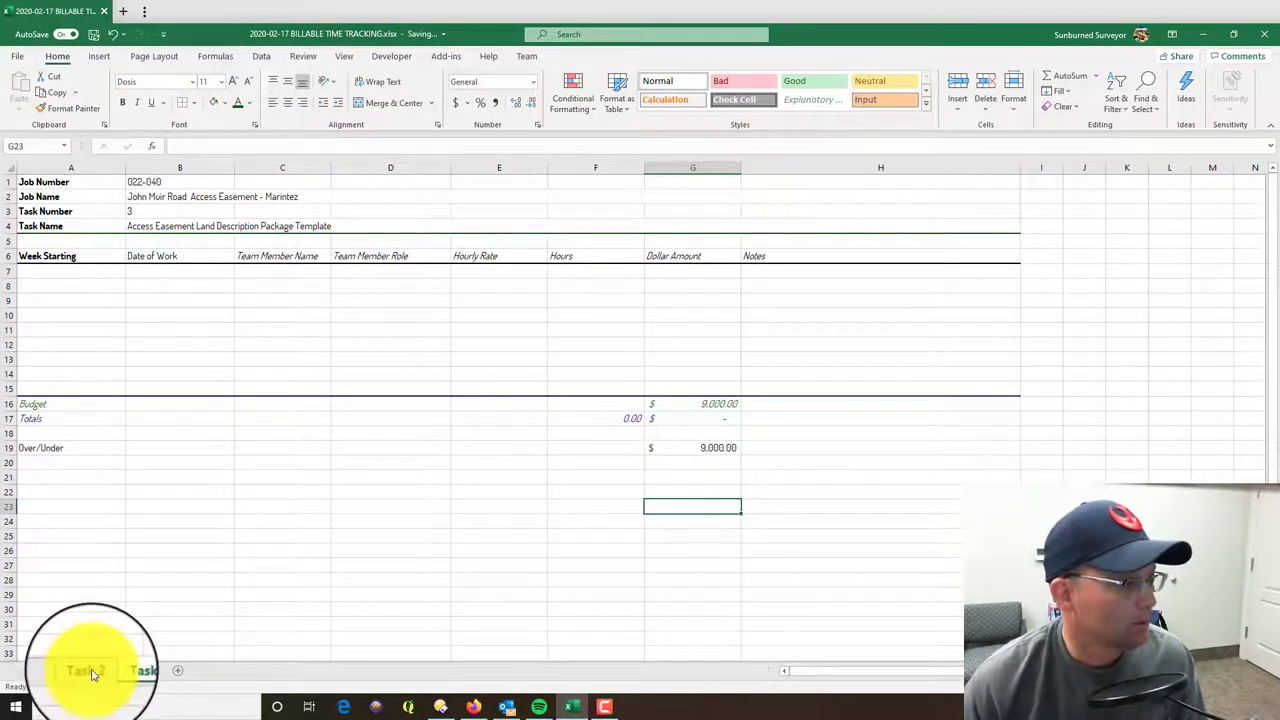
# - Change the task number in B3 to 5 and rename the Task 3 sheet to Task 5
pyautogui.click(184, 212)
pyautogui.write('0')
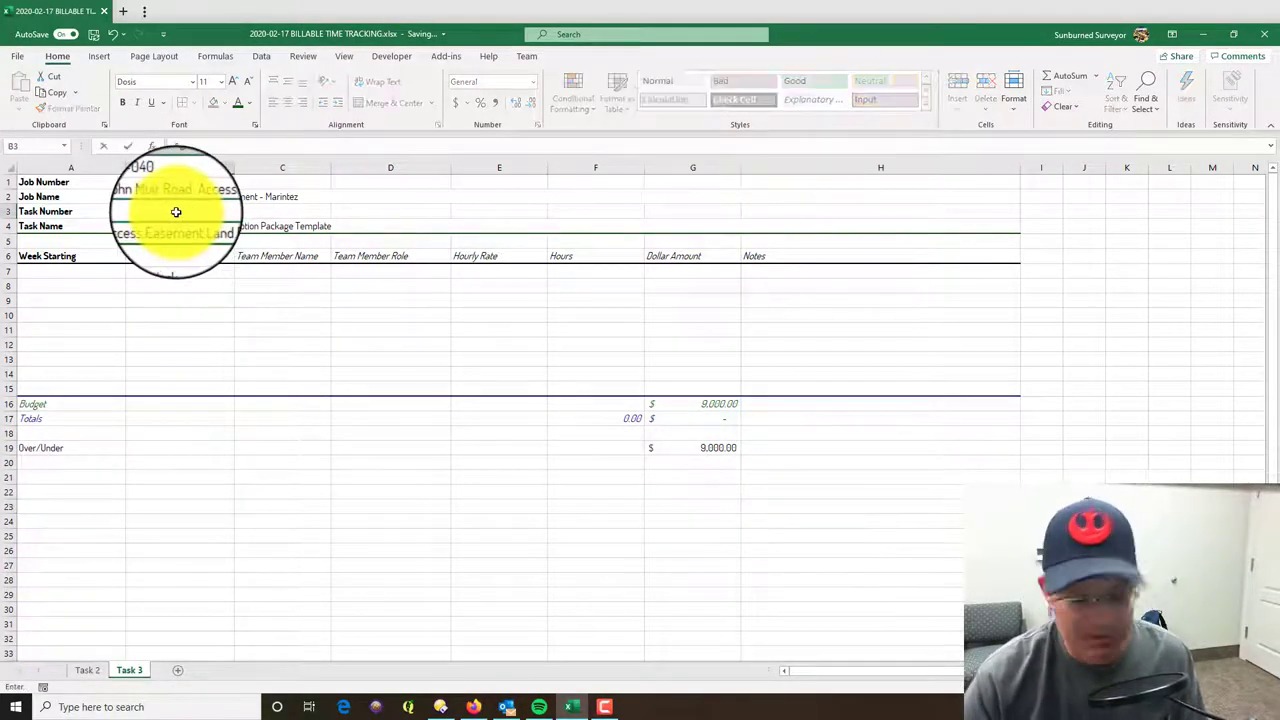
pyautogui.press('Return')
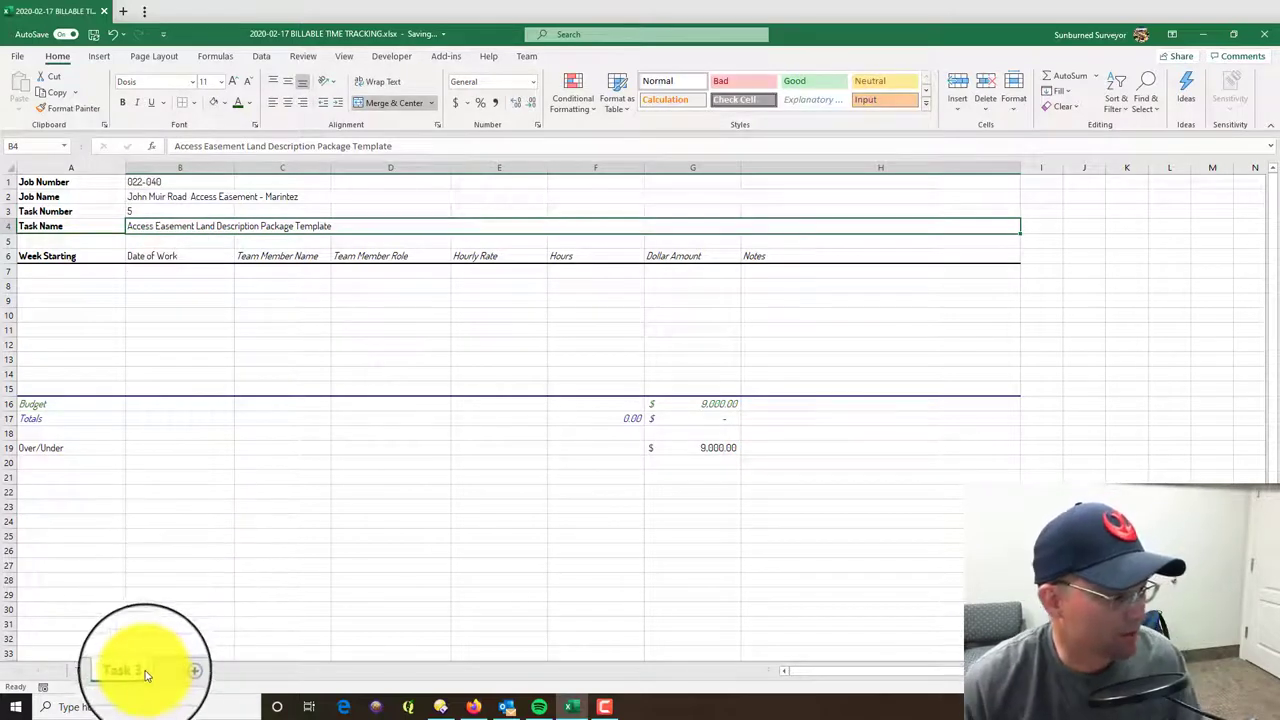
pyautogui.rightClick(136, 671)
pyautogui.click(200, 524)
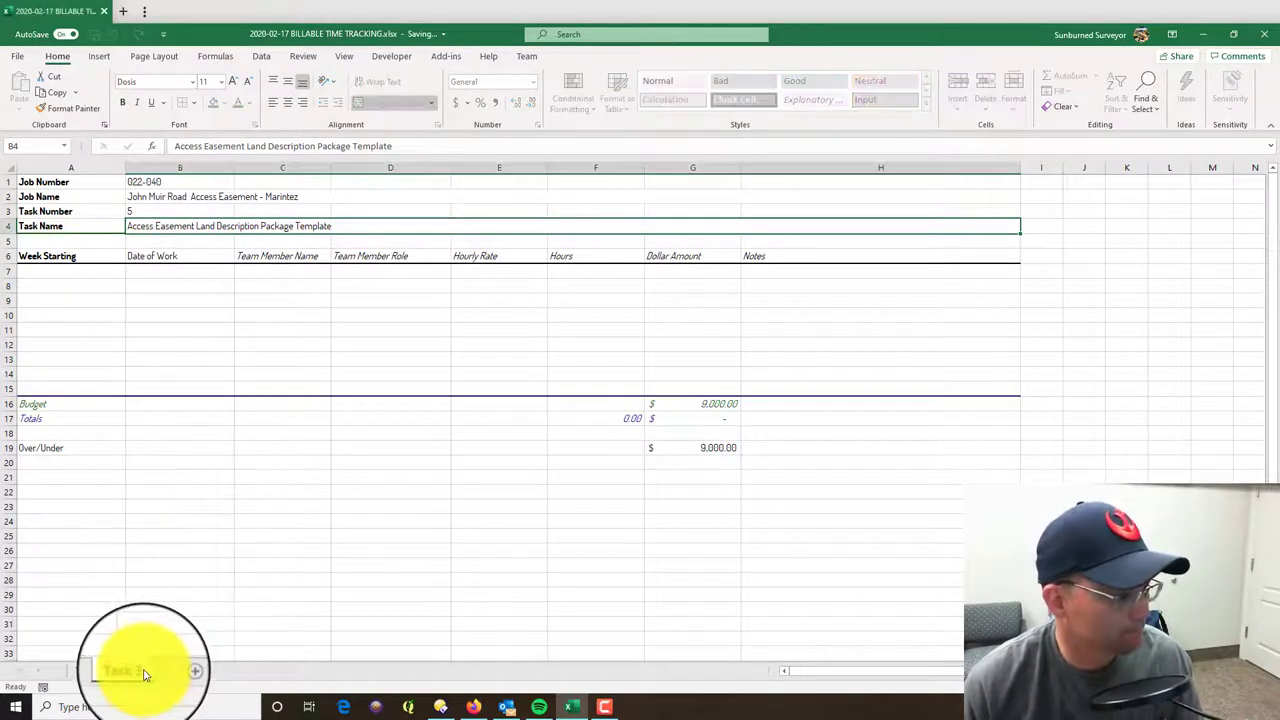
pyautogui.rightClick(141, 677)
pyautogui.click(160, 524)
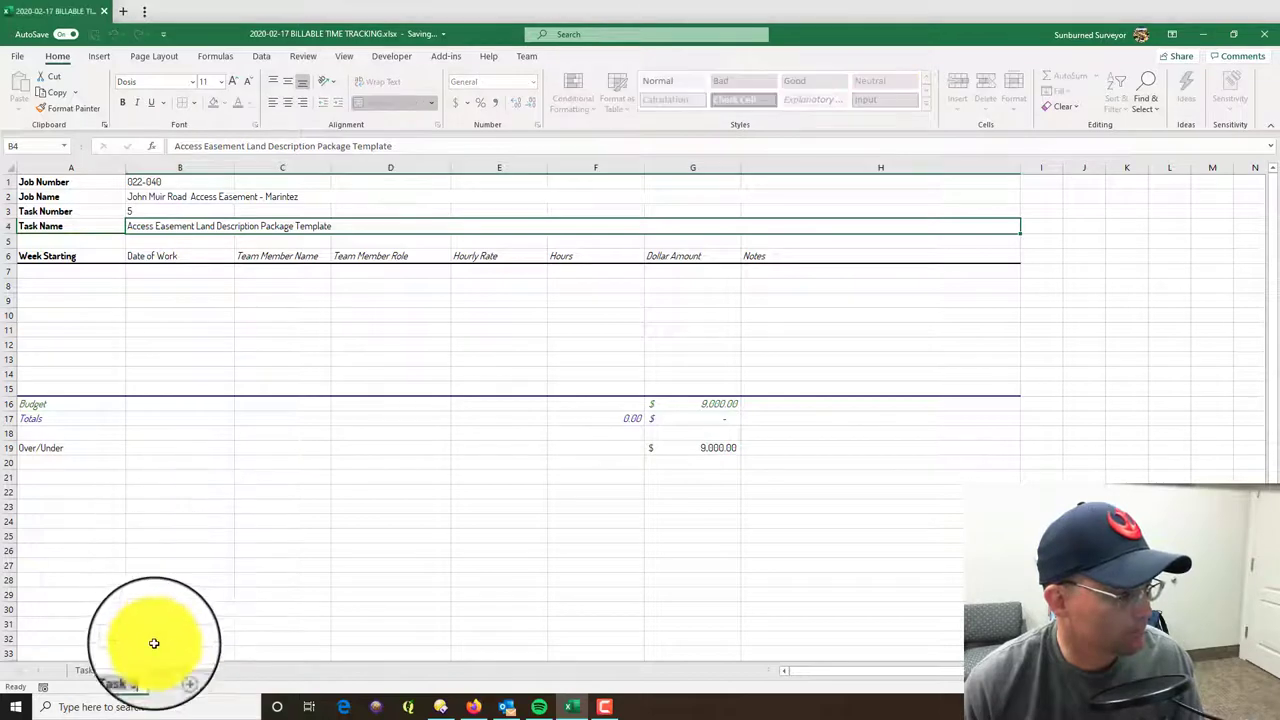
pyautogui.click(139, 671)
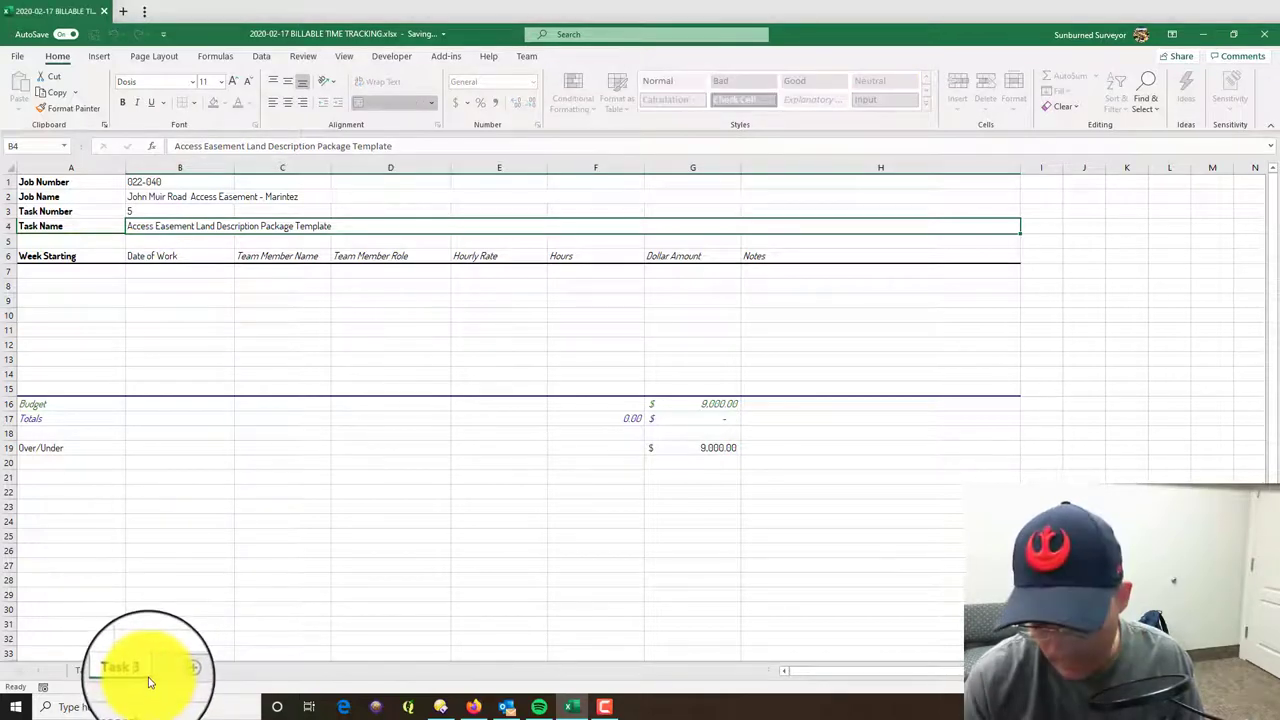
pyautogui.write('5')
pyautogui.press('Return')
# - Rename the Task 2 sheet to Task 4
pyautogui.click(75, 676)
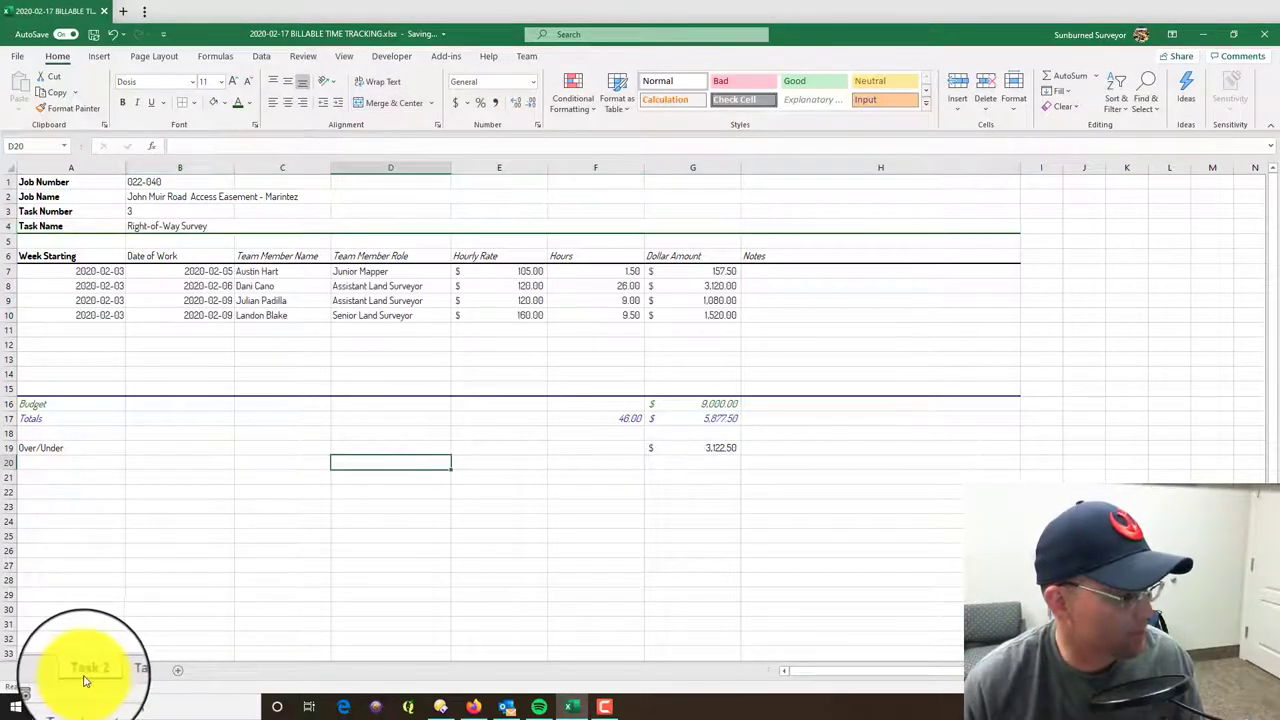
pyautogui.rightClick(86, 680)
pyautogui.click(120, 530)
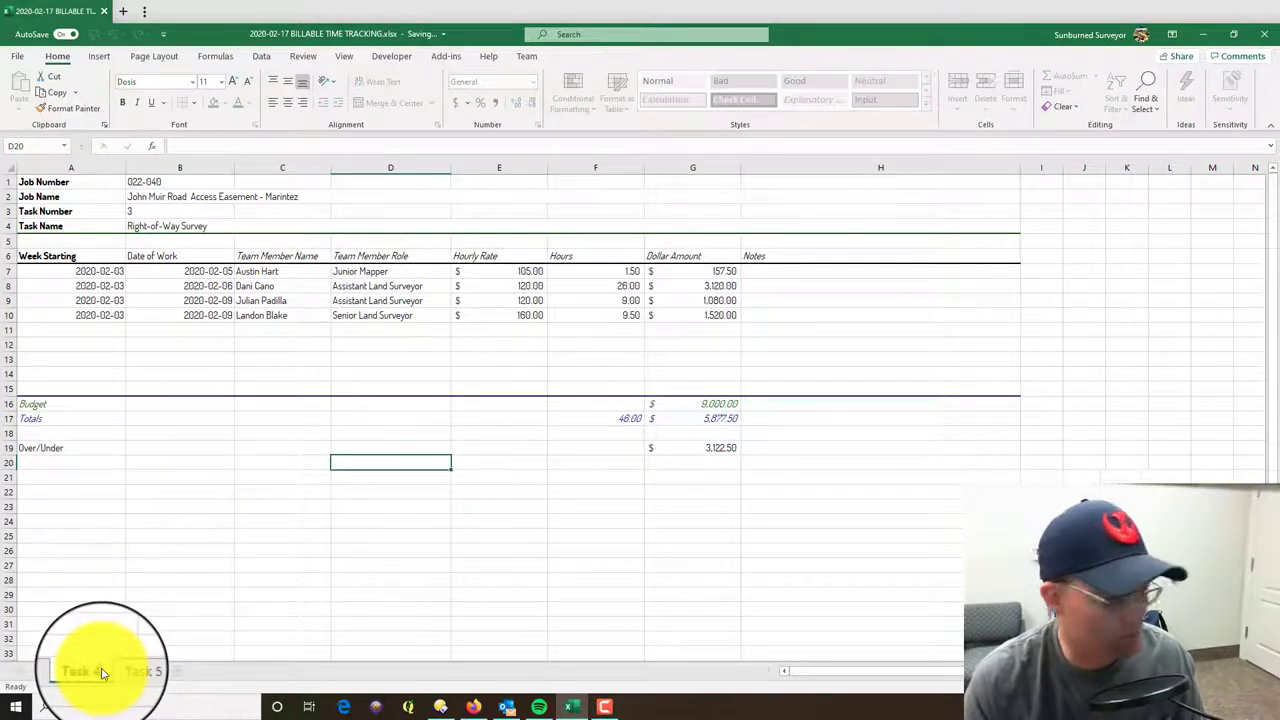
pyautogui.click(101, 672)
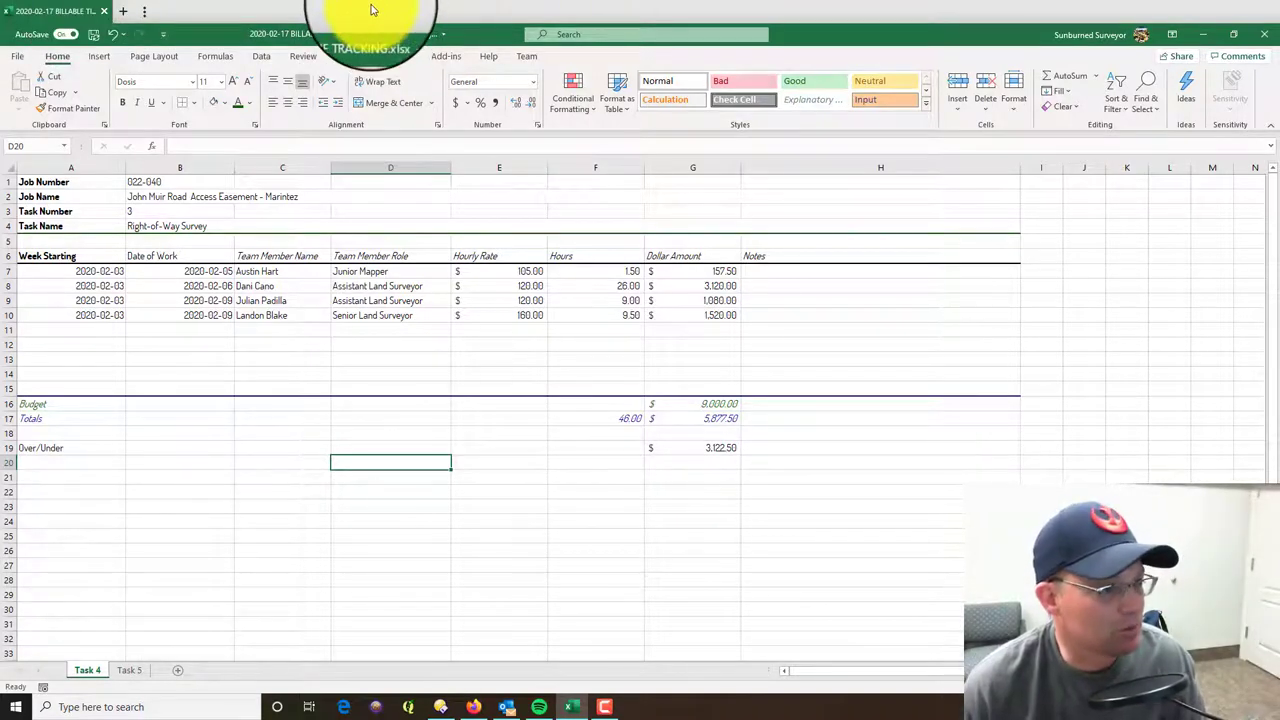
# - Enter 2020-02-10 as the week-starting date in A7 of Task 5, then minimize Excel
pyautogui.click(126, 669)
pyautogui.click(20, 271)
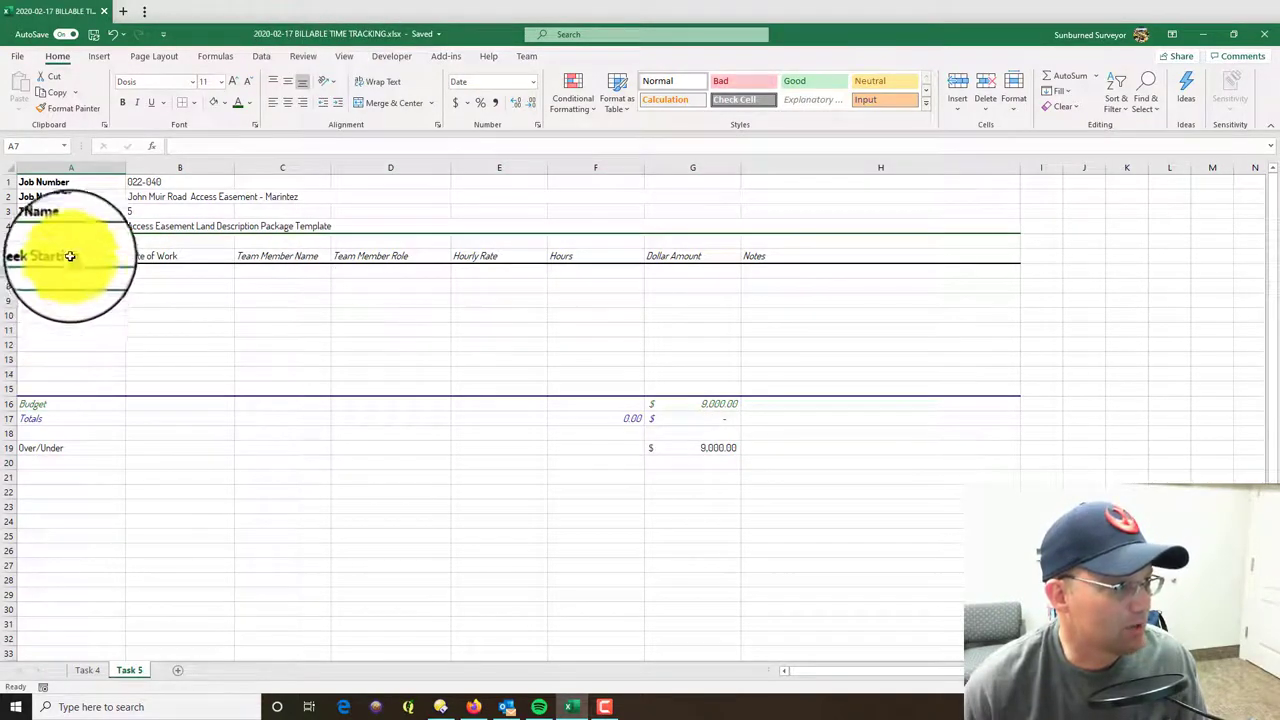
pyautogui.write('2020-02')
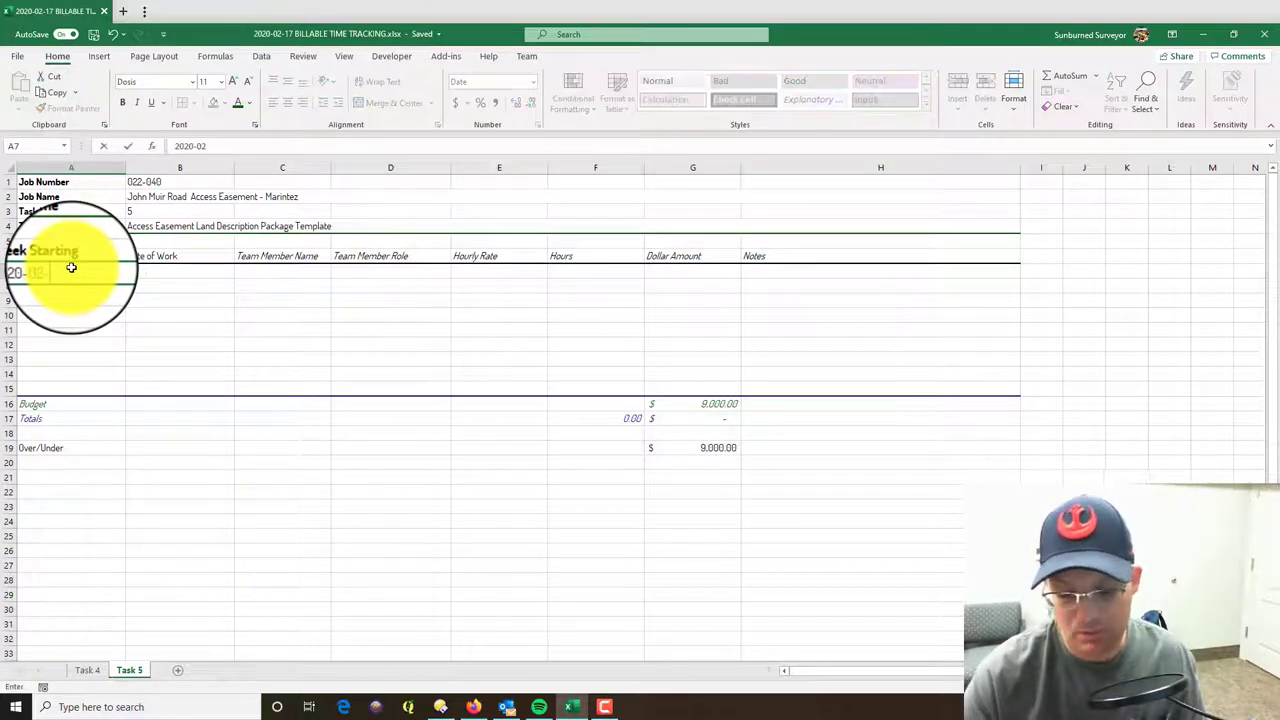
pyautogui.write('-10')
pyautogui.hotkey('ctrl', 'Return')
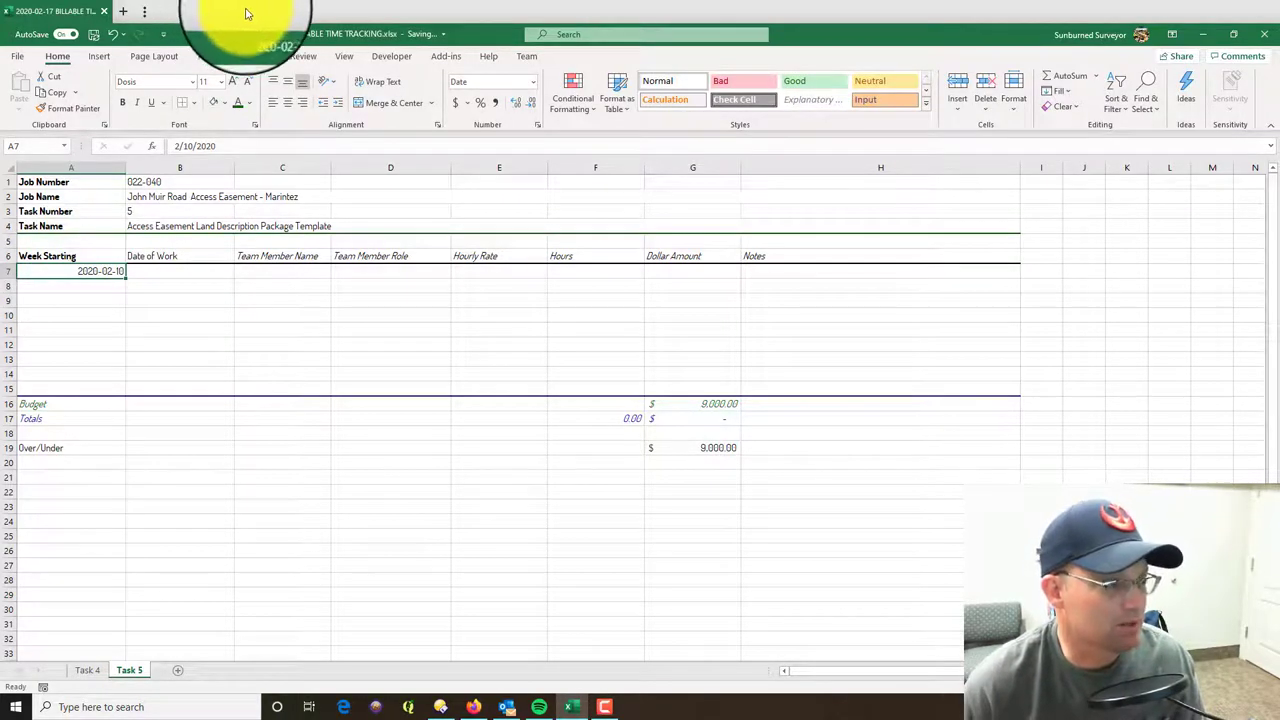
pyautogui.press('super+d')
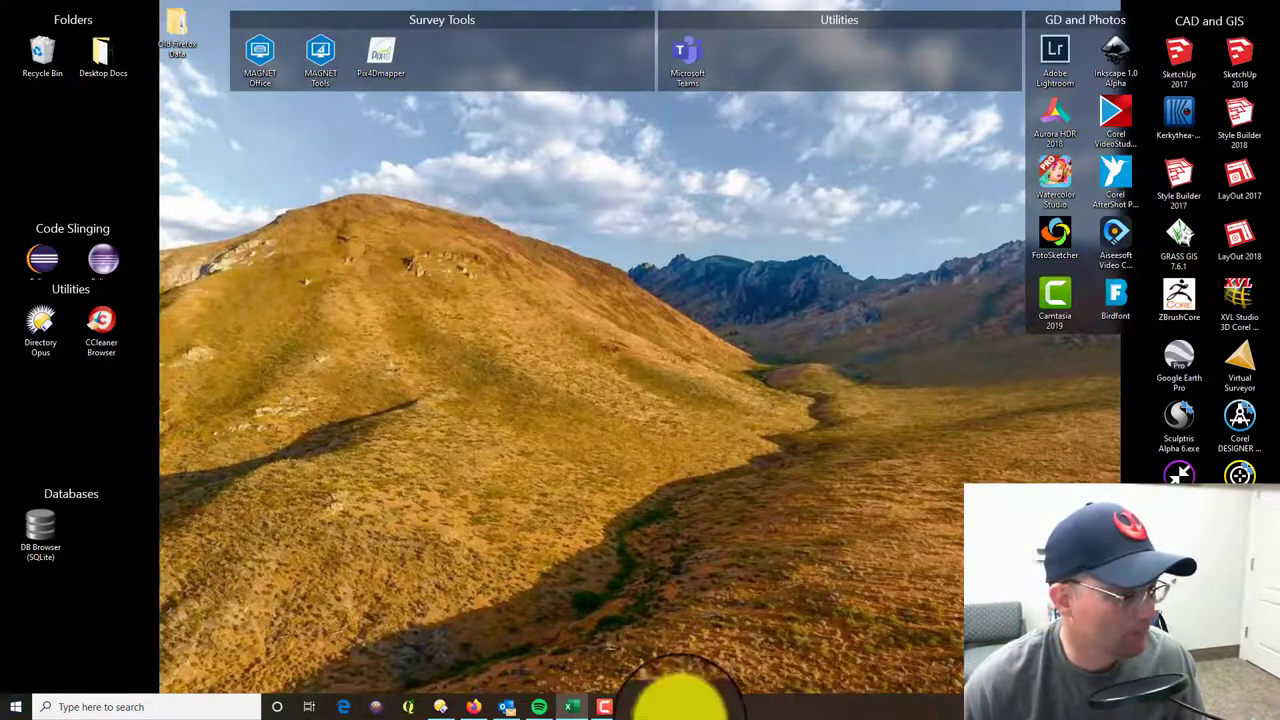
# - Review the Access Easement task's 29.00 logged hours in Tick, then go back to Excel
pyautogui.click(466, 708)
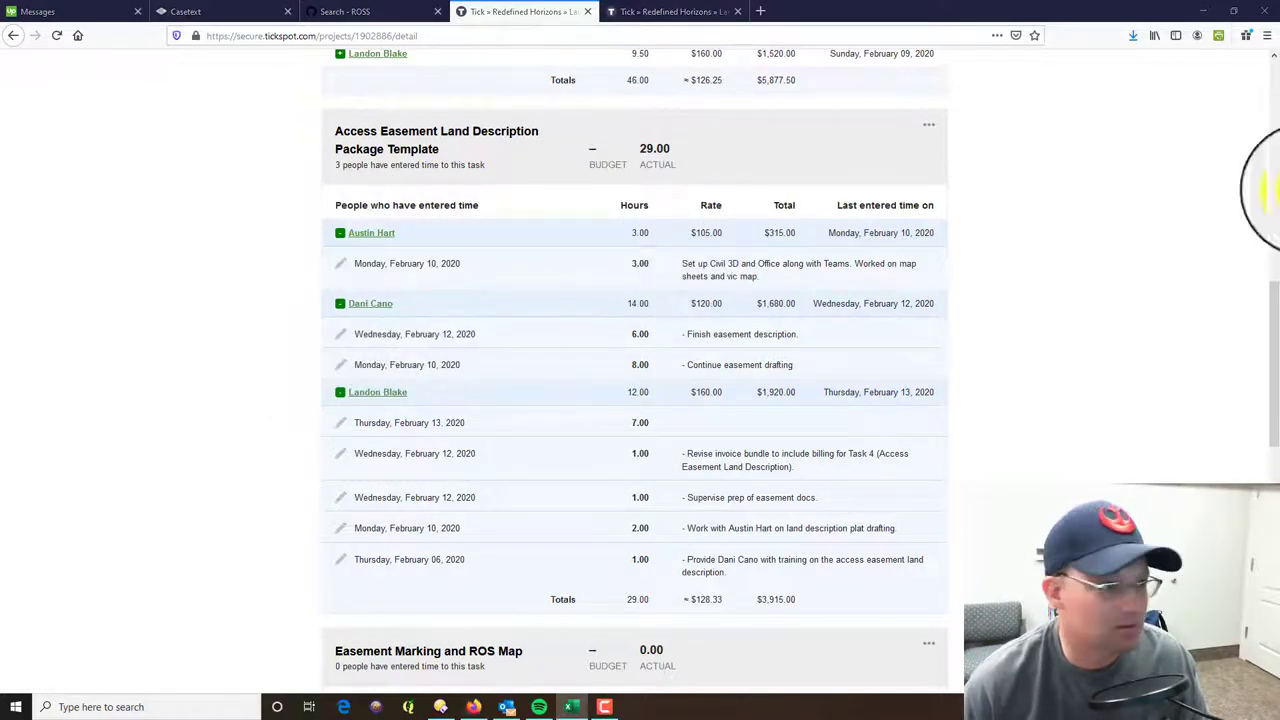
pyautogui.hotkey('alt', 'Tab')
# - Maximize Excel and fill row 7: 2020-02-10, the team member, Junior Mapper, 105.00 rate, 3.00 hours
pyautogui.doubleClick(1113, 14)
pyautogui.click(195, 270)
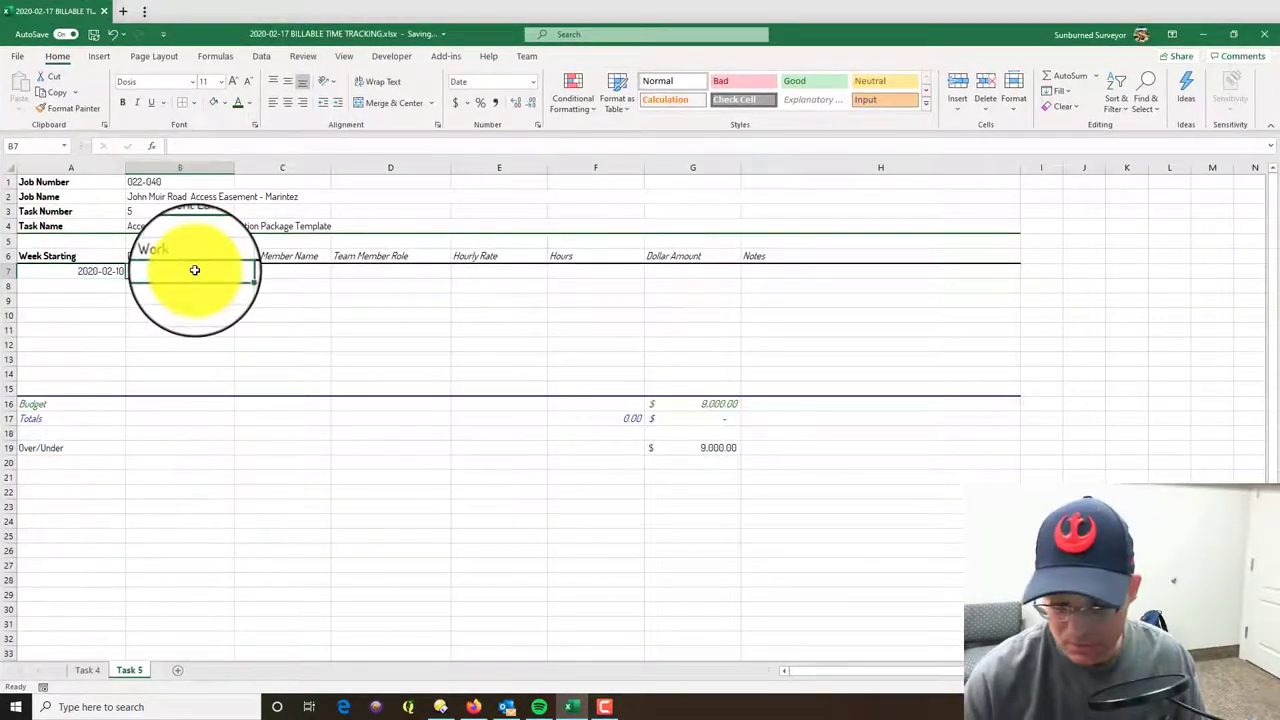
pyautogui.write('2020-02-10')
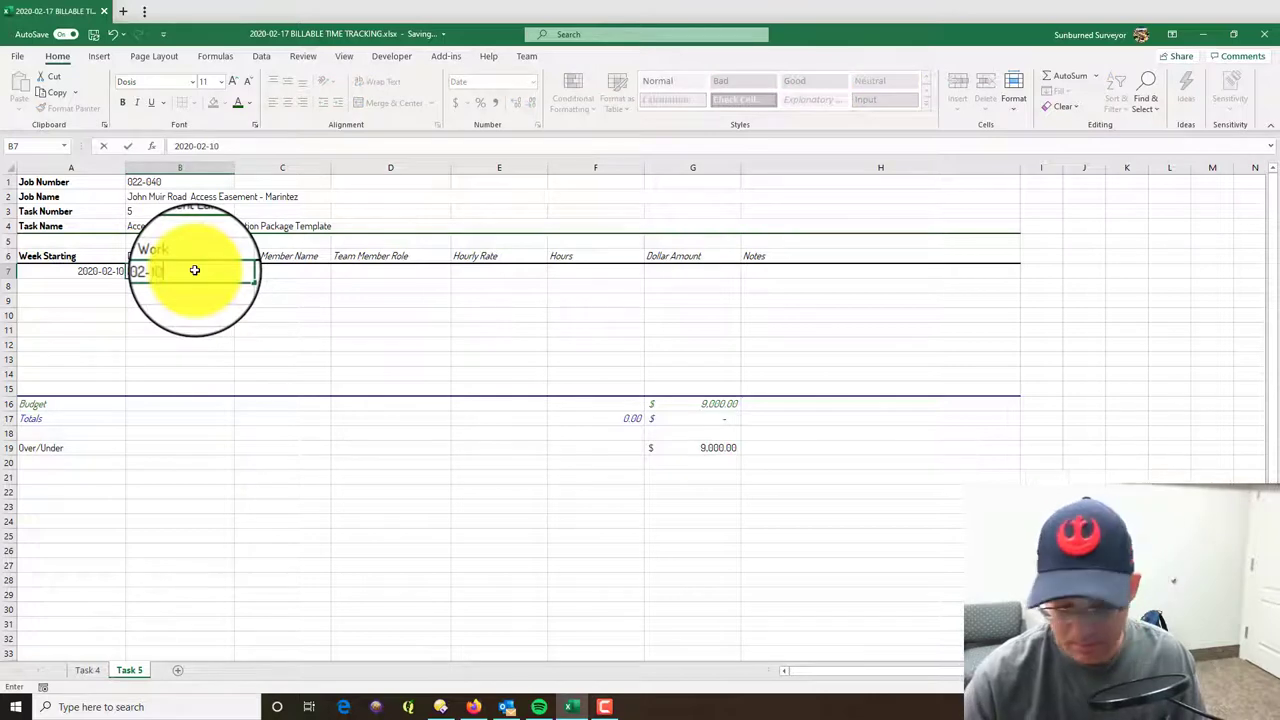
pyautogui.press('Tab')
pyautogui.write('A')
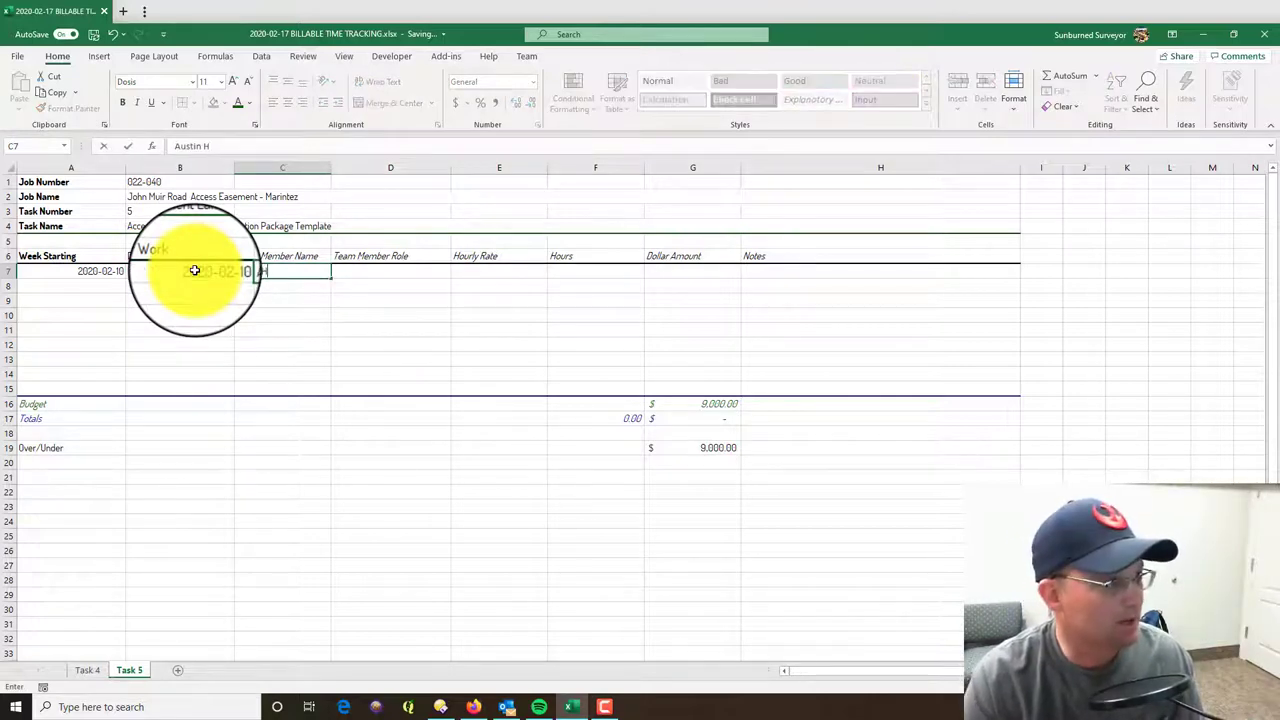
pyautogui.press('Tab')
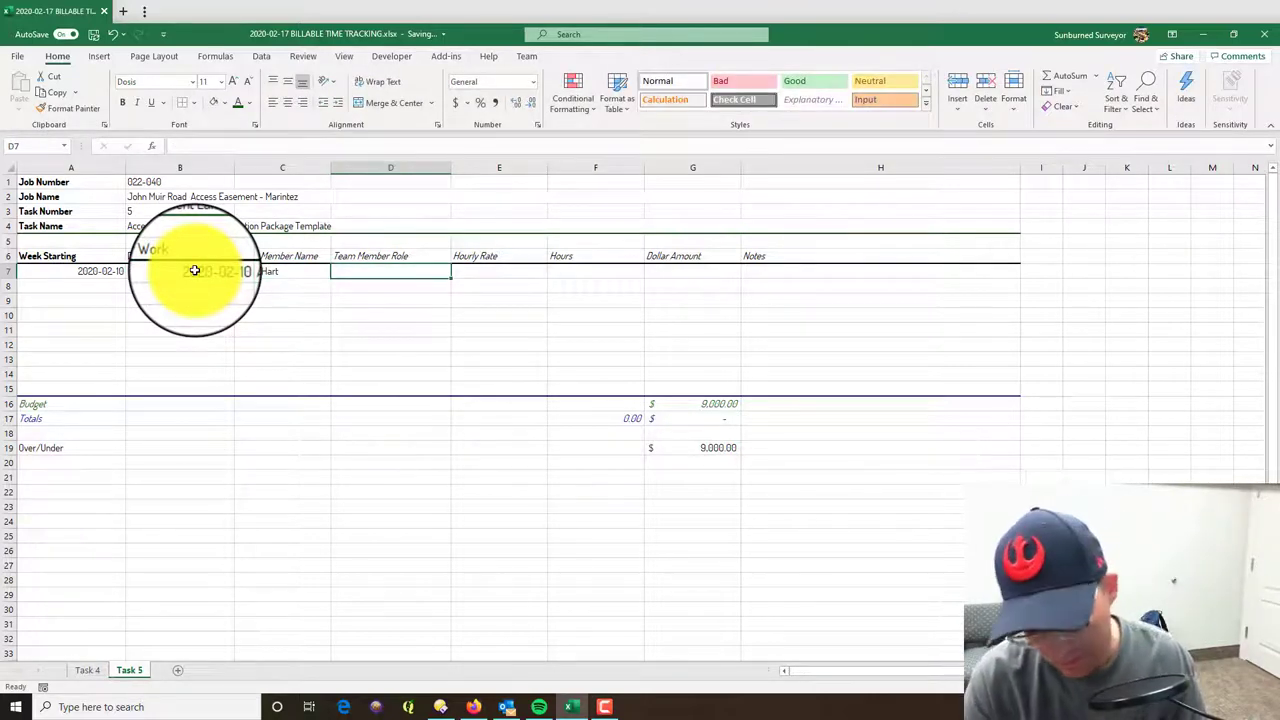
pyautogui.write('Junior Mapper')
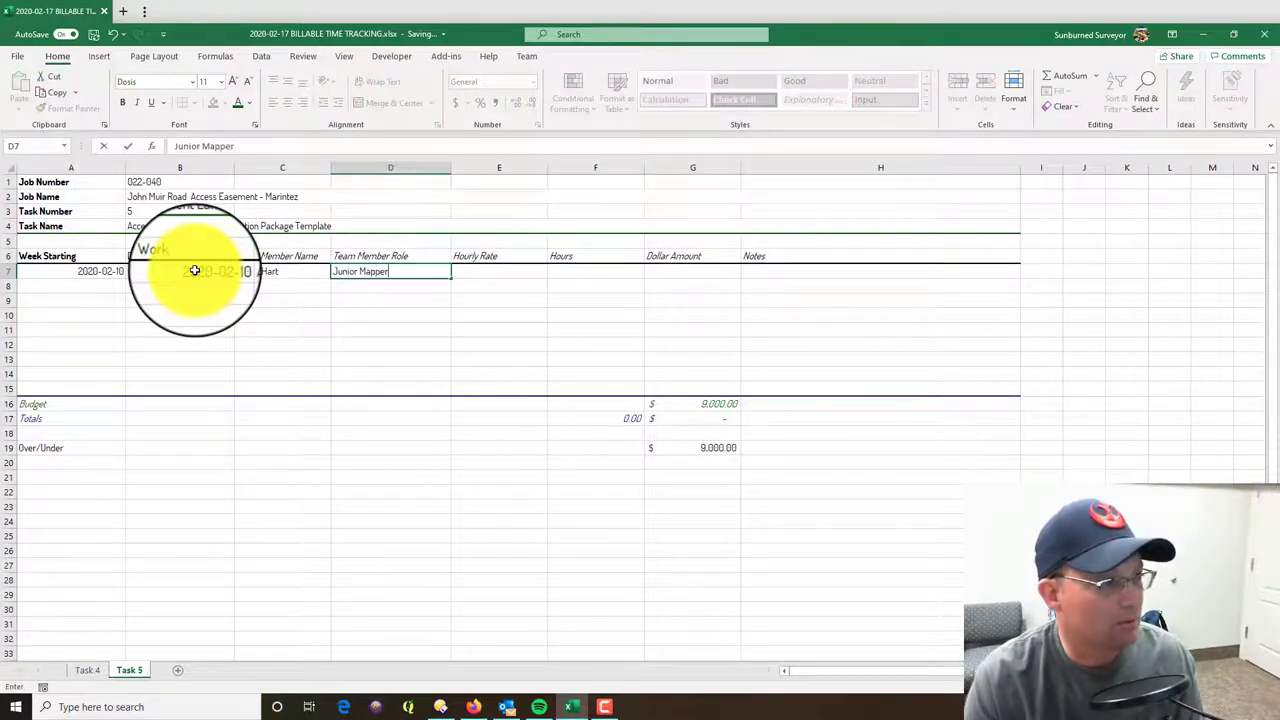
pyautogui.press('Tab')
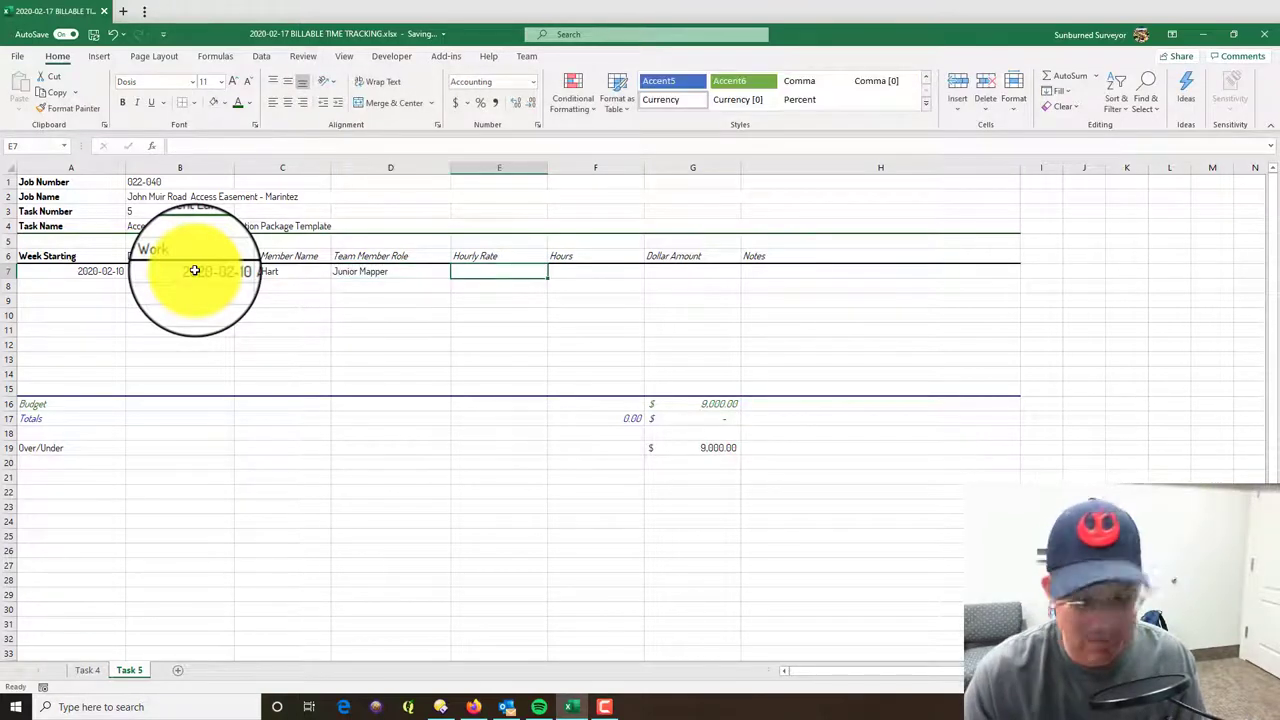
pyautogui.write('105')
pyautogui.press('Return')
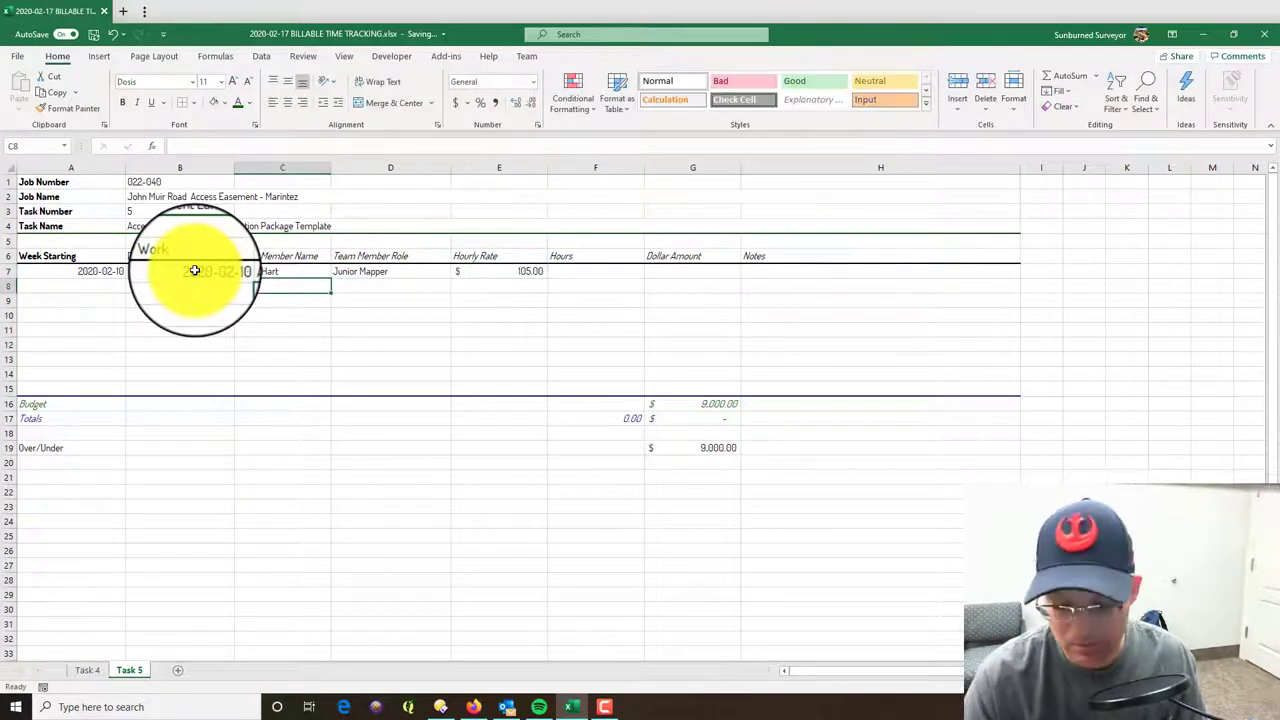
pyautogui.press('Tab')
pyautogui.press('Tab')
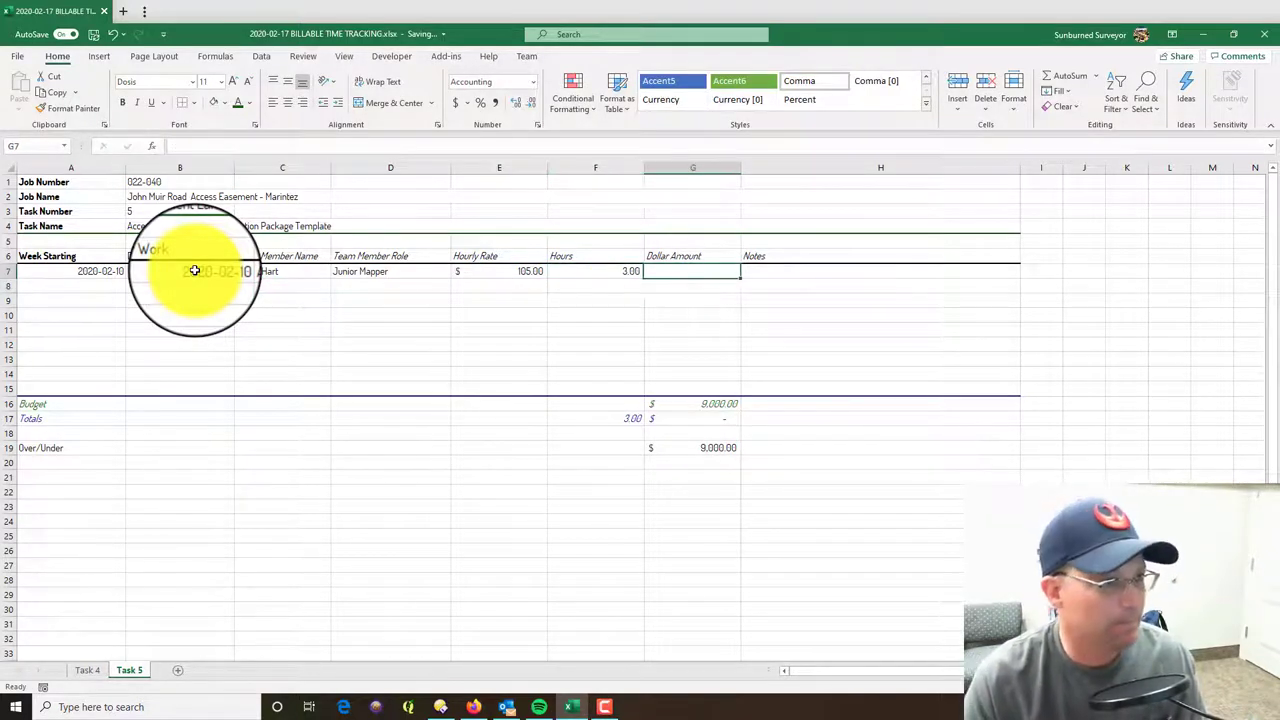
pyautogui.write('=')
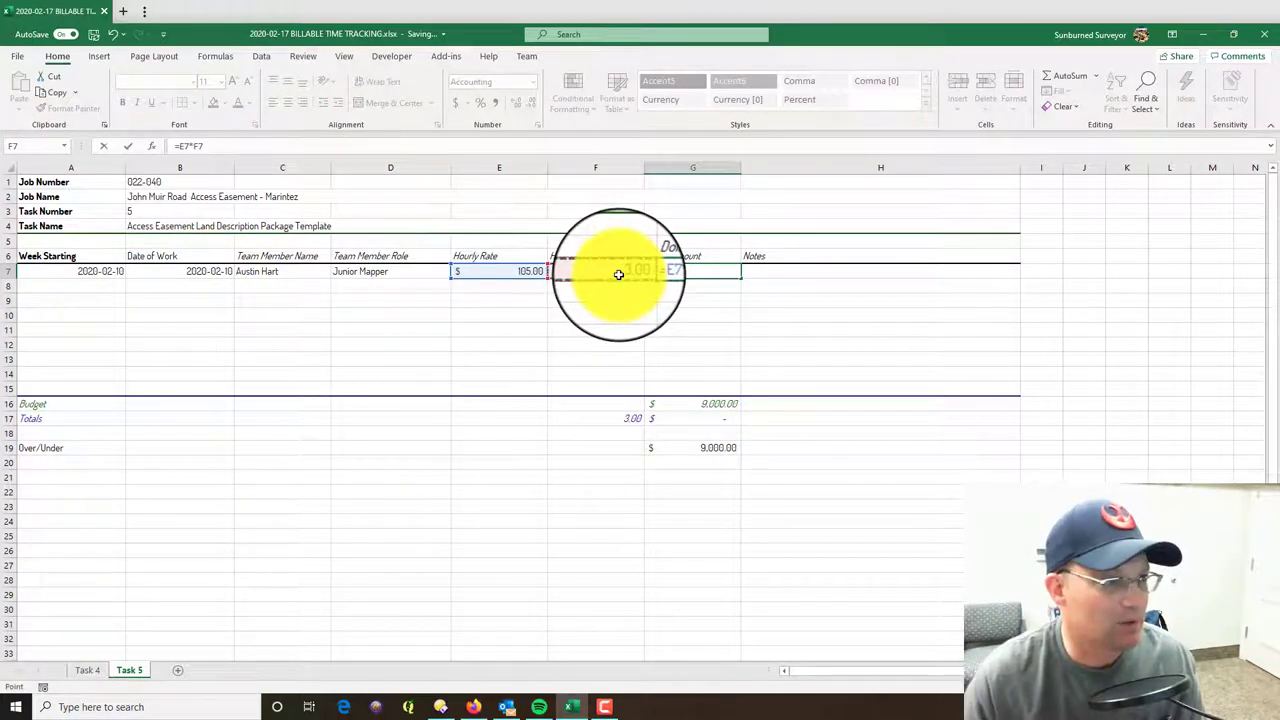
# - Enter =E7*F7 in G7 (315.00) and paste it down the Dollar Amount column
pyautogui.press('Return')
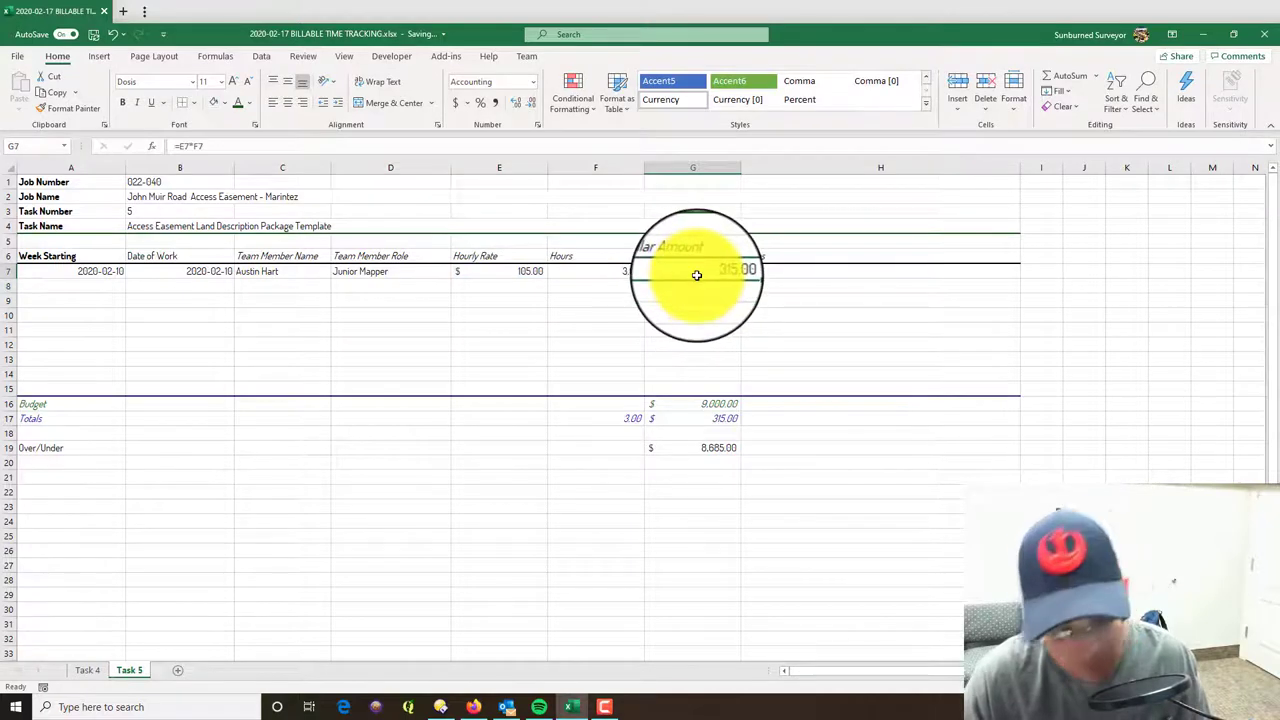
pyautogui.hotkey('ctrl', 'c')
pyautogui.moveTo(700, 286); pyautogui.dragTo(704, 382)
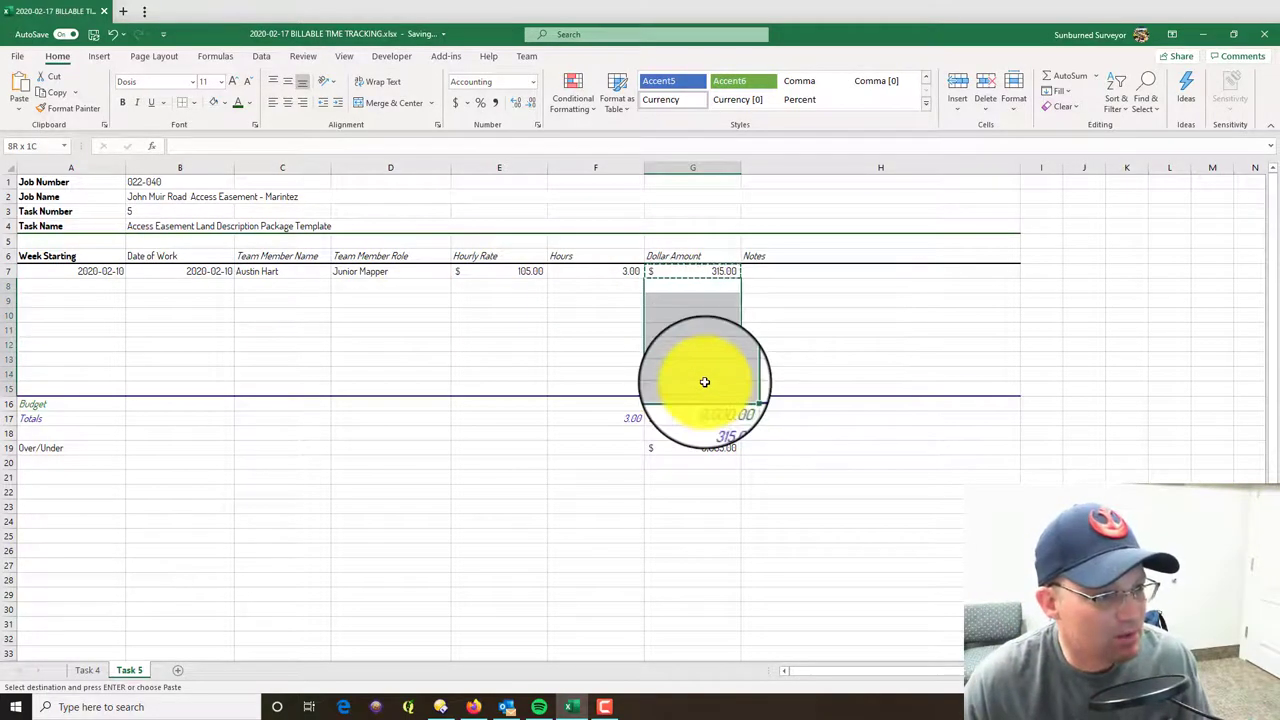
pyautogui.press('Return')
pyautogui.click(829, 577)
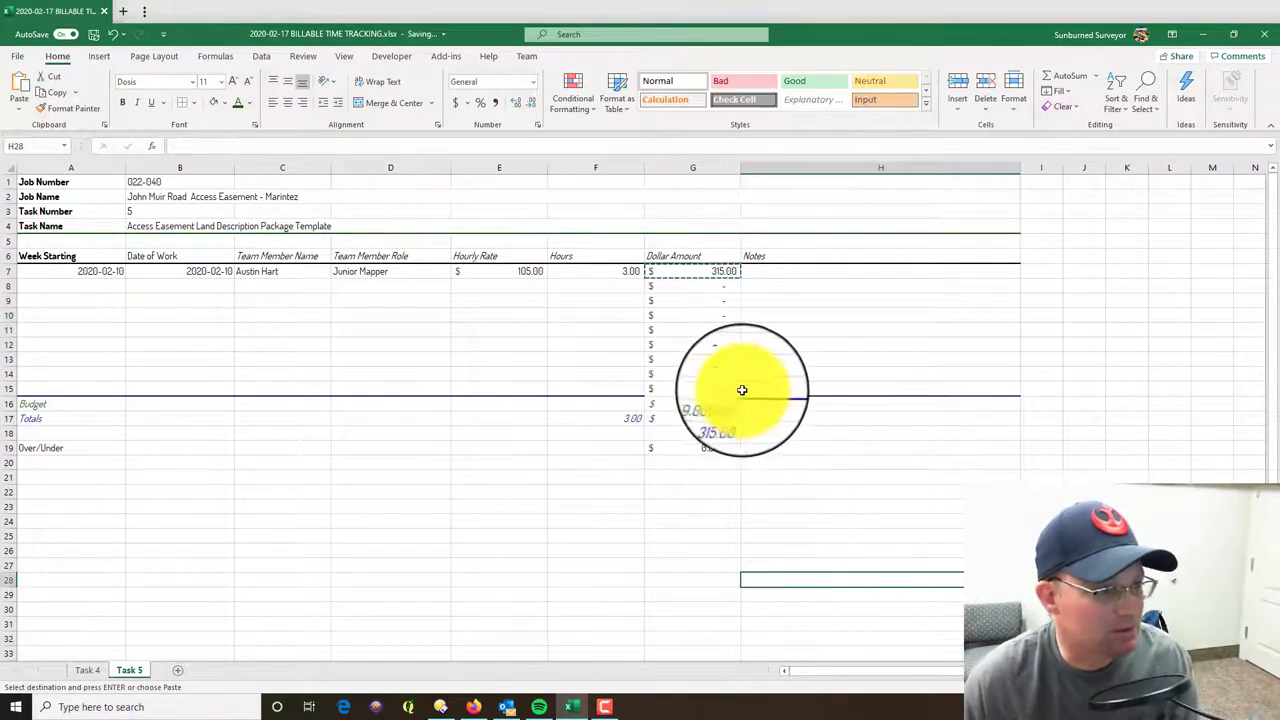
# - Undo the paste that reached row 15 and paste the formula into G8:G14 only
pyautogui.click(730, 387)
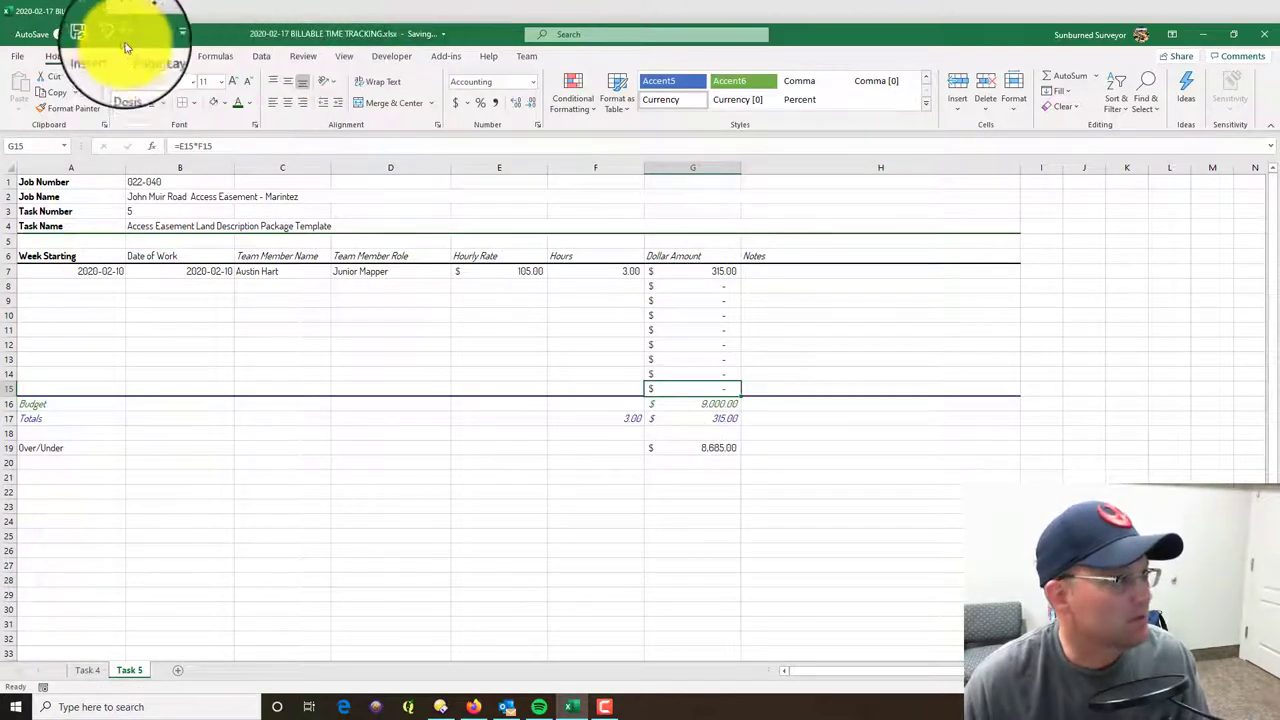
pyautogui.hotkey('ctrl', 'c')
pyautogui.hotkey('ctrl', 'z')
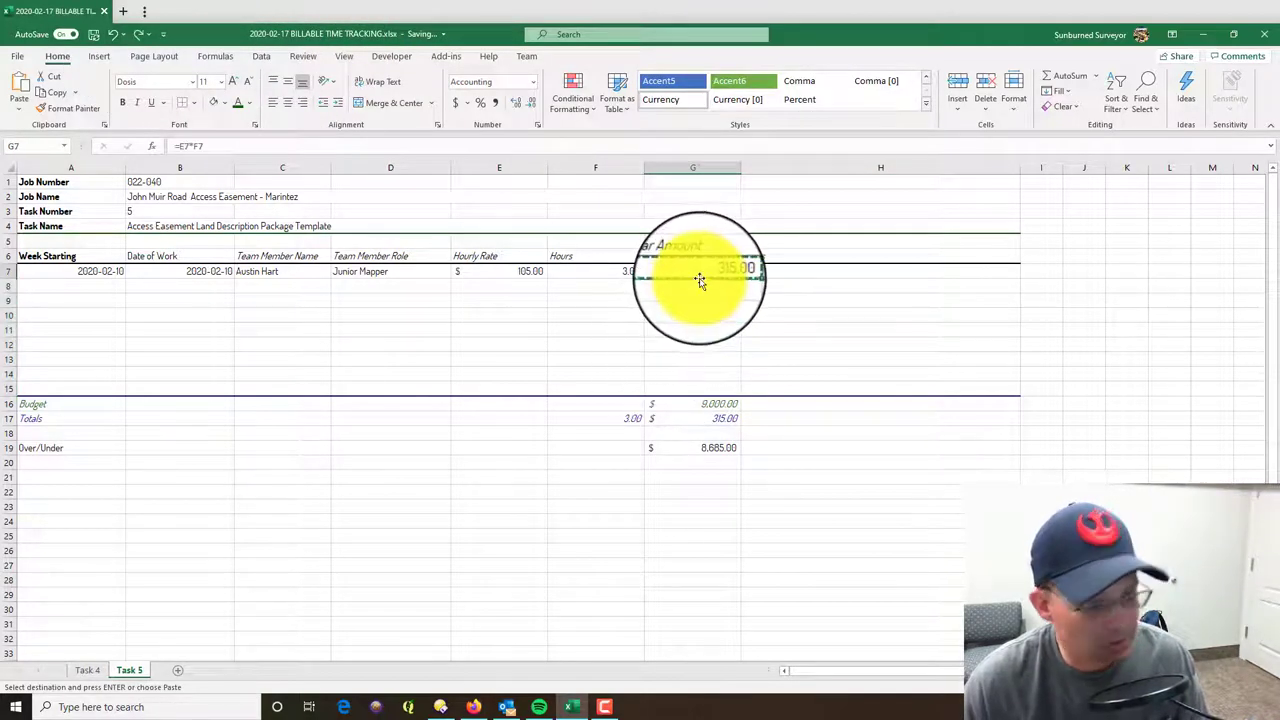
pyautogui.moveTo(699, 286); pyautogui.dragTo(703, 374)
pyautogui.hotkey('ctrl', 'v')
pyautogui.press('Escape')
pyautogui.click(747, 569)
# - Add a 'Notes' heading beside the Dollar Amount column
pyautogui.click(357, 350)
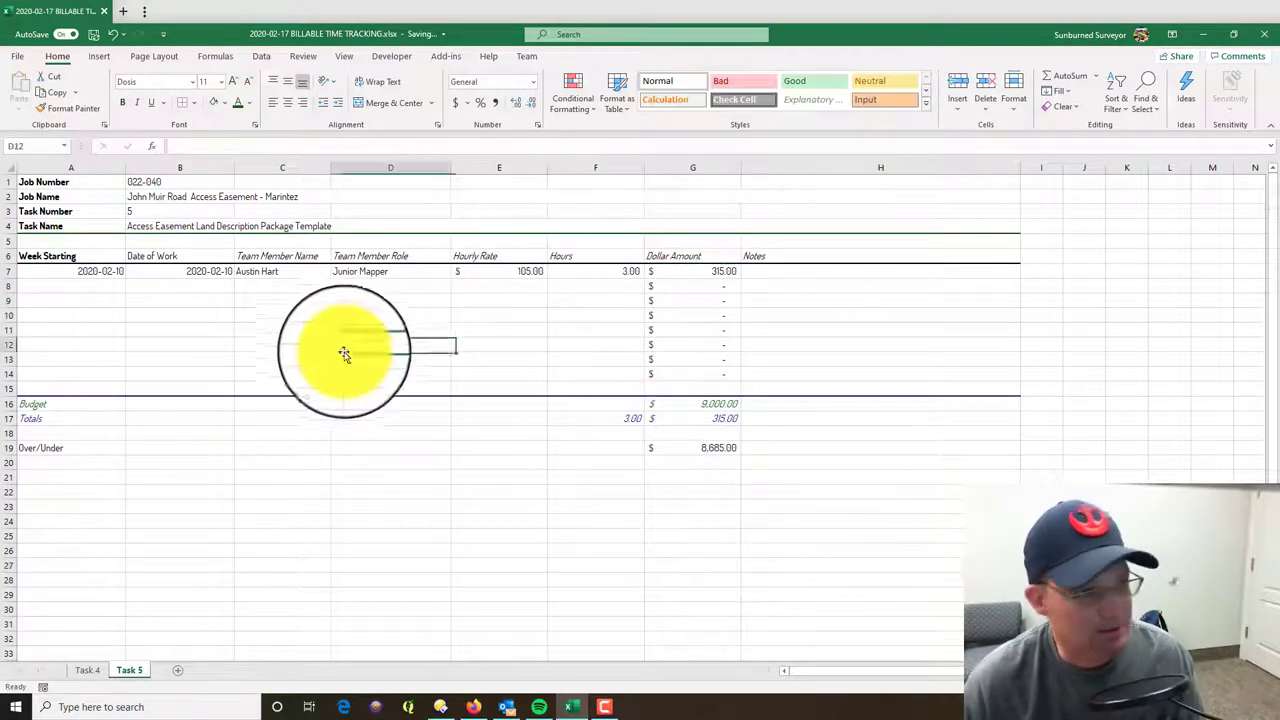
pyautogui.click(810, 255)
pyautogui.write('Notes')
pyautogui.press('Return')
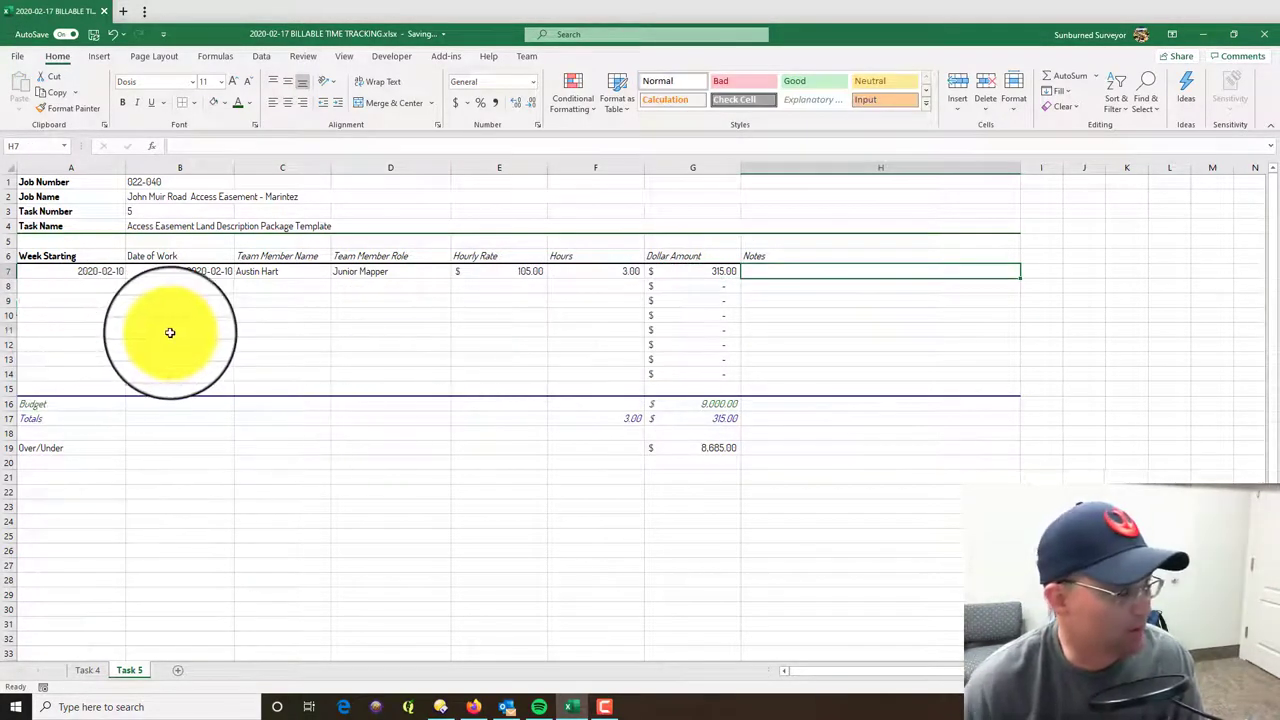
pyautogui.click(171, 331)
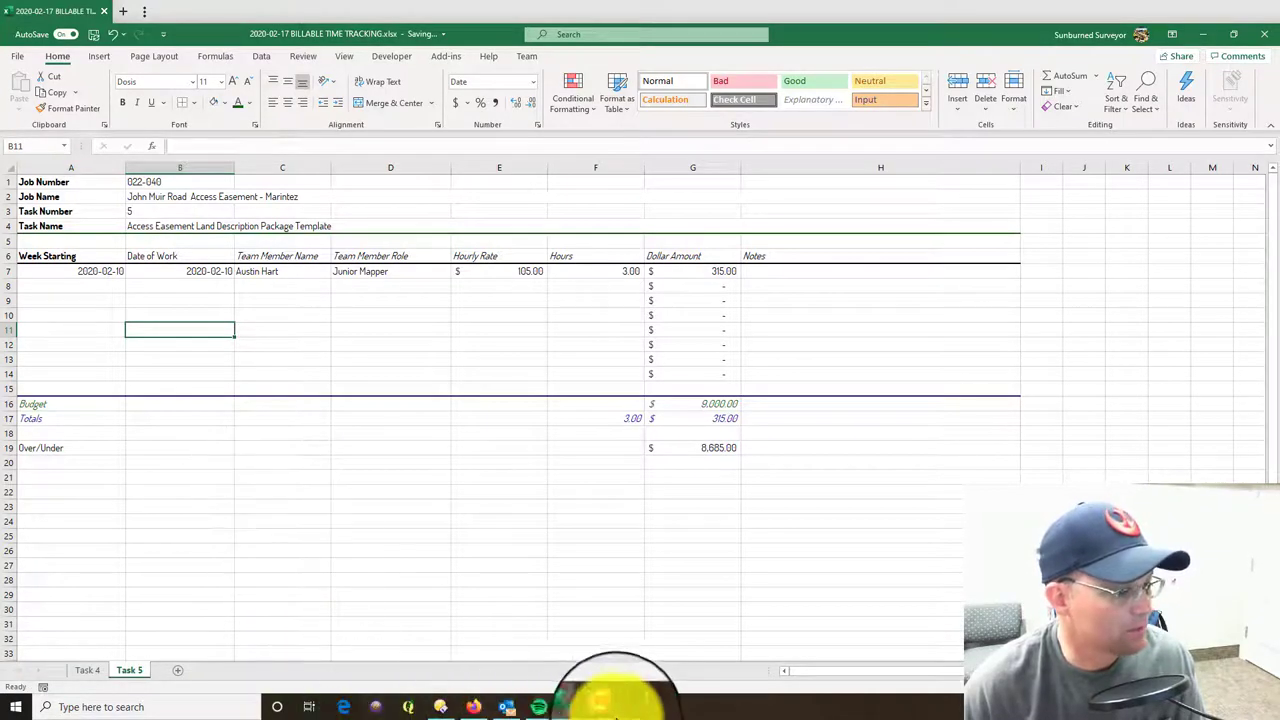
pyautogui.click(475, 709)
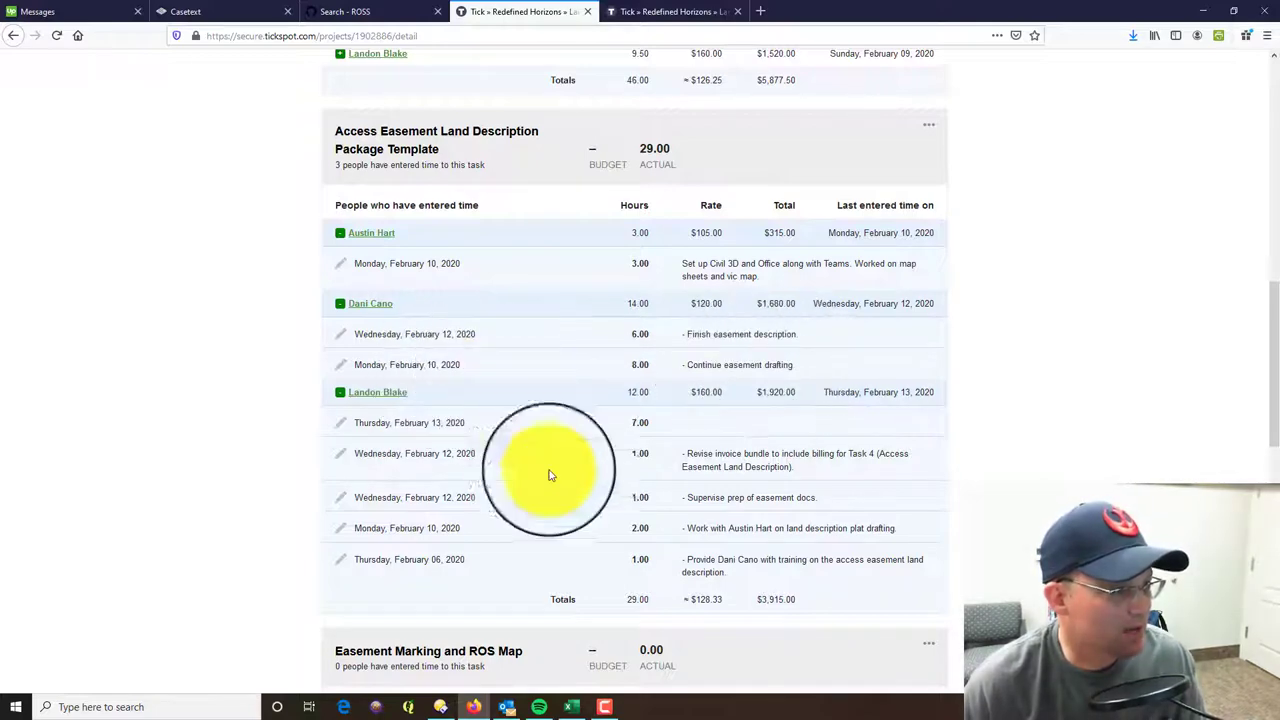
# - Start row 8 with the 2020-02-10 week and work dates and the second team member's name
pyautogui.click(571, 704)
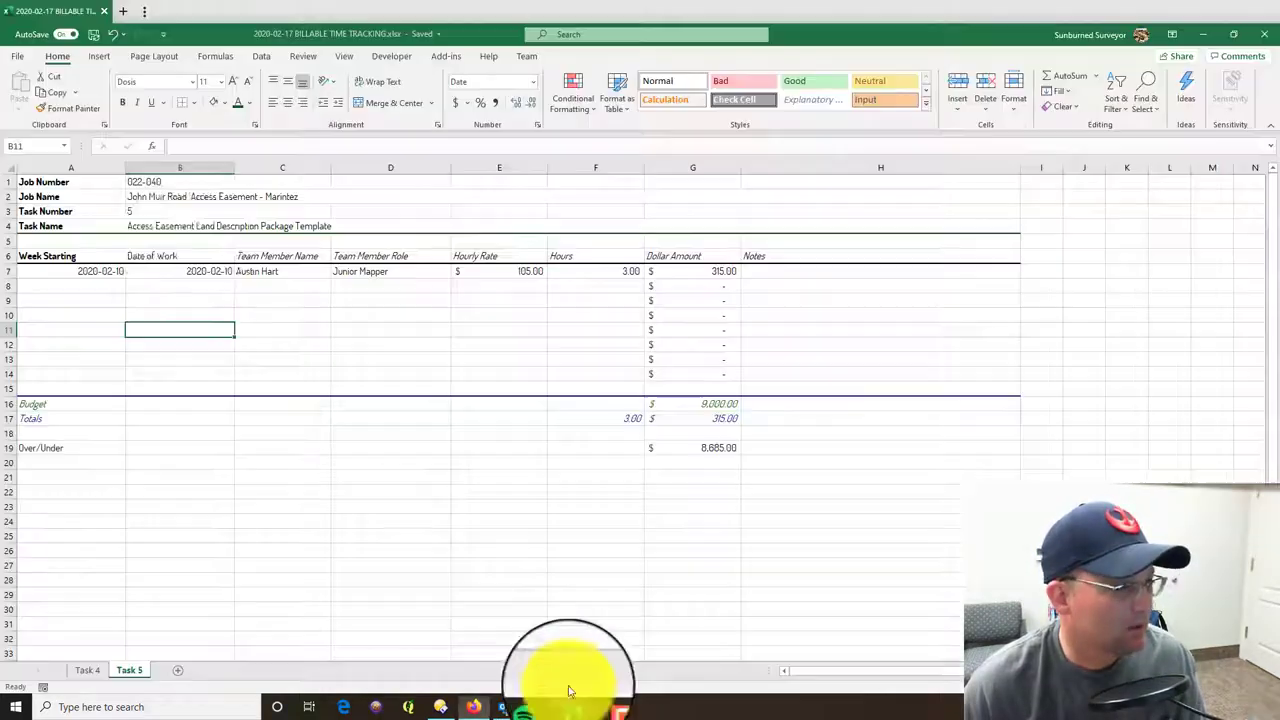
pyautogui.click(108, 287)
pyautogui.write('2020-02-10')
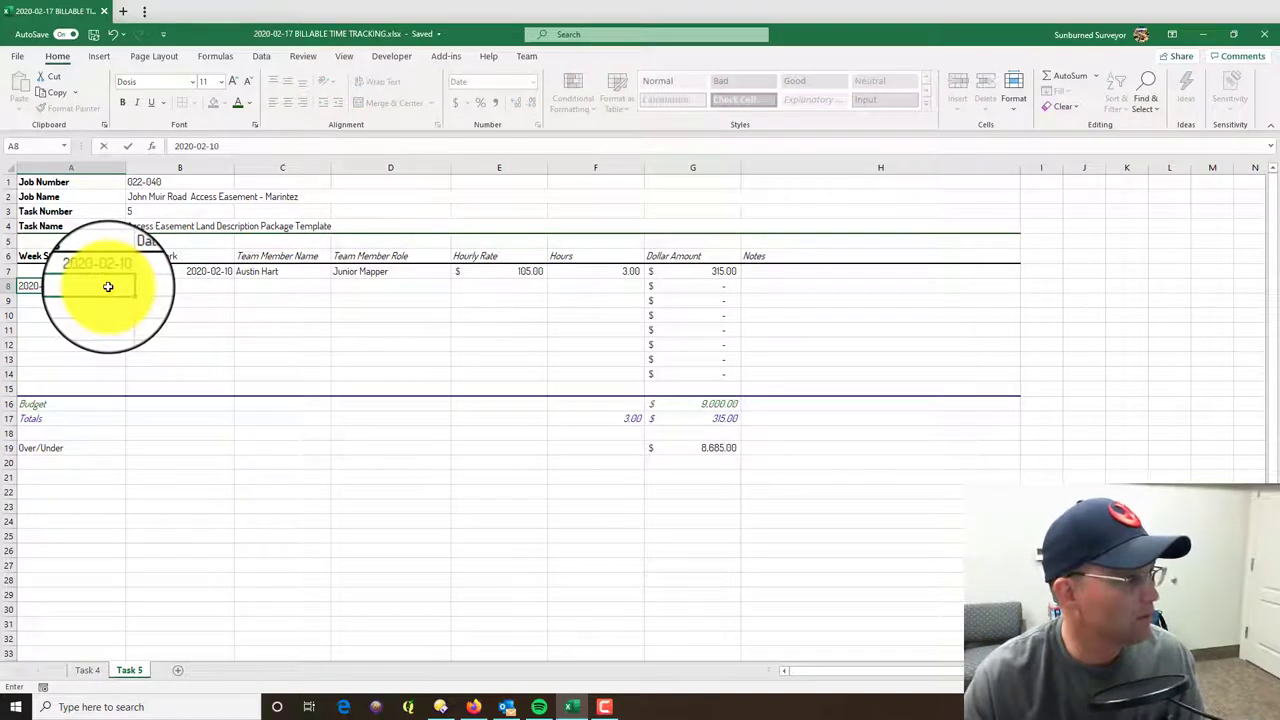
pyautogui.press('Tab')
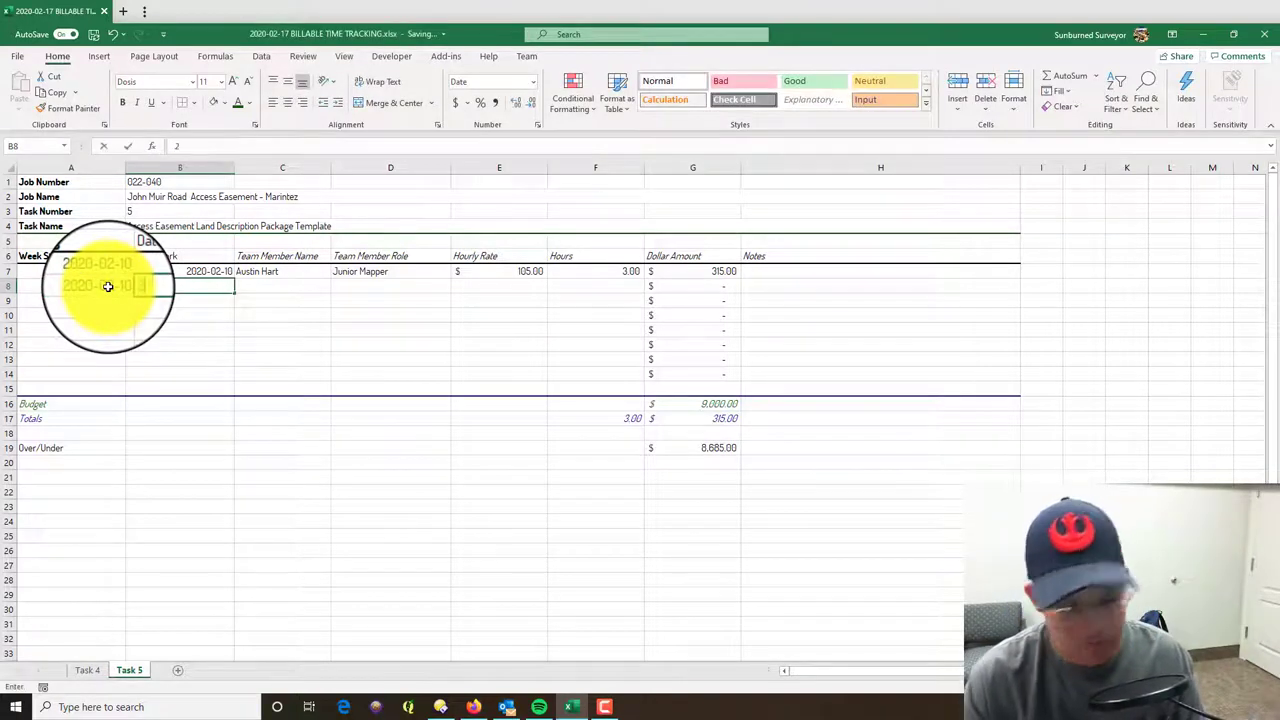
pyautogui.write('2020-02-10')
pyautogui.press('Tab')
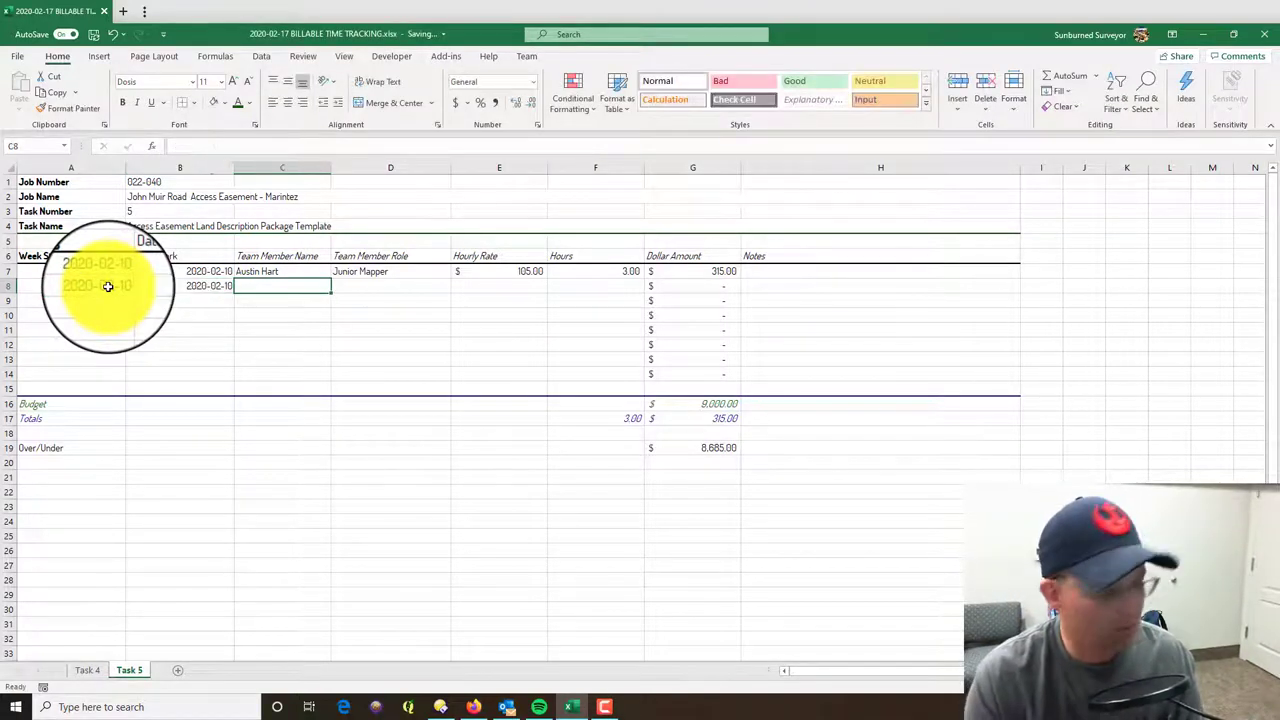
pyautogui.press('Tab')
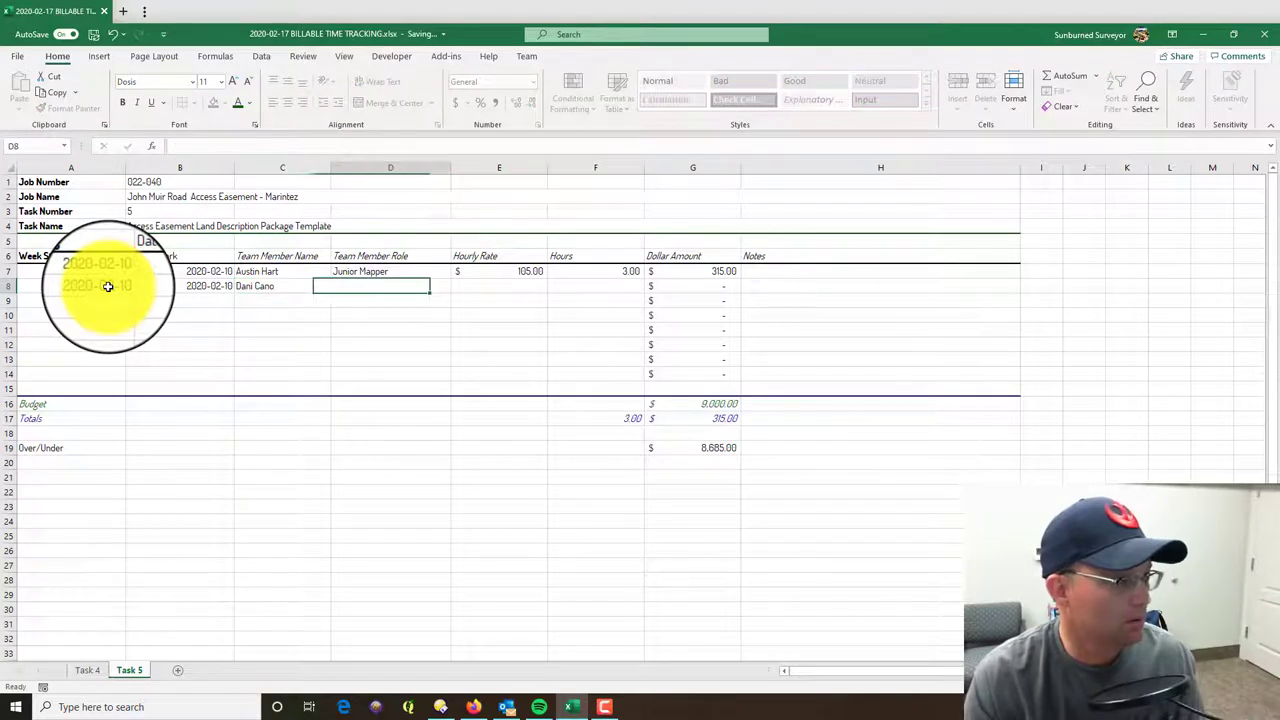
# - Enter Assistant Surveyor, a 120.00 rate and 8.00 hours in row 8
pyautogui.write('As')
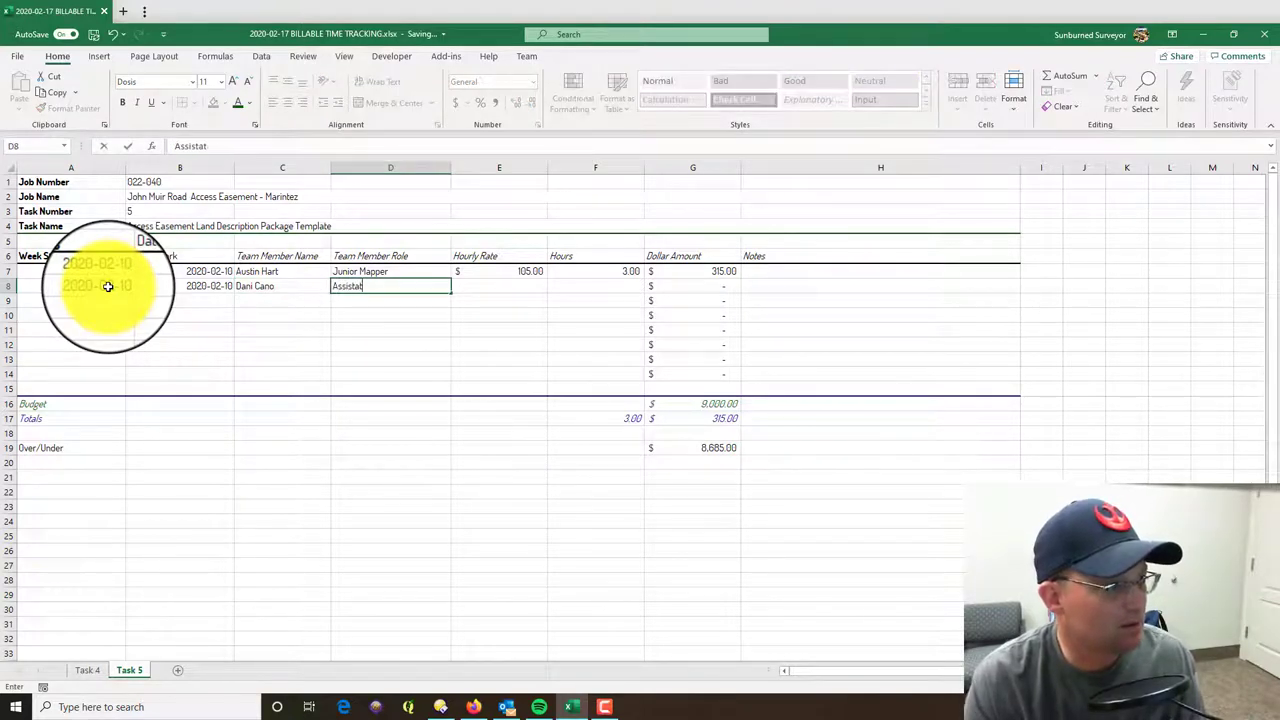
pyautogui.write('sistant Surveyor')
pyautogui.press('Tab')
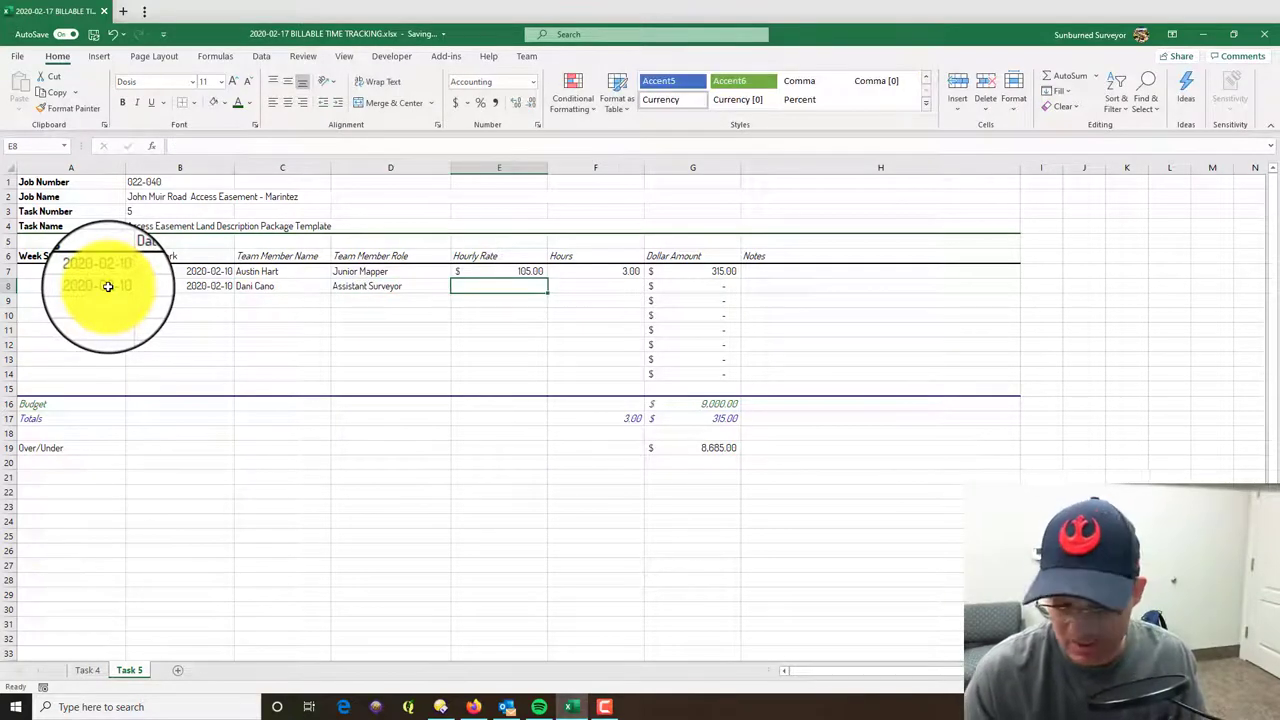
pyautogui.write('120.00')
pyautogui.press('Tab')
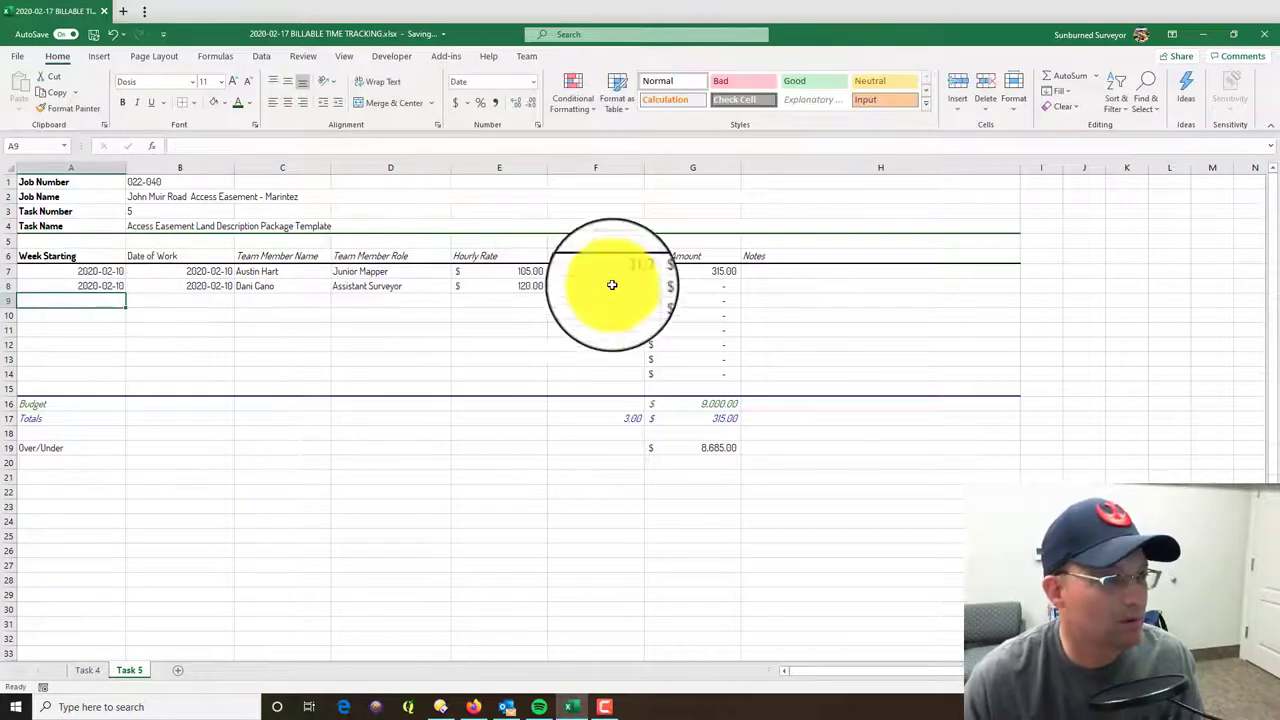
pyautogui.write('8.0')
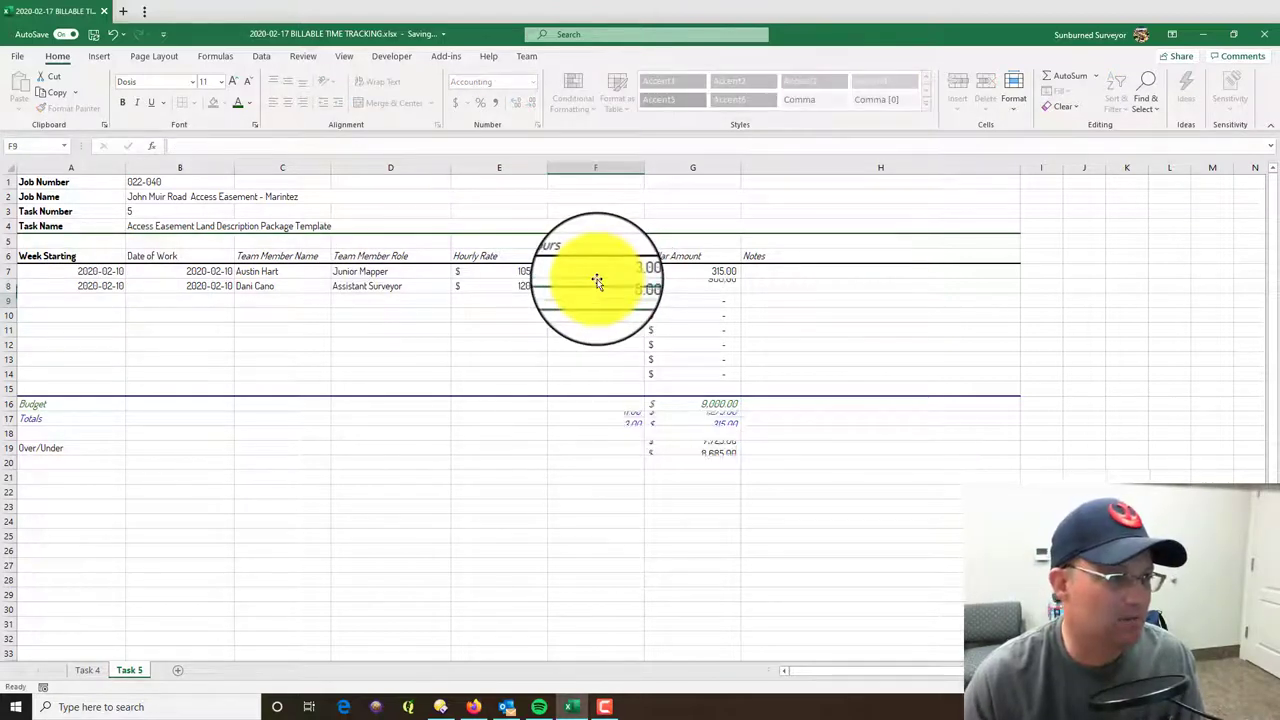
pyautogui.write('0')
pyautogui.press('Return')
pyautogui.click(480, 707)
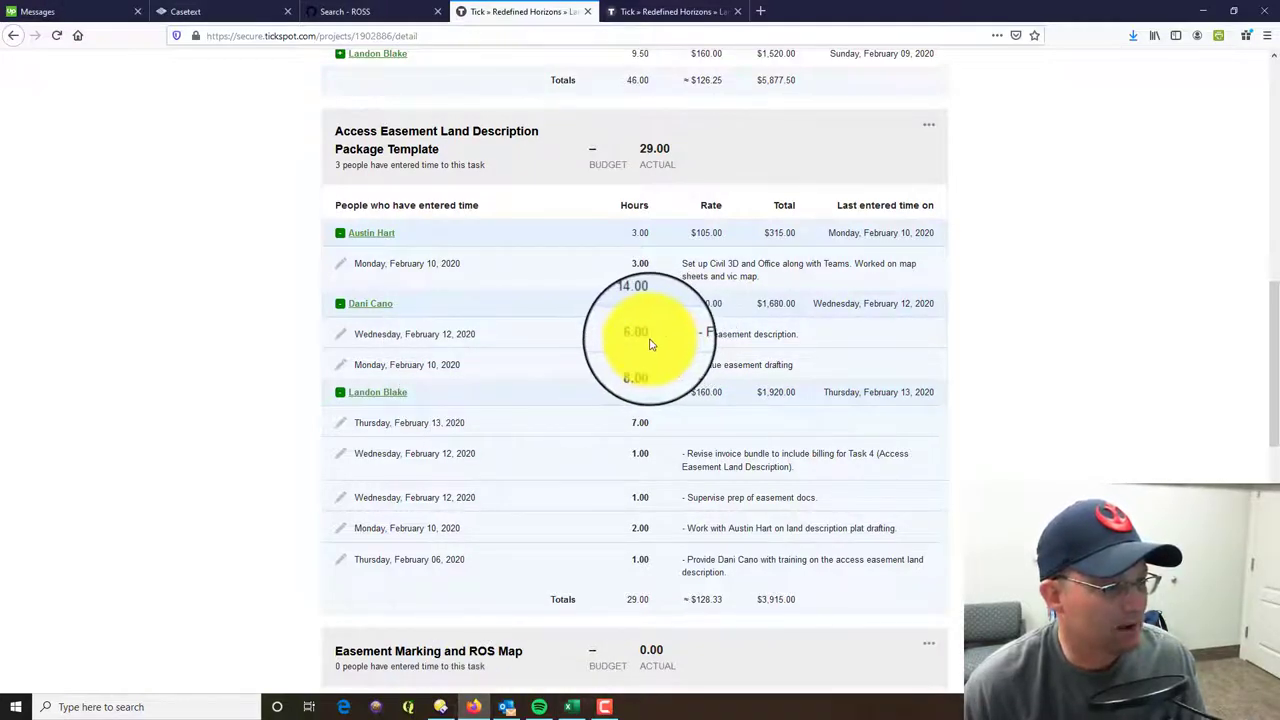
pyautogui.click(1198, 14)
# - Fill row 9 with its dates, row 8's name, role and 120 rate, and 6 hours
pyautogui.click(59, 297)
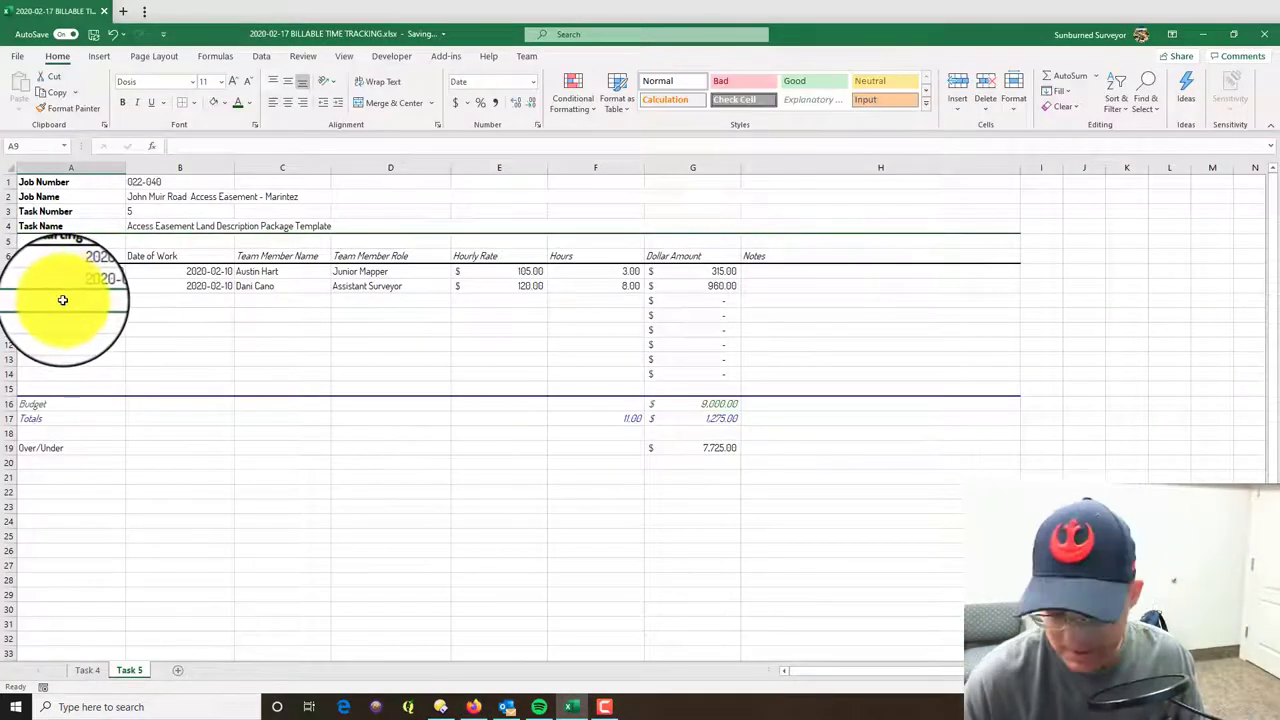
pyautogui.write('2020-02-10')
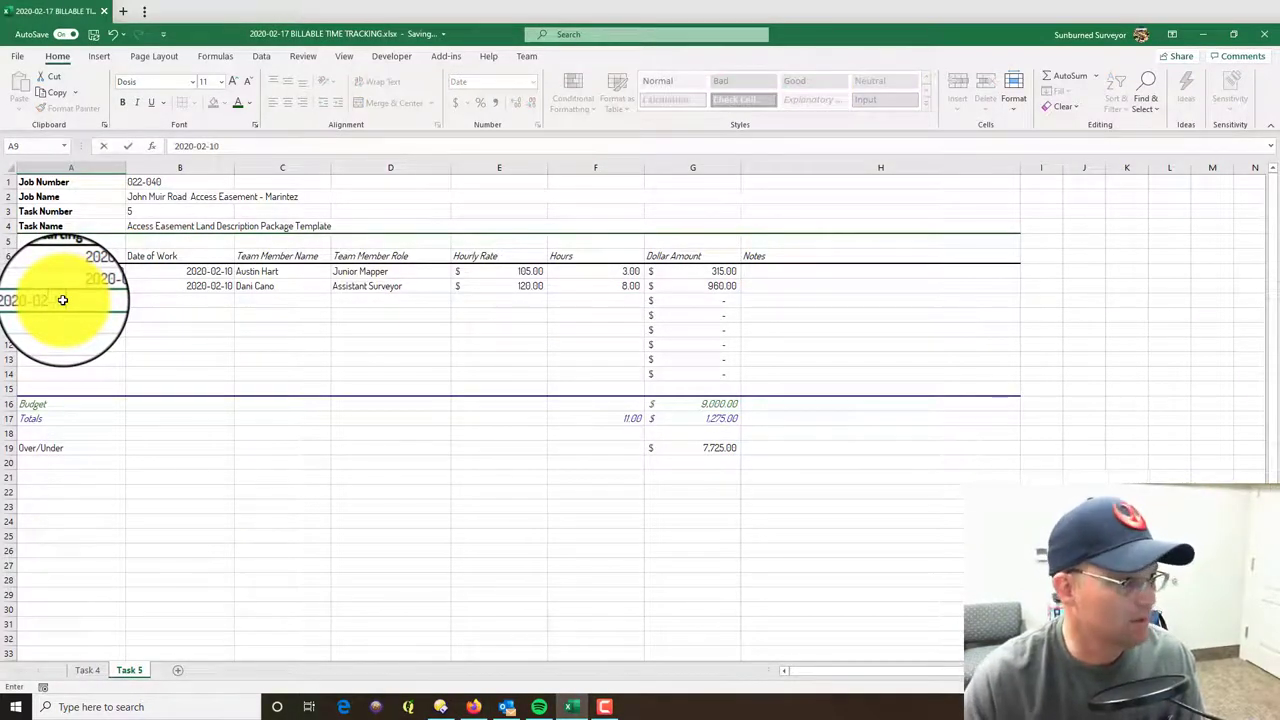
pyautogui.press('Tab')
pyautogui.write('2')
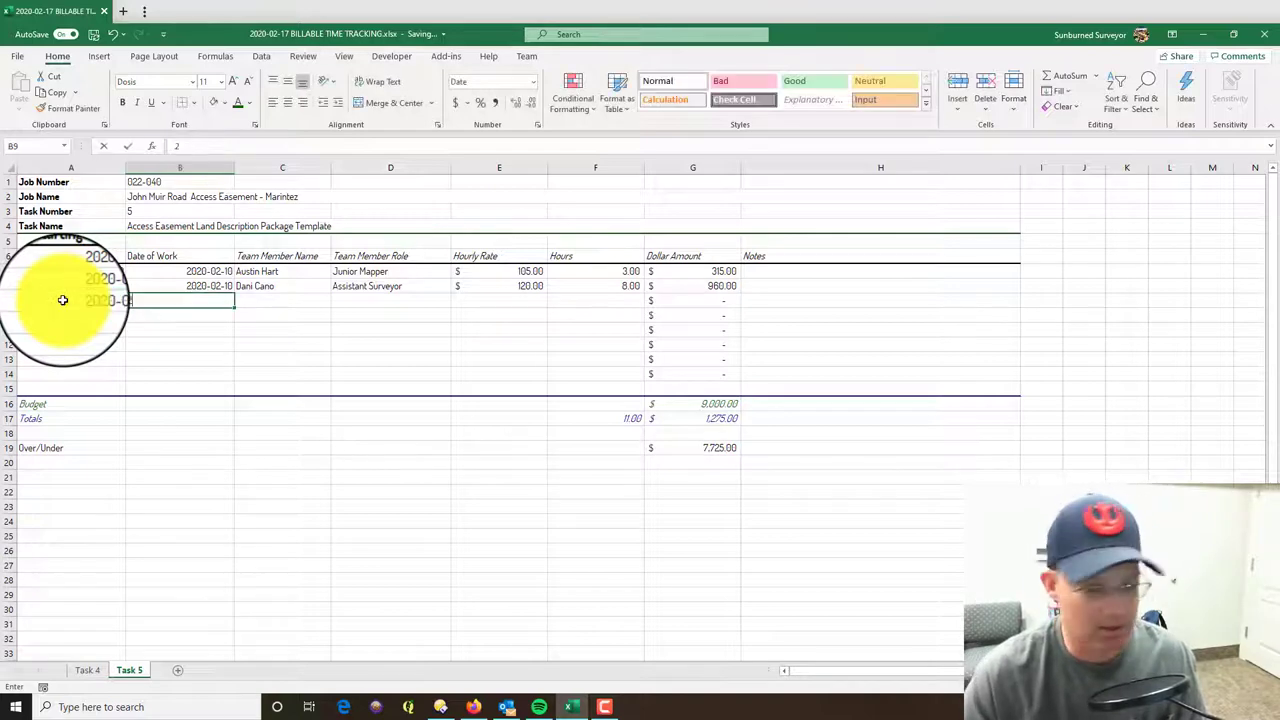
pyautogui.write('020-20-12')
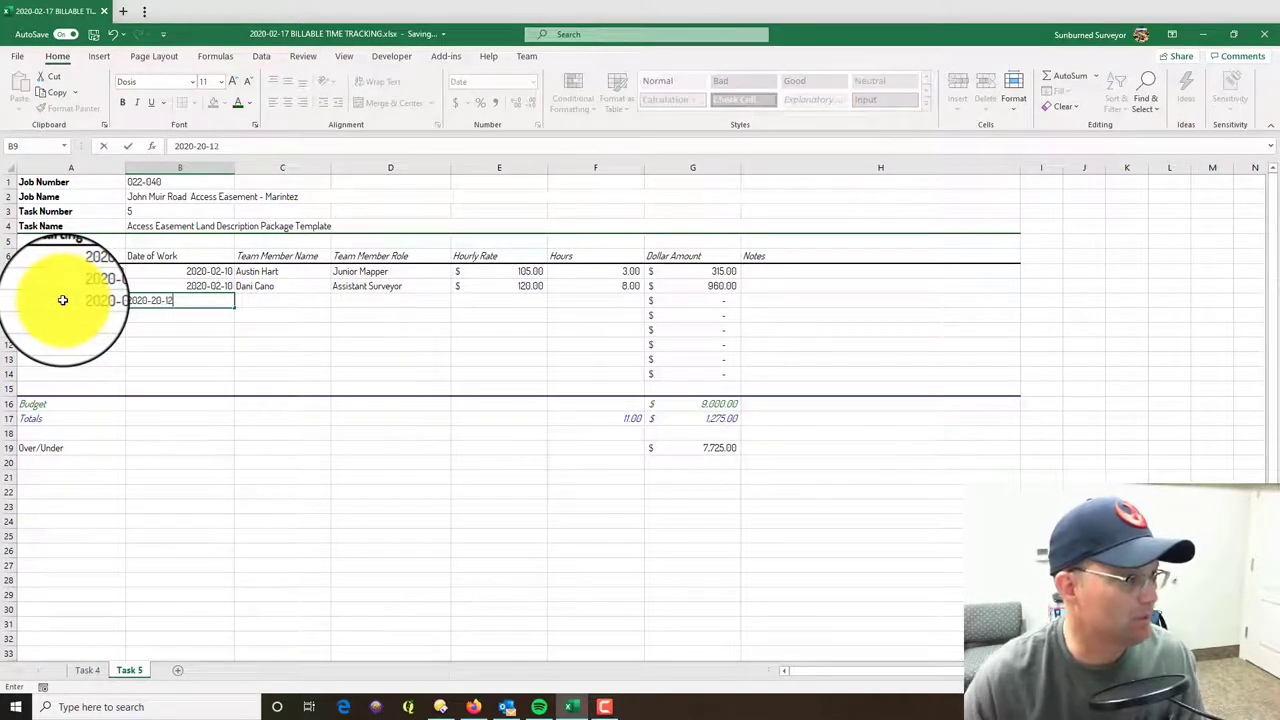
pyautogui.press('Tab')
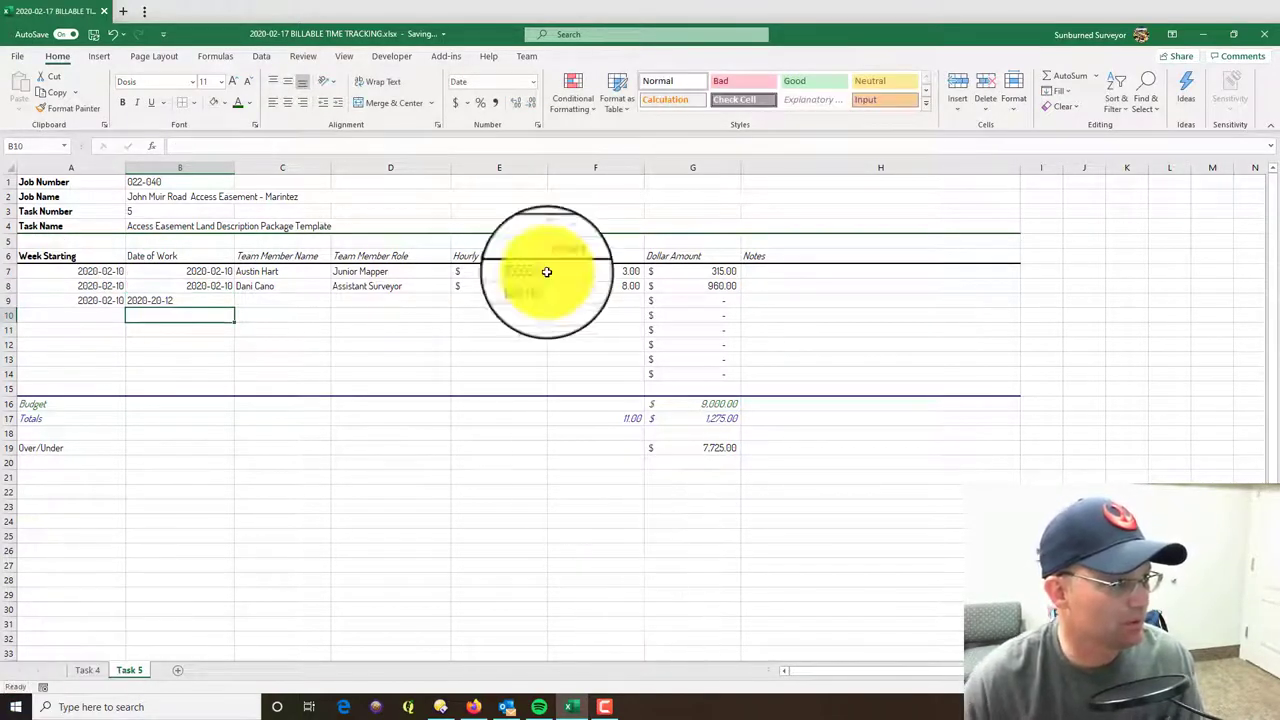
pyautogui.moveTo(305, 285); pyautogui.dragTo(508, 282)
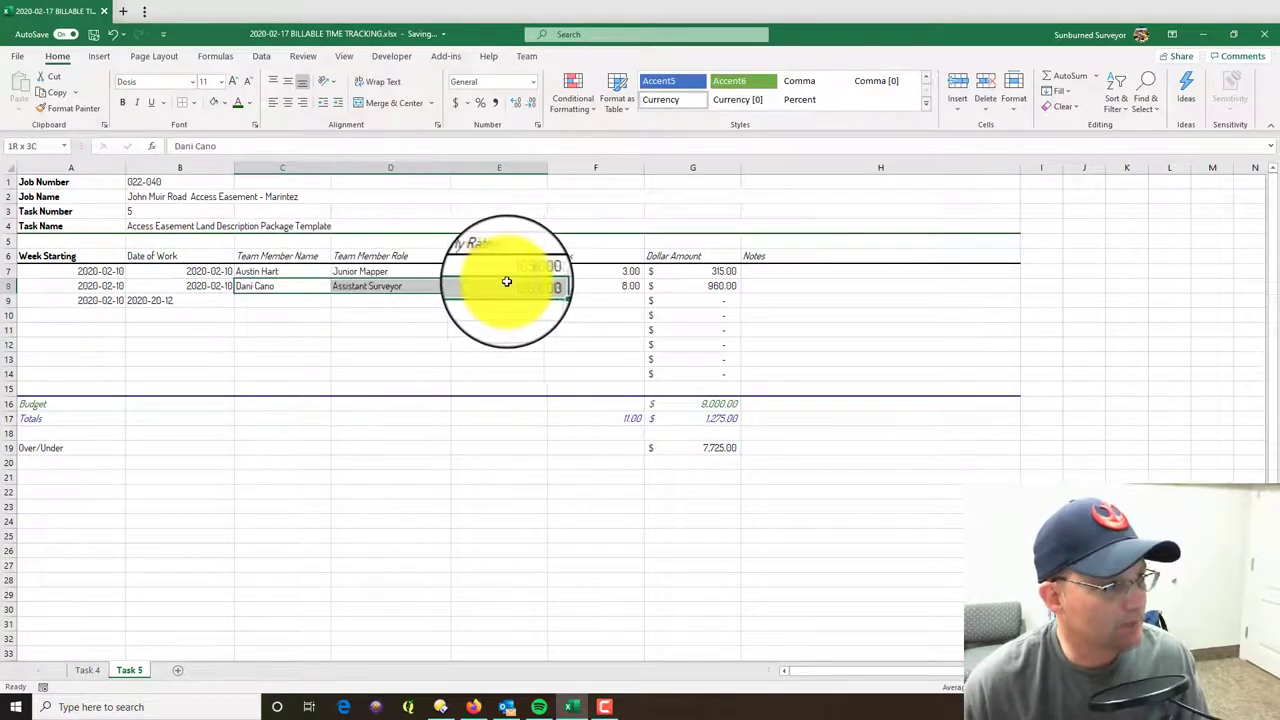
pyautogui.hotkey('ctrl', 'c')
pyautogui.click(305, 300)
pyautogui.hotkey('ctrl', 'v')
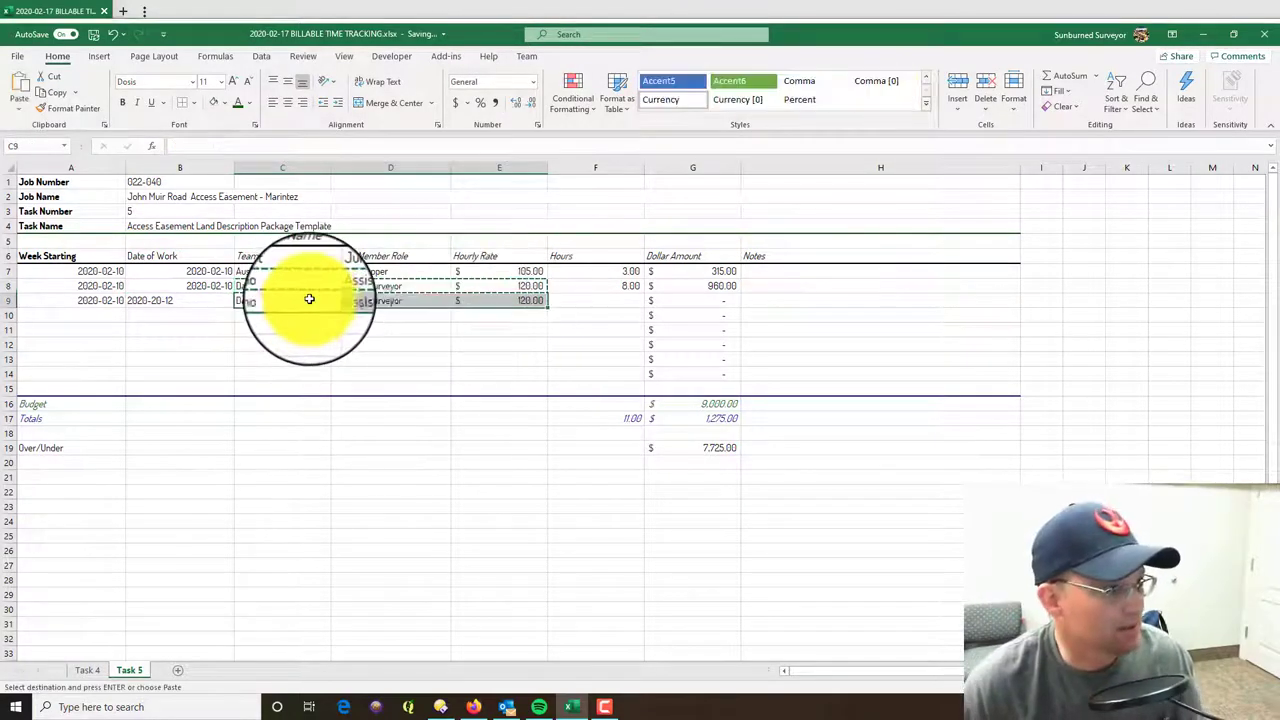
pyautogui.click(632, 304)
pyautogui.write('6')
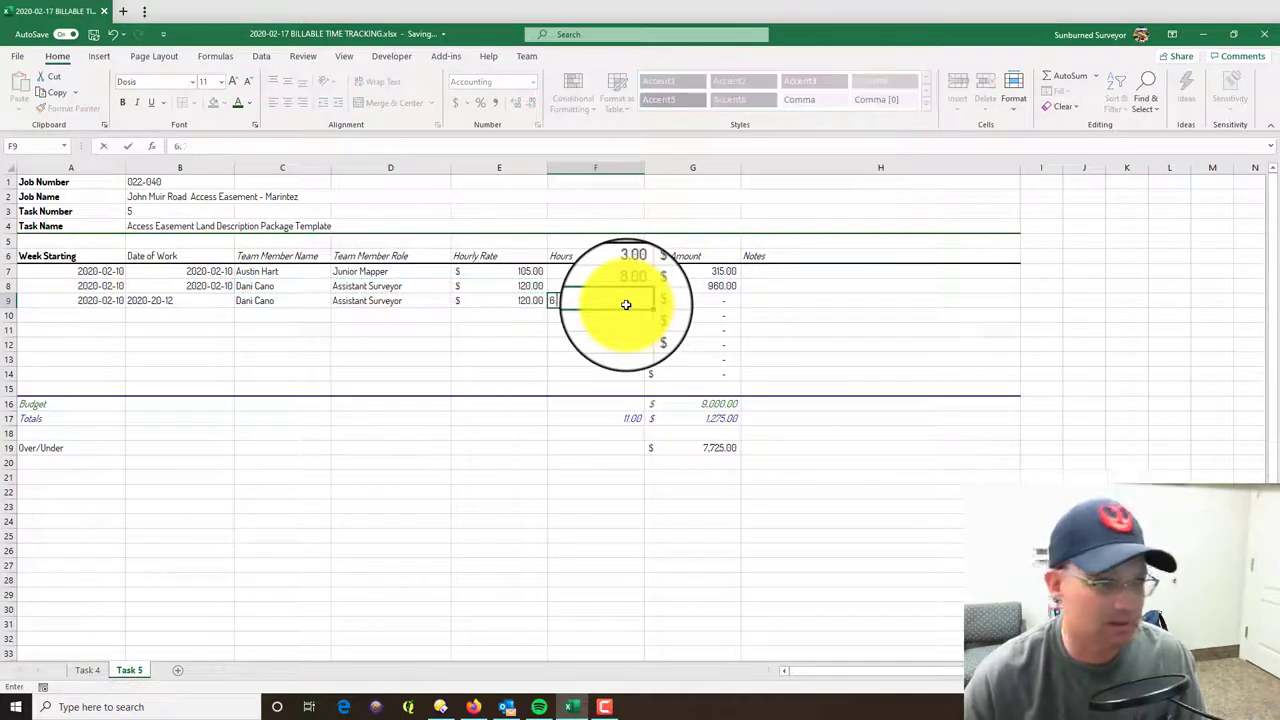
pyautogui.press('Return')
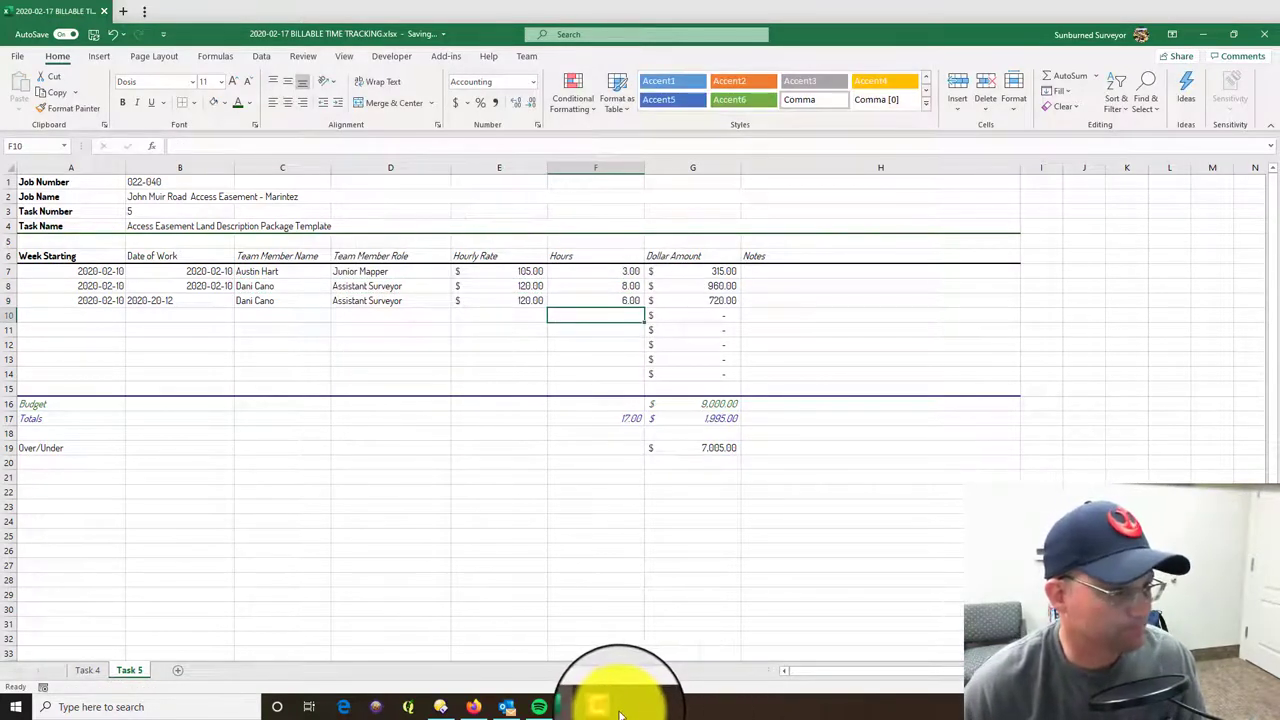
pyautogui.moveTo(618, 713)
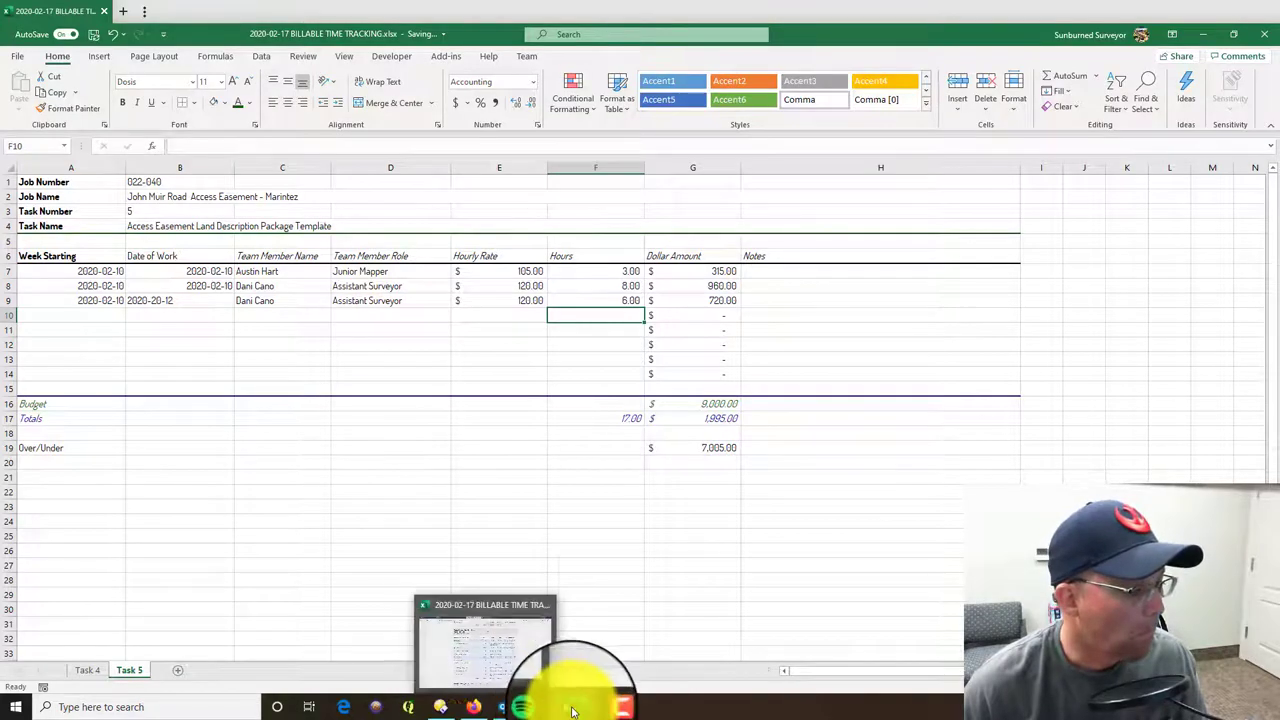
pyautogui.click(476, 706)
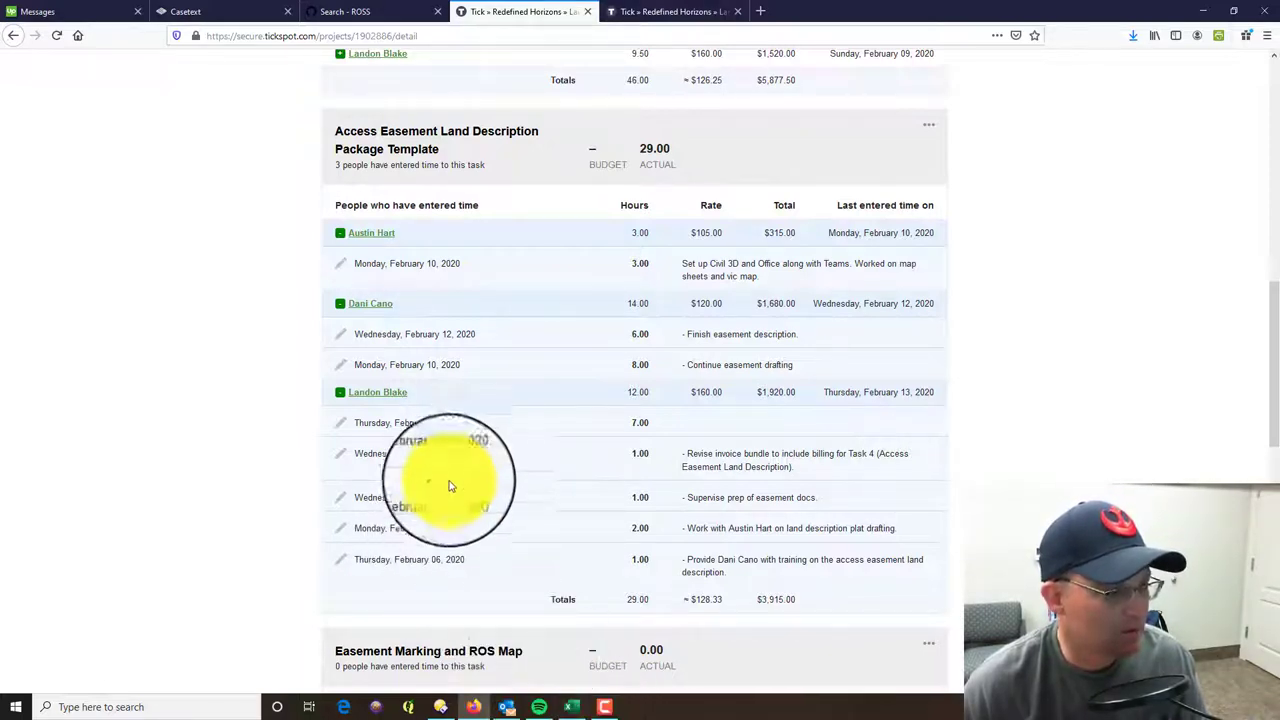
# - Enter the week-start date in A10 and correct row 9's work date to 2020-02-12
pyautogui.click(565, 708)
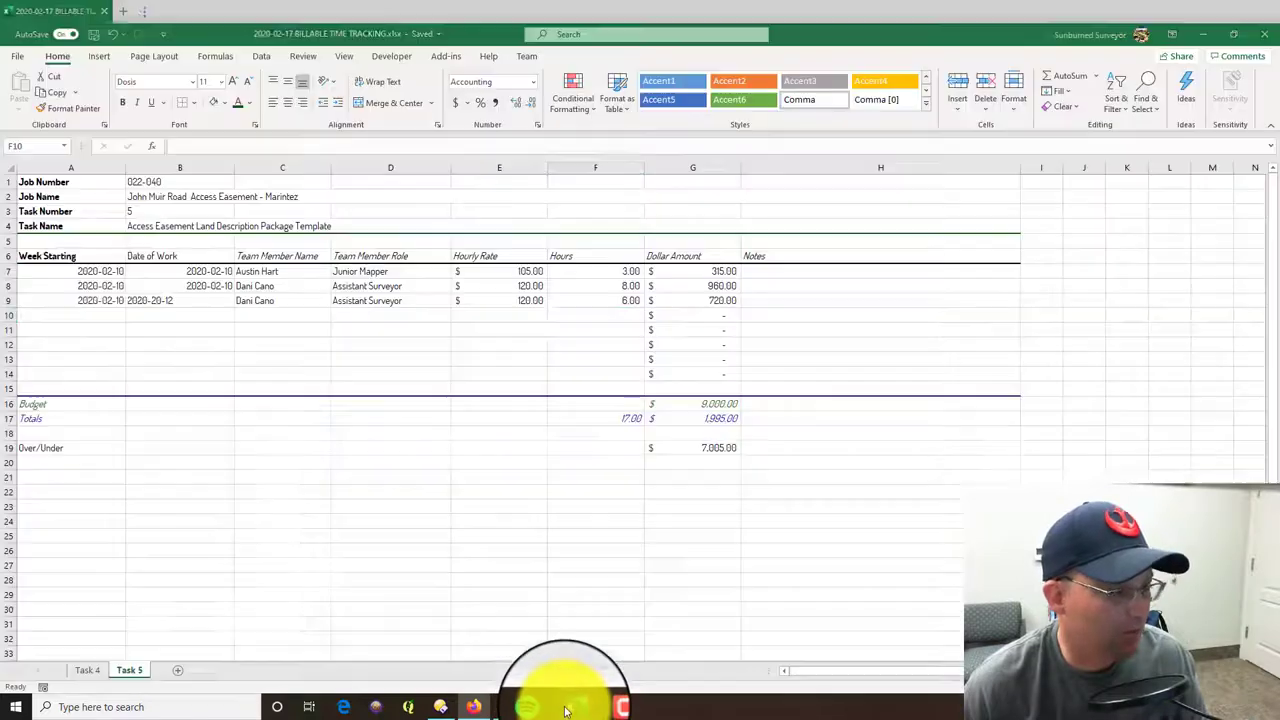
pyautogui.click(105, 316)
pyautogui.write('2020-02-10')
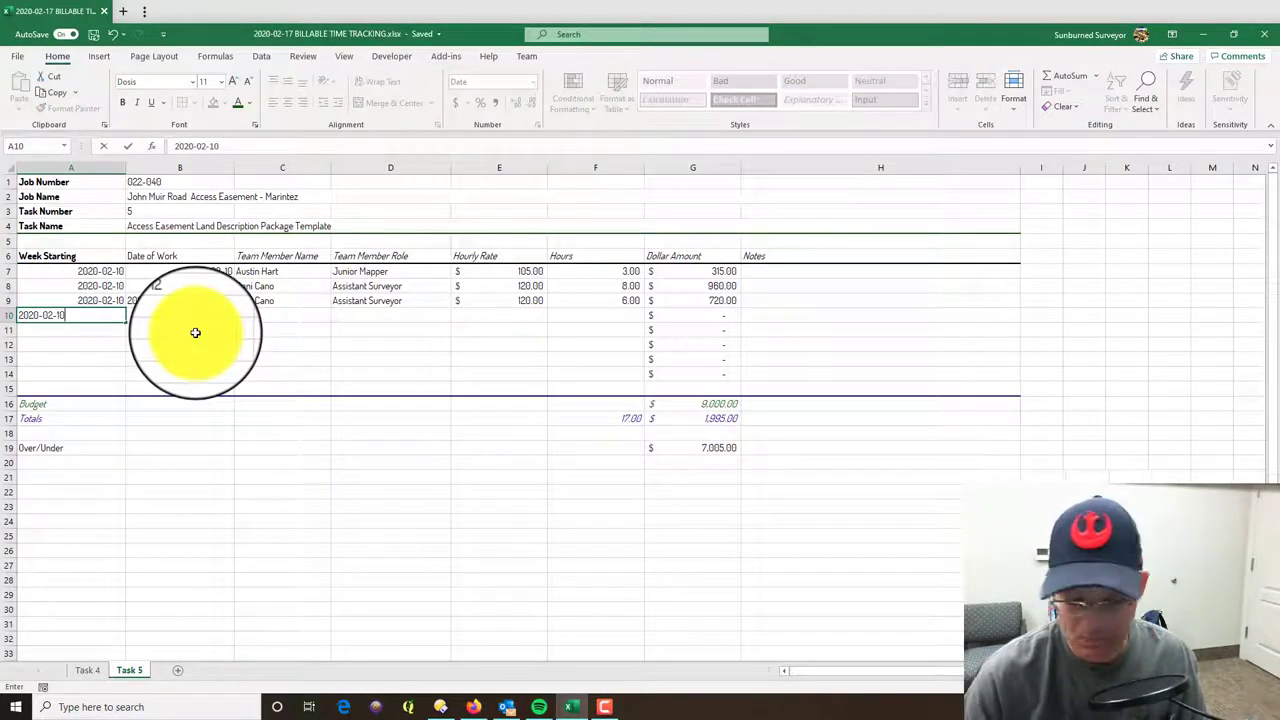
pyautogui.press('Tab')
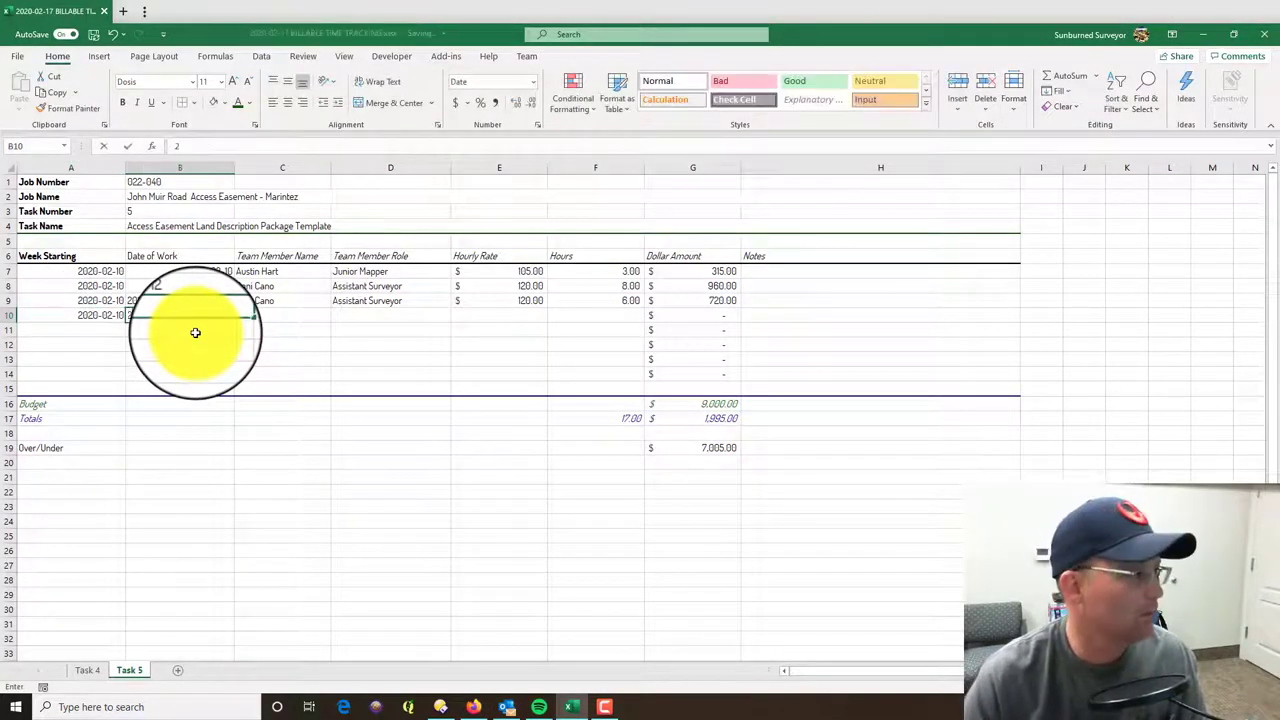
pyautogui.write('-02-10')
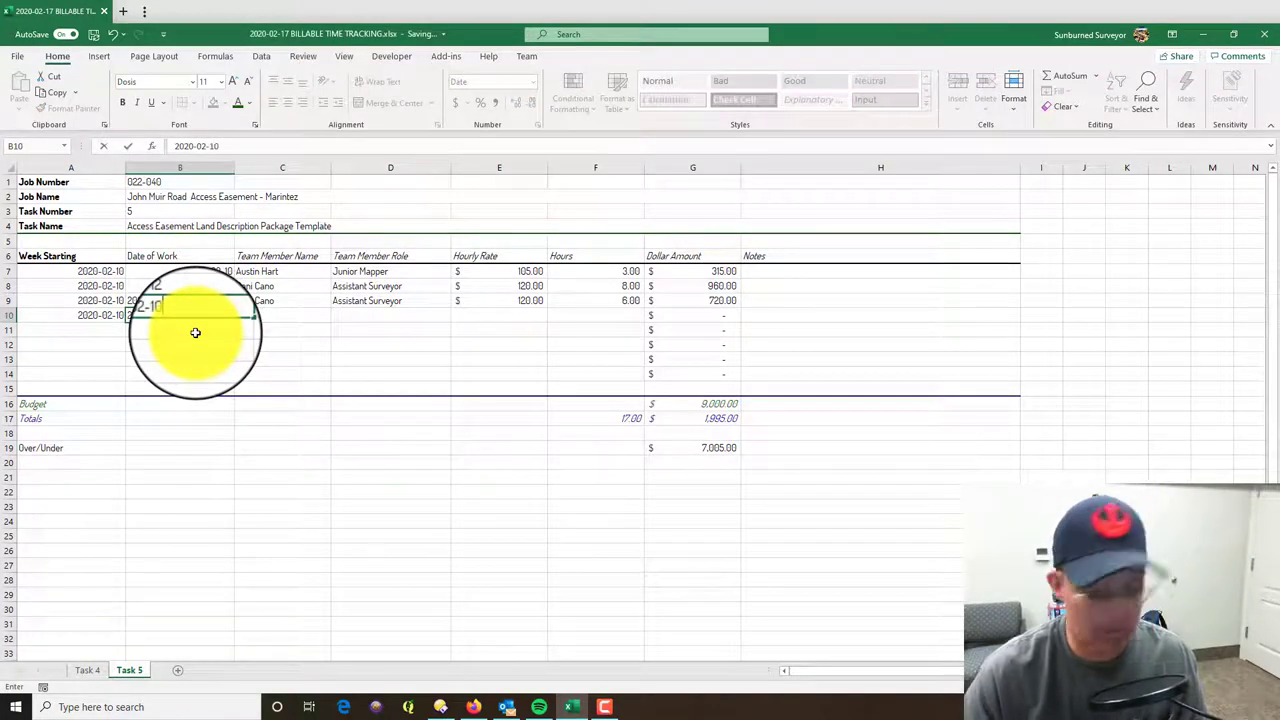
pyautogui.press('Up')
pyautogui.write('2020-')
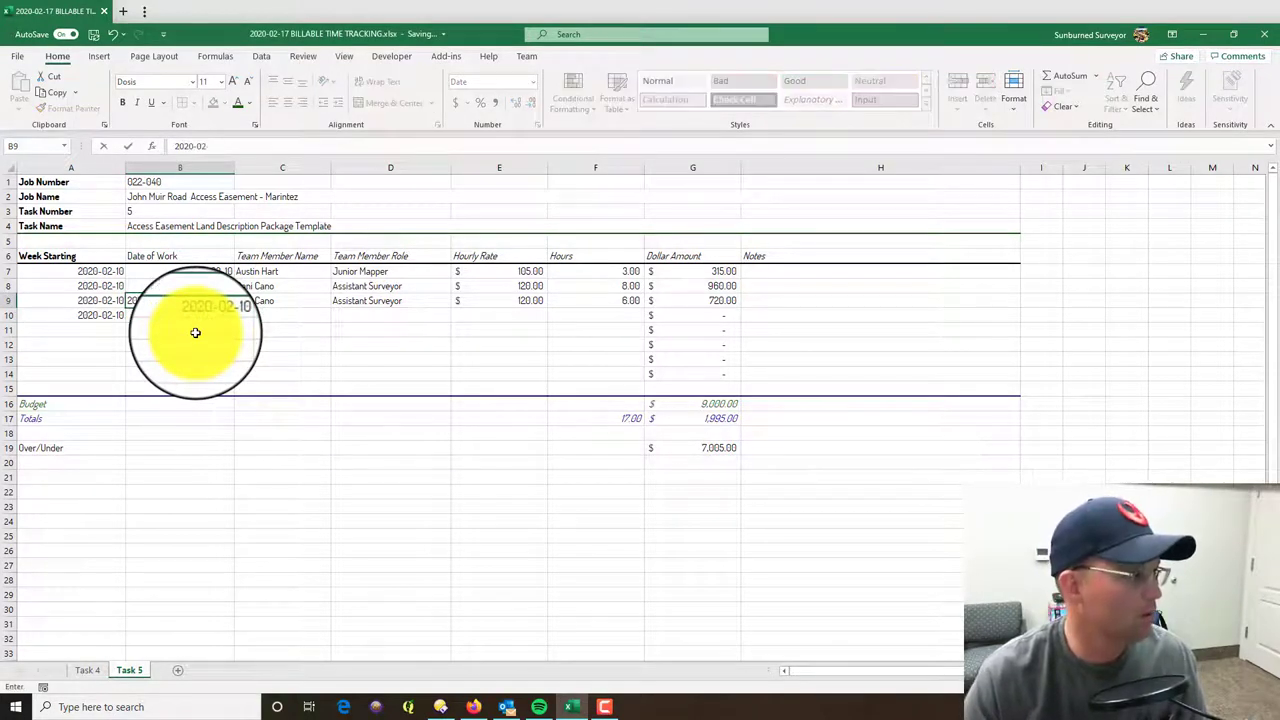
pyautogui.press('Tab')
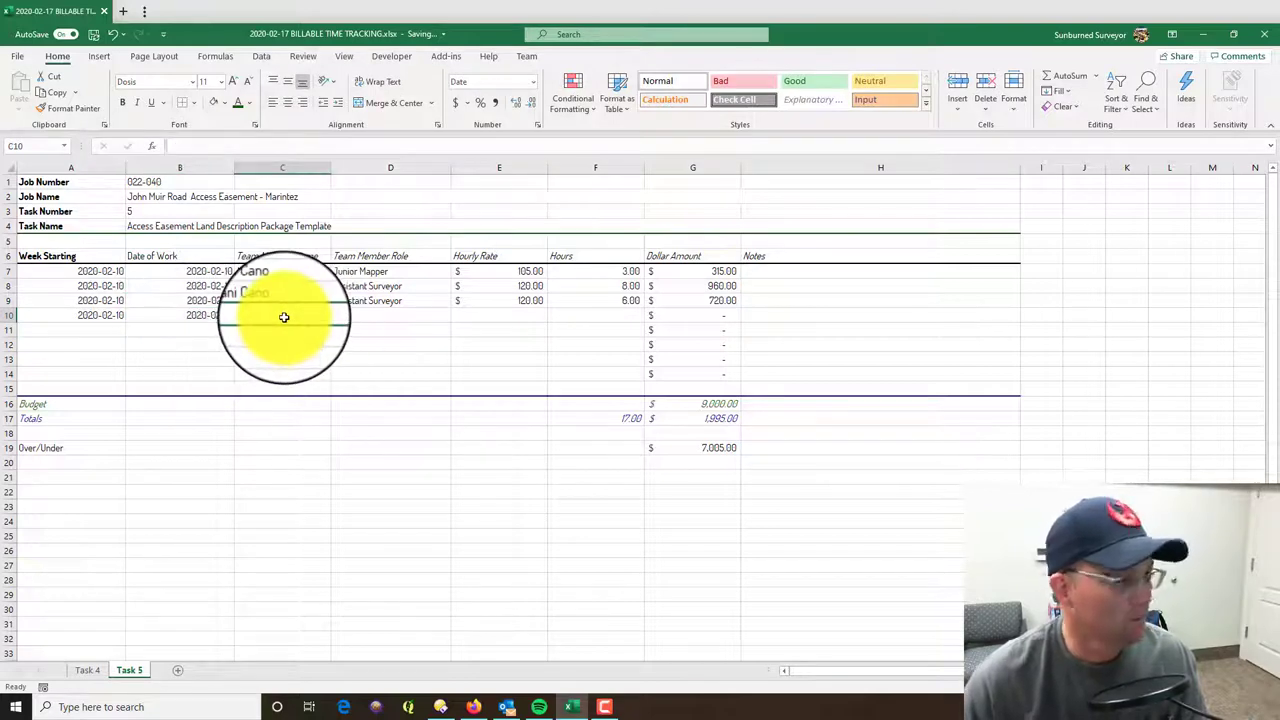
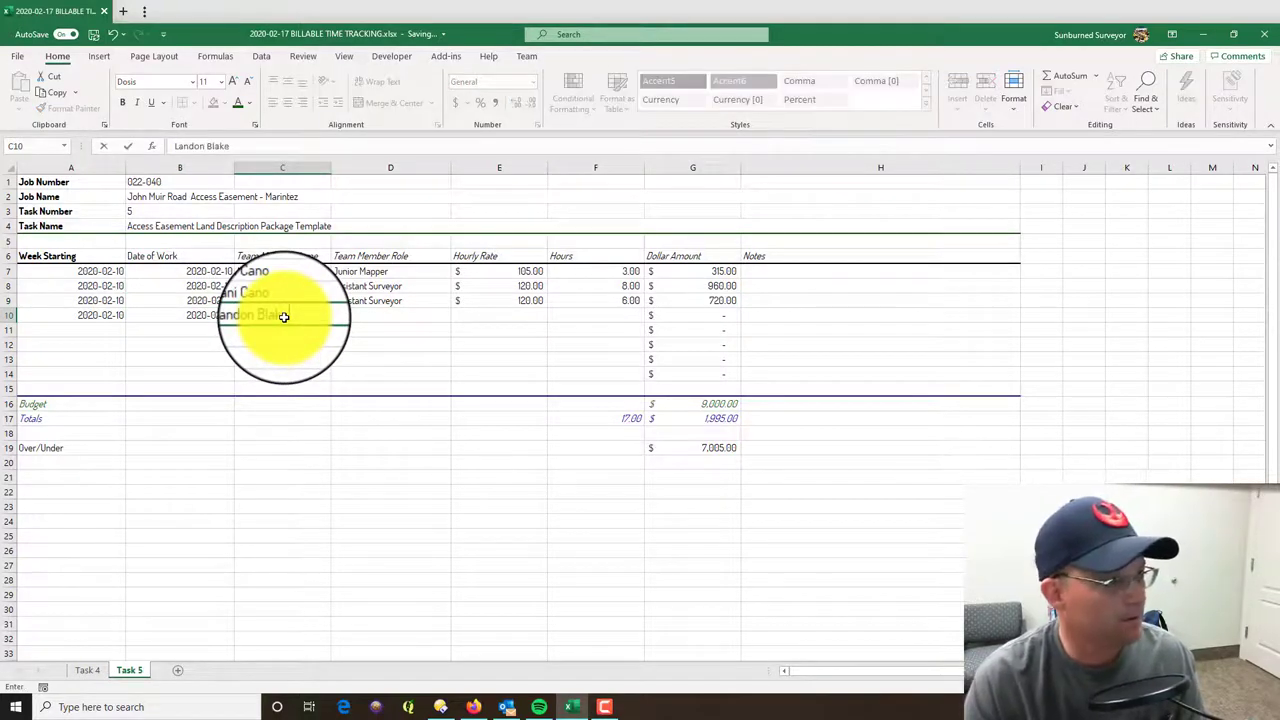
# - Fill row 10 with the team member, Senior Surveyor role, 160 rate and 2 hours
pyautogui.press('Tab')
pyautogui.write('Seni')
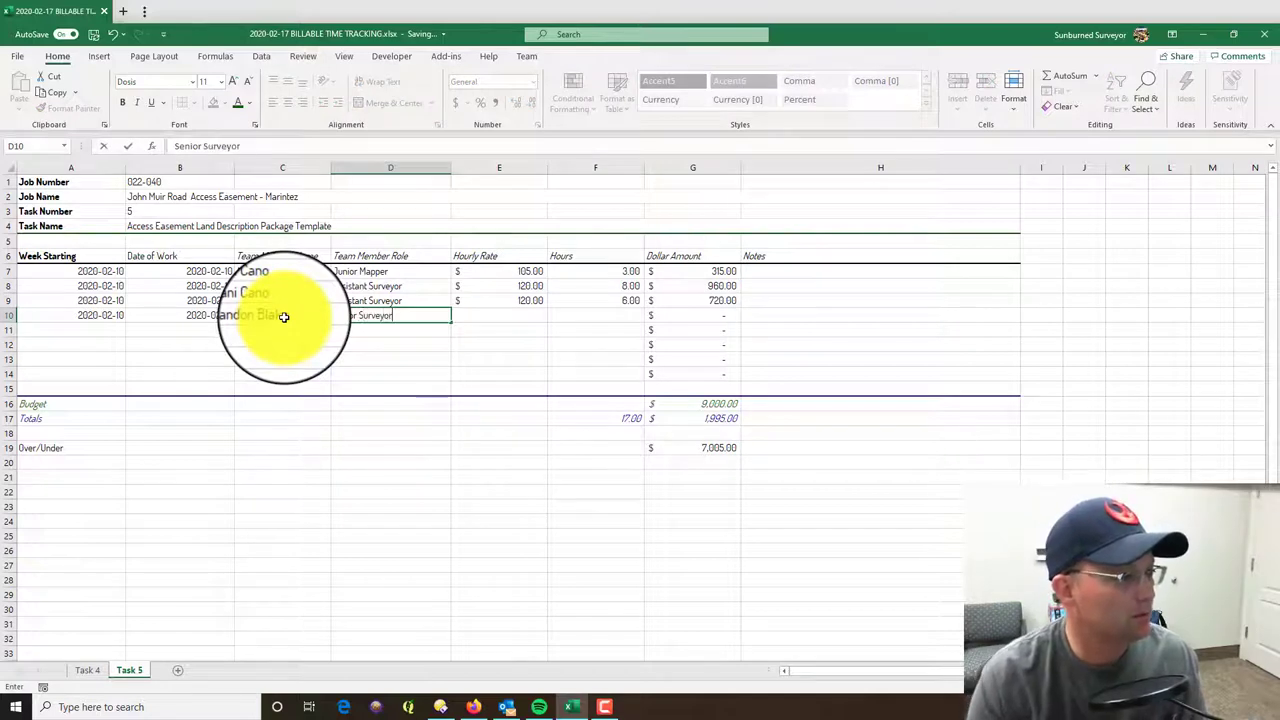
pyautogui.press('Tab')
pyautogui.write('160')
pyautogui.press('Return')
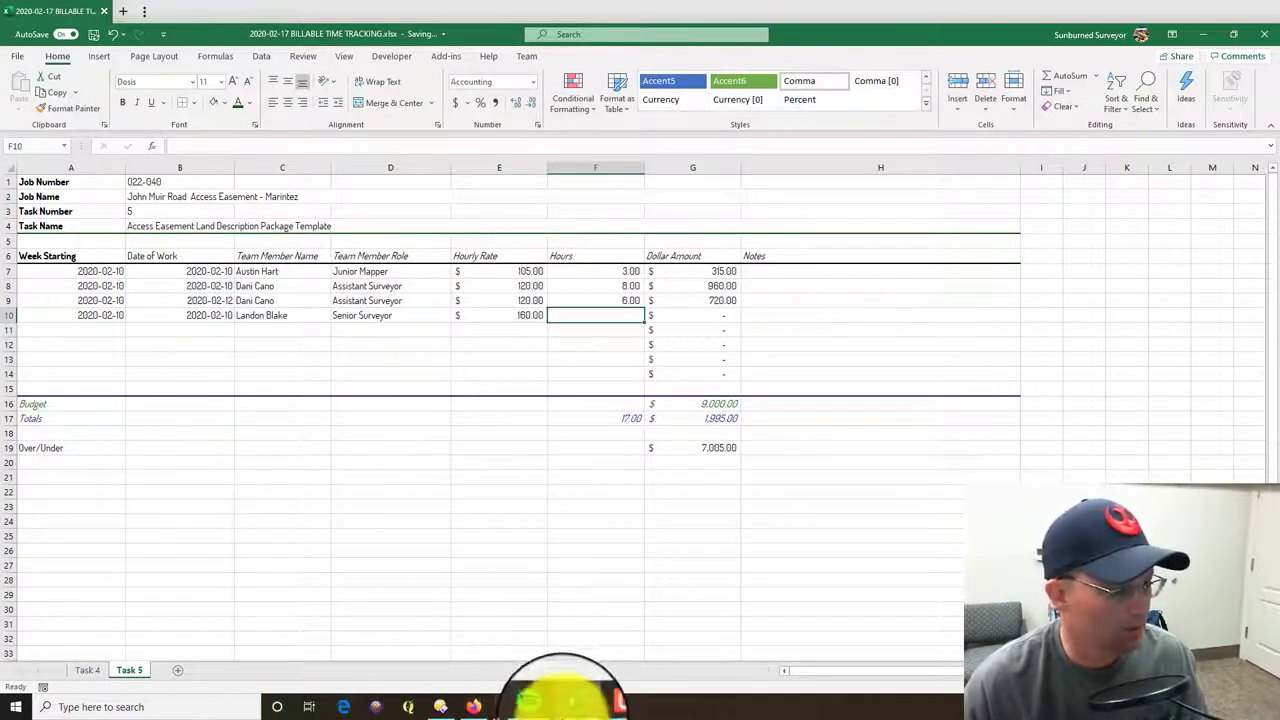
pyautogui.click(472, 707)
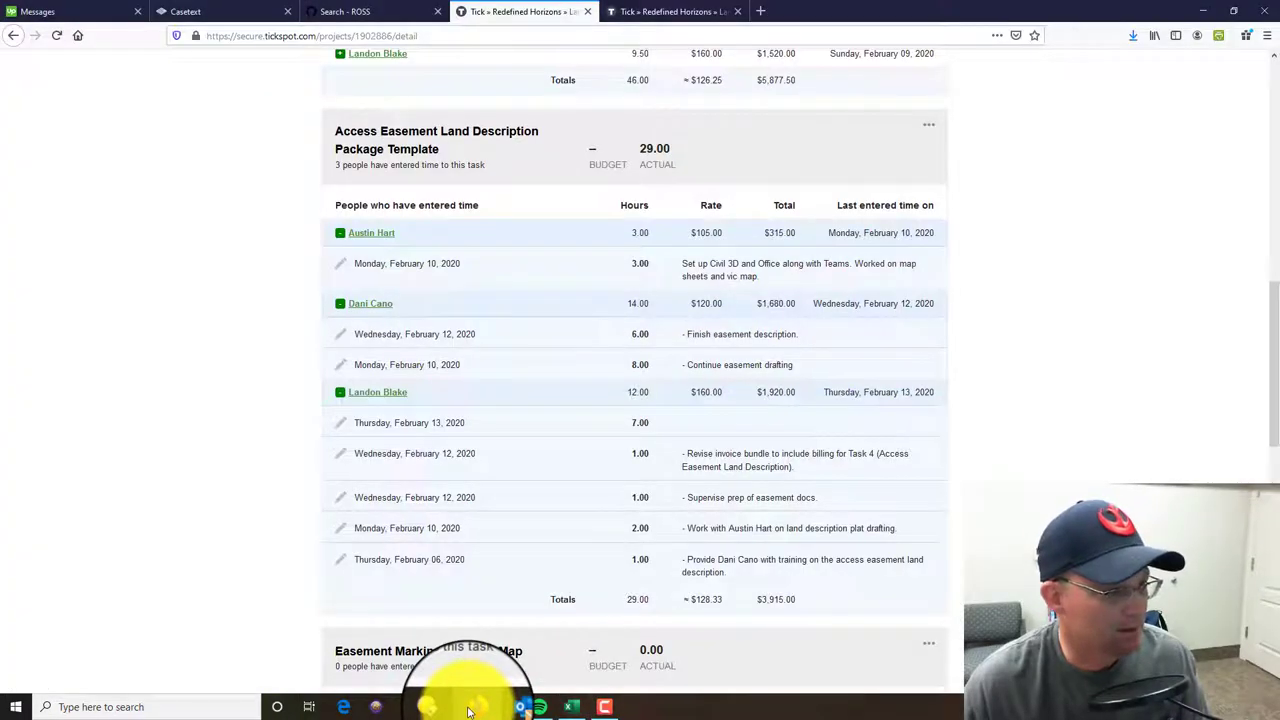
pyautogui.click(472, 707)
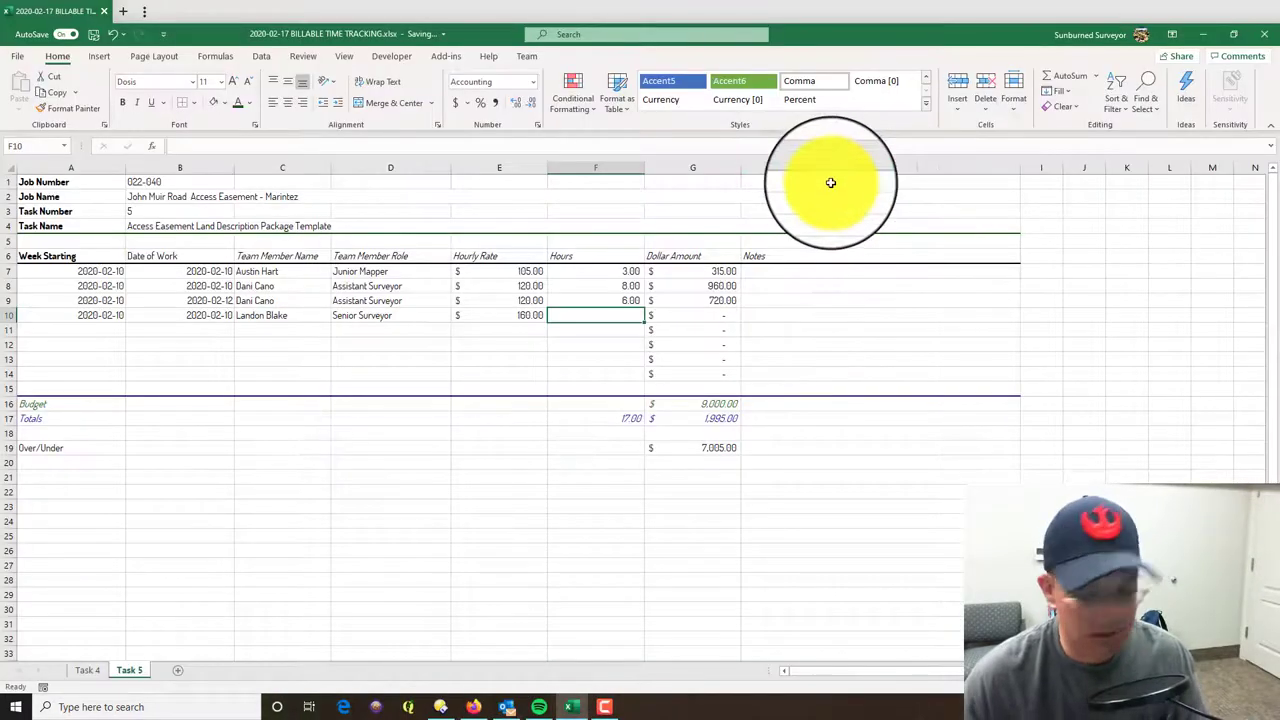
pyautogui.write('2')
pyautogui.press('Return')
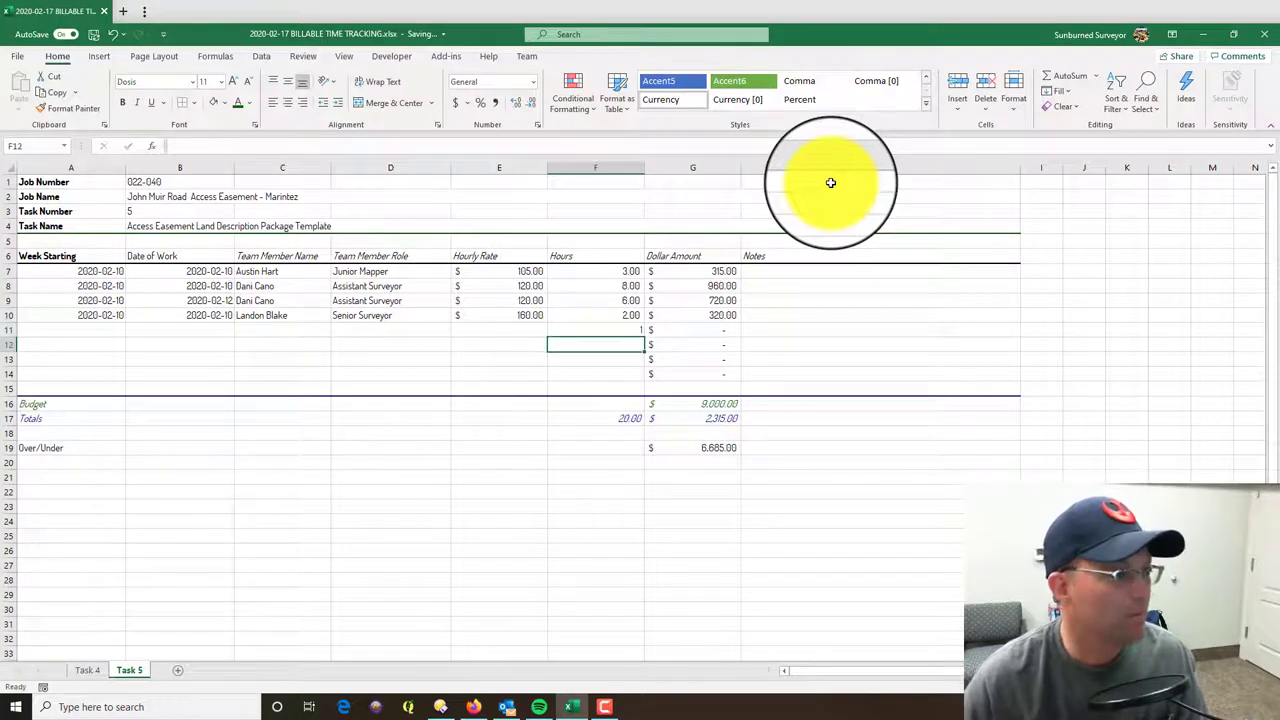
# - Copy row 10's name, role, rate and week date into row 11 and enter work date 2020-02-12
pyautogui.moveTo(318, 314); pyautogui.dragTo(523, 323)
pyautogui.hotkey('ctrl', 'c')
pyautogui.click(253, 329)
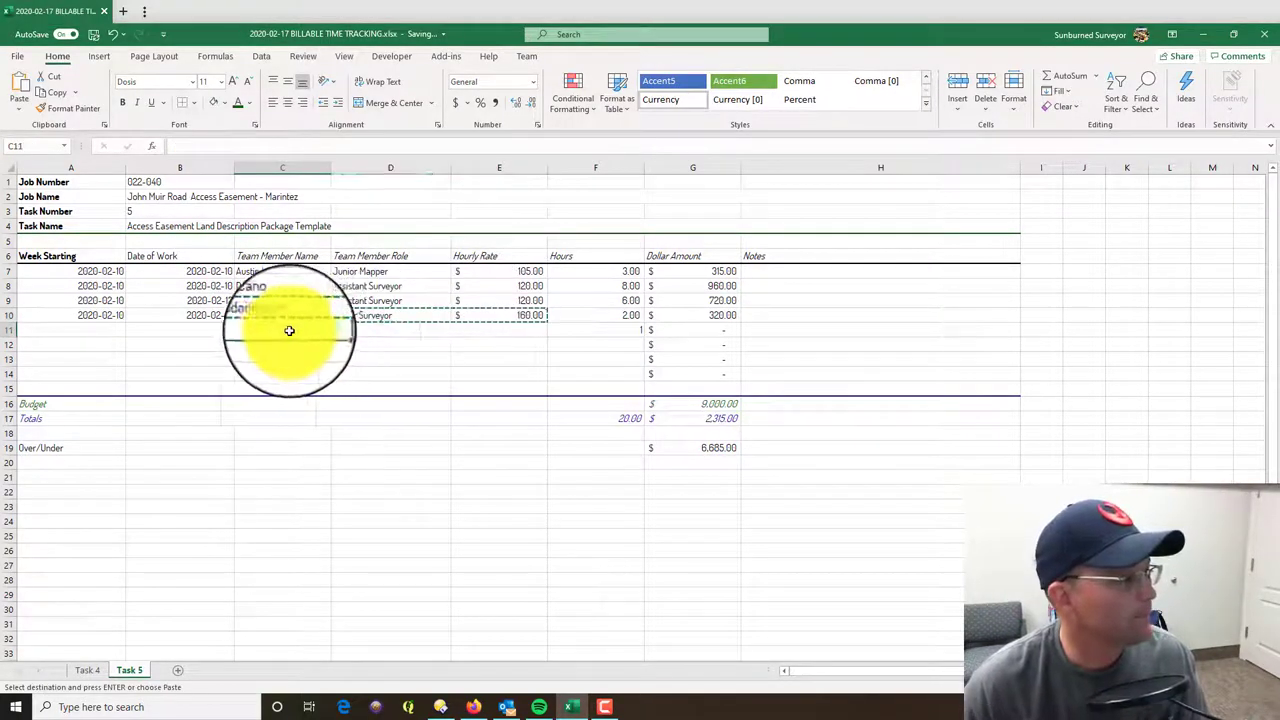
pyautogui.hotkey('ctrl', 'v')
pyautogui.click(94, 315)
pyautogui.hotkey('ctrl', 'c')
pyautogui.click(108, 326)
pyautogui.hotkey('ctrl', 'v')
pyautogui.click(168, 329)
pyautogui.write('2020-')
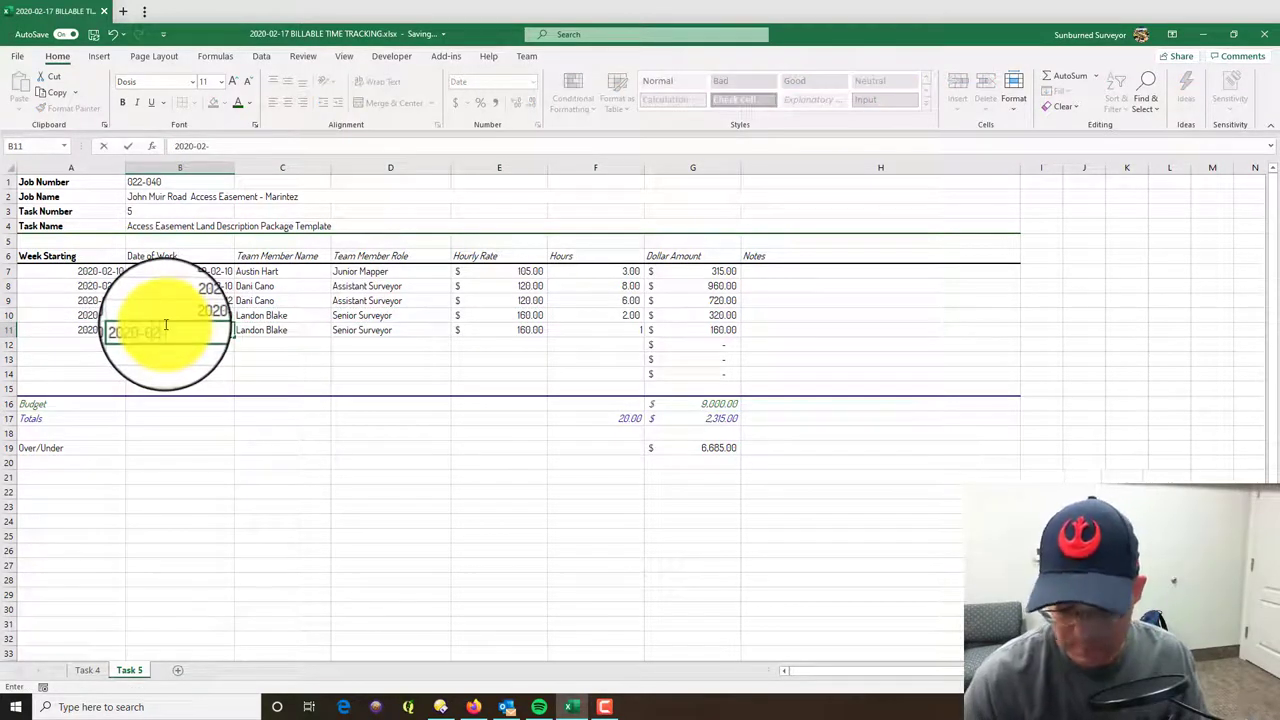
pyautogui.press('Return')
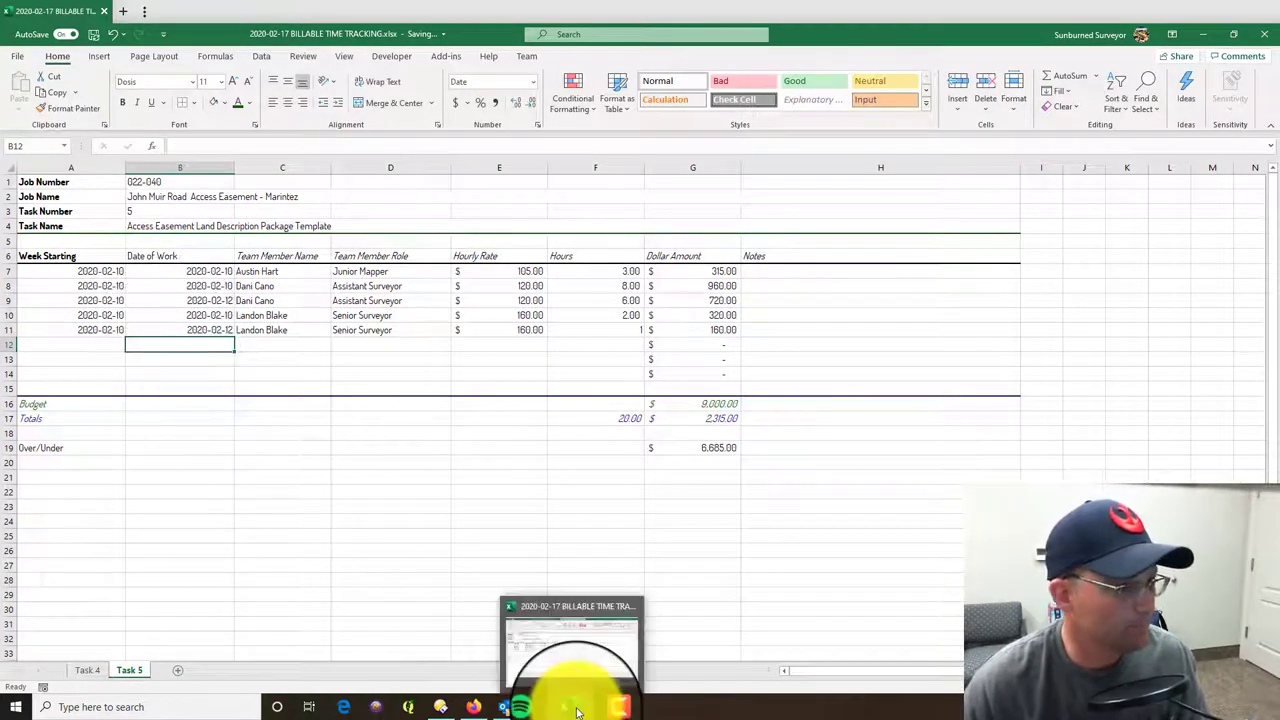
# - Show the hours in cells F11 through F14 with two decimal places
pyautogui.click(599, 328)
pyautogui.moveTo(599, 328); pyautogui.dragTo(599, 373)
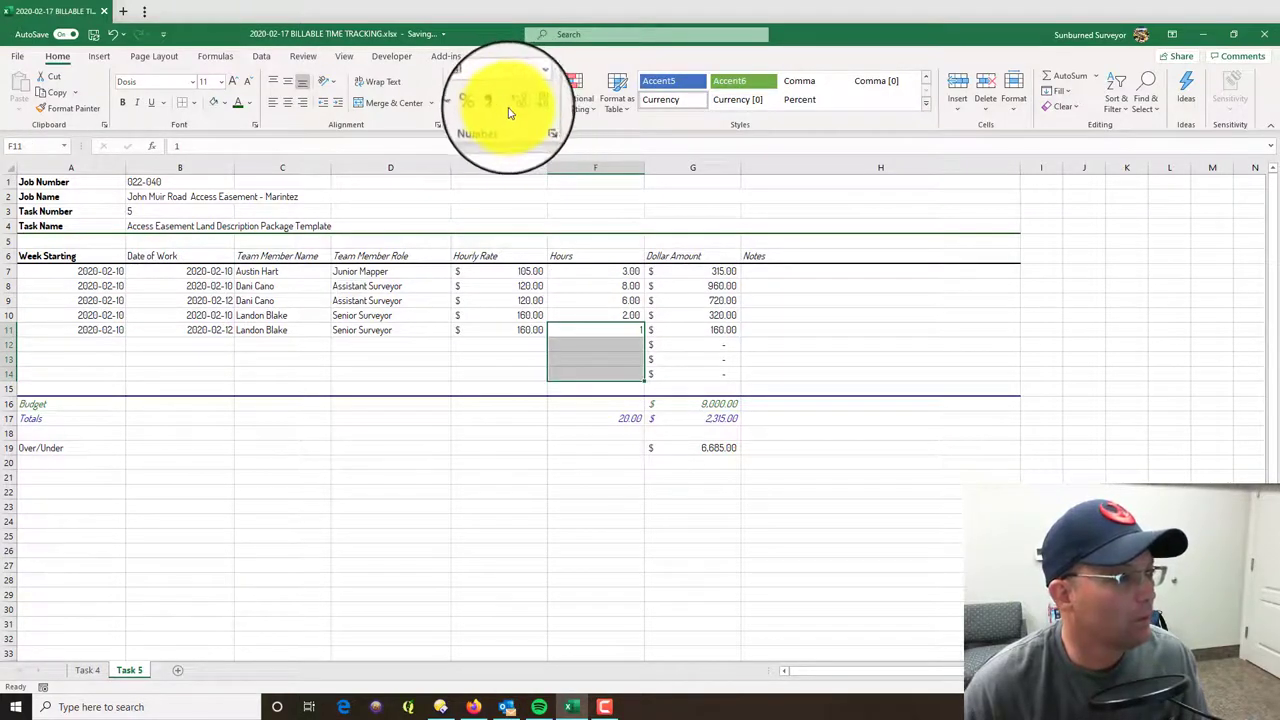
pyautogui.click(510, 106)
pyautogui.click(850, 536)
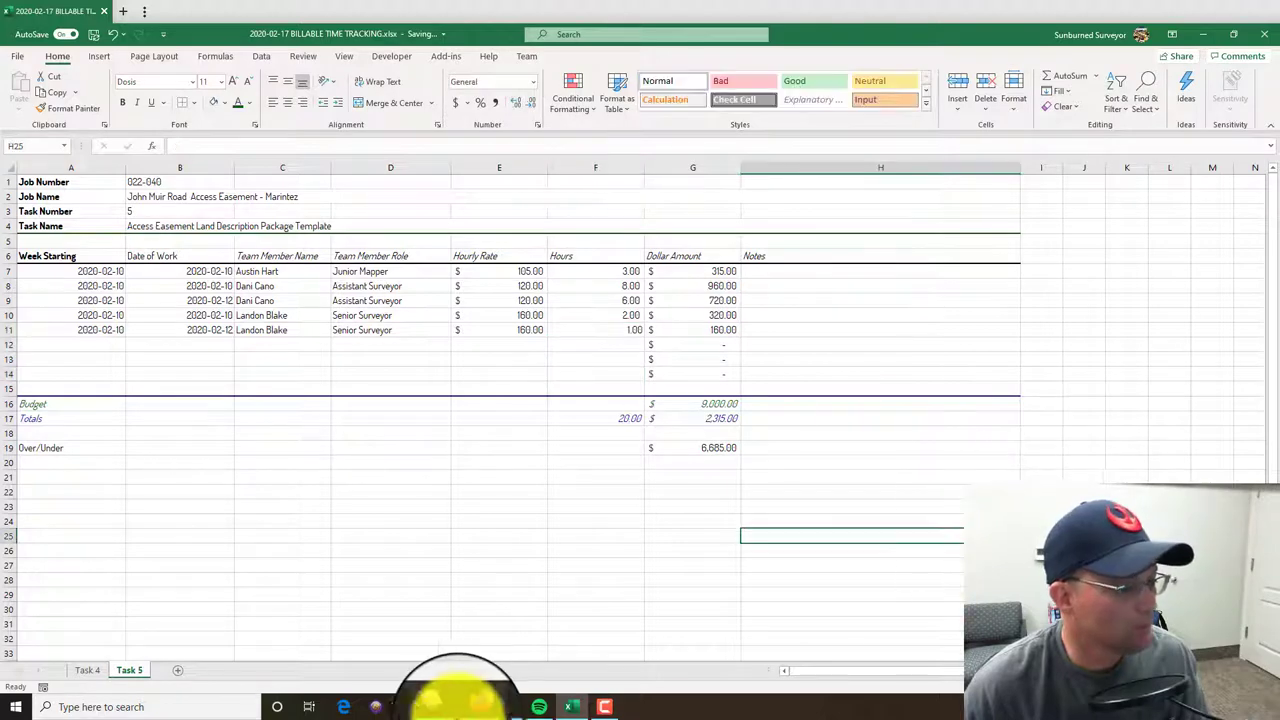
# - Copy F10's number format onto hours cells F7:F14 with Format Painter
pyautogui.click(592, 314)
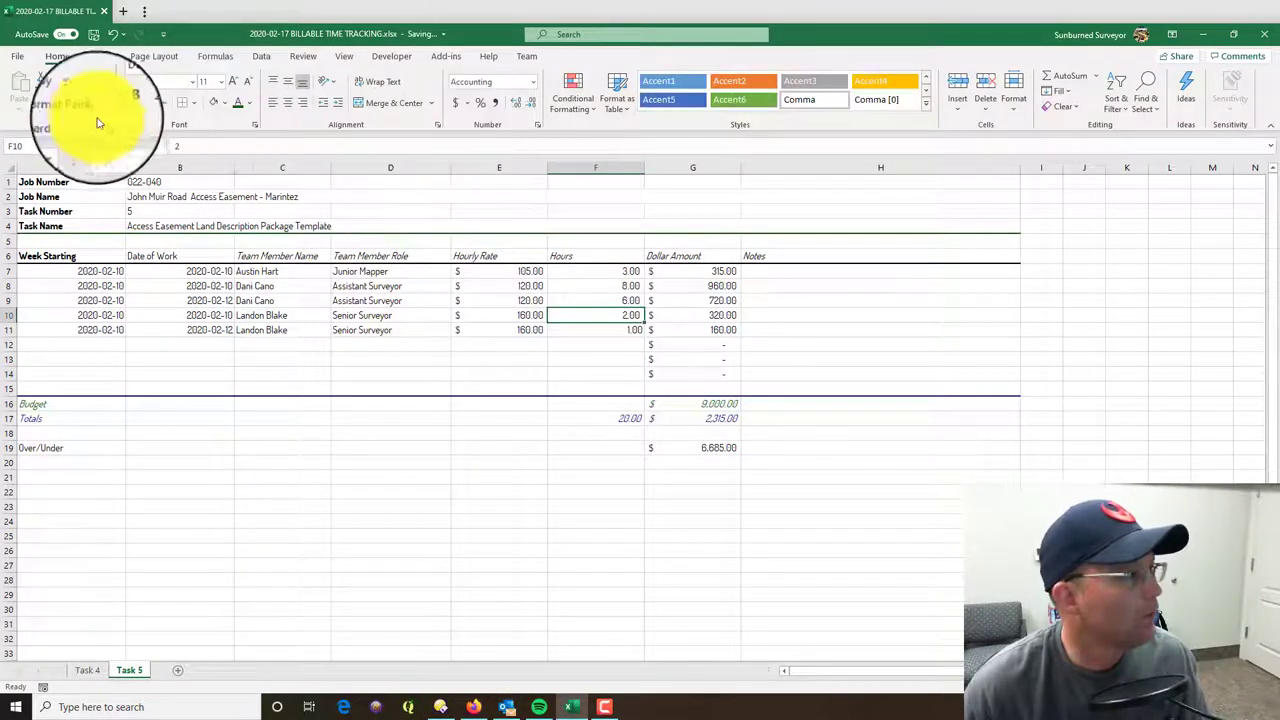
pyautogui.click(67, 108)
pyautogui.moveTo(603, 271); pyautogui.dragTo(614, 374)
pyautogui.click(840, 633)
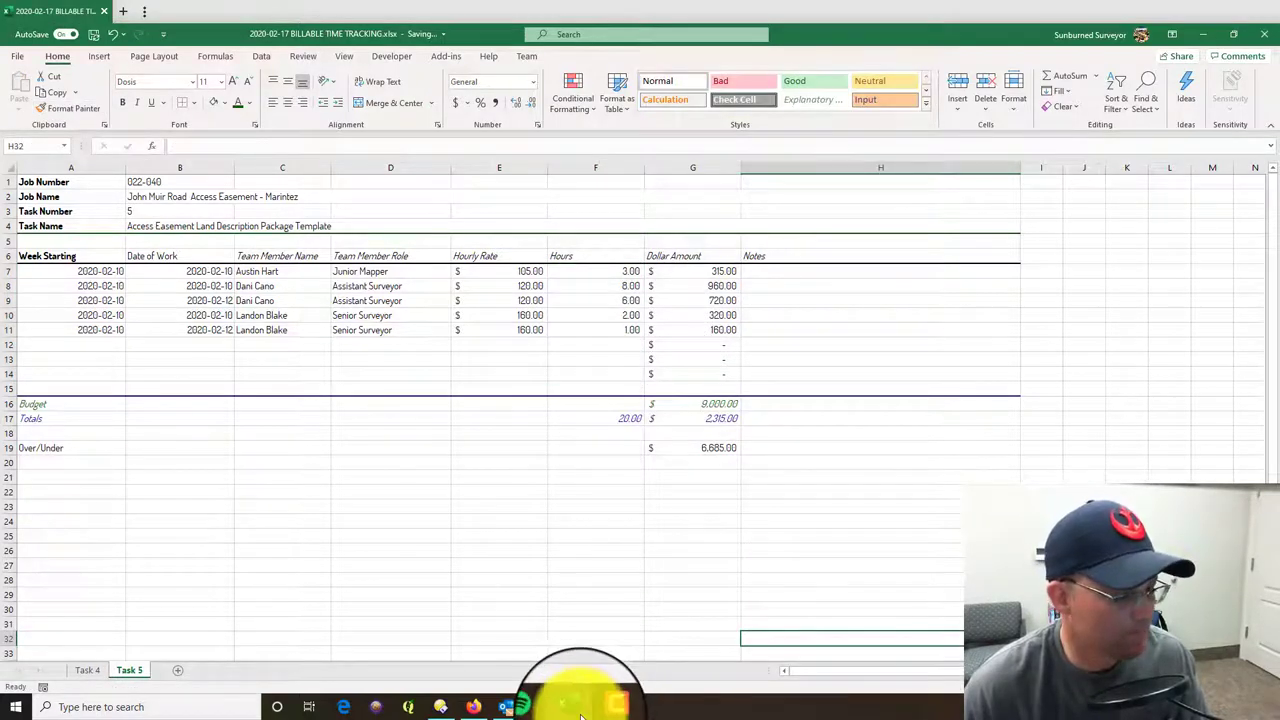
# - Switch to Tick to view the Access Easement task's entries, including the 7.00-hour February 13 entry
pyautogui.click(473, 706)
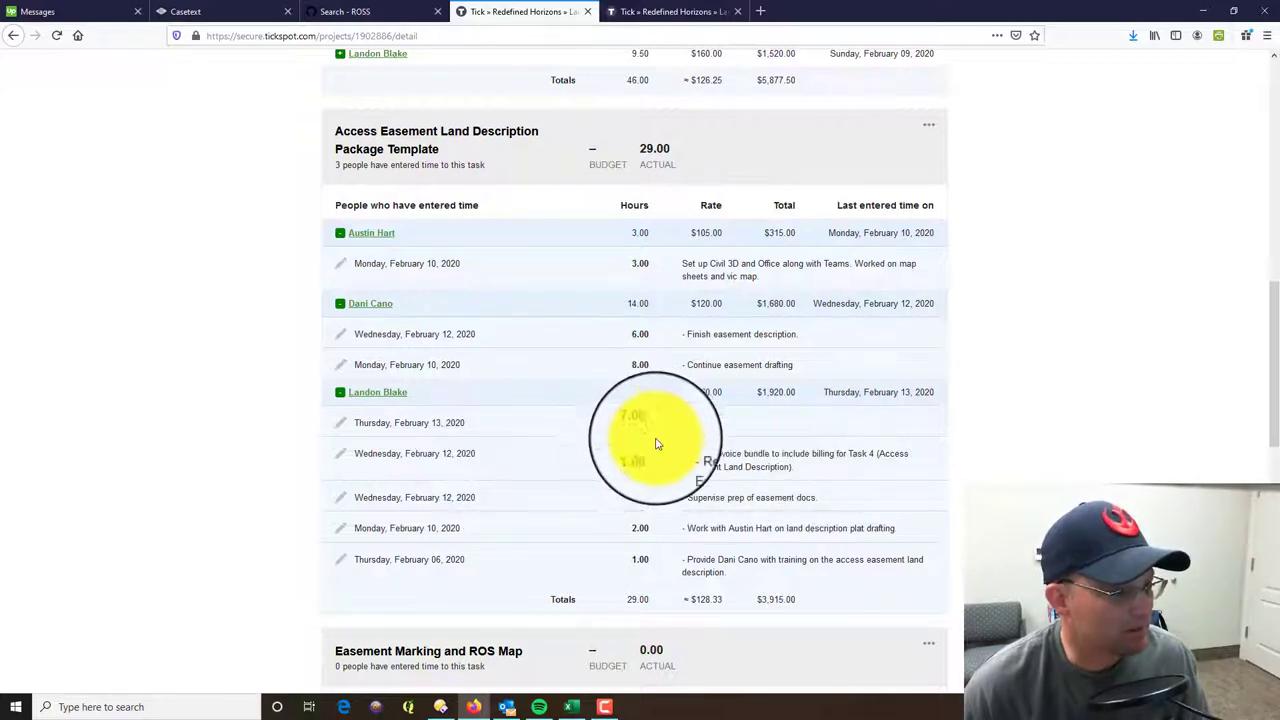
# - Change F11's hours to 2 and enter 7 hours in F12
pyautogui.click(560, 707)
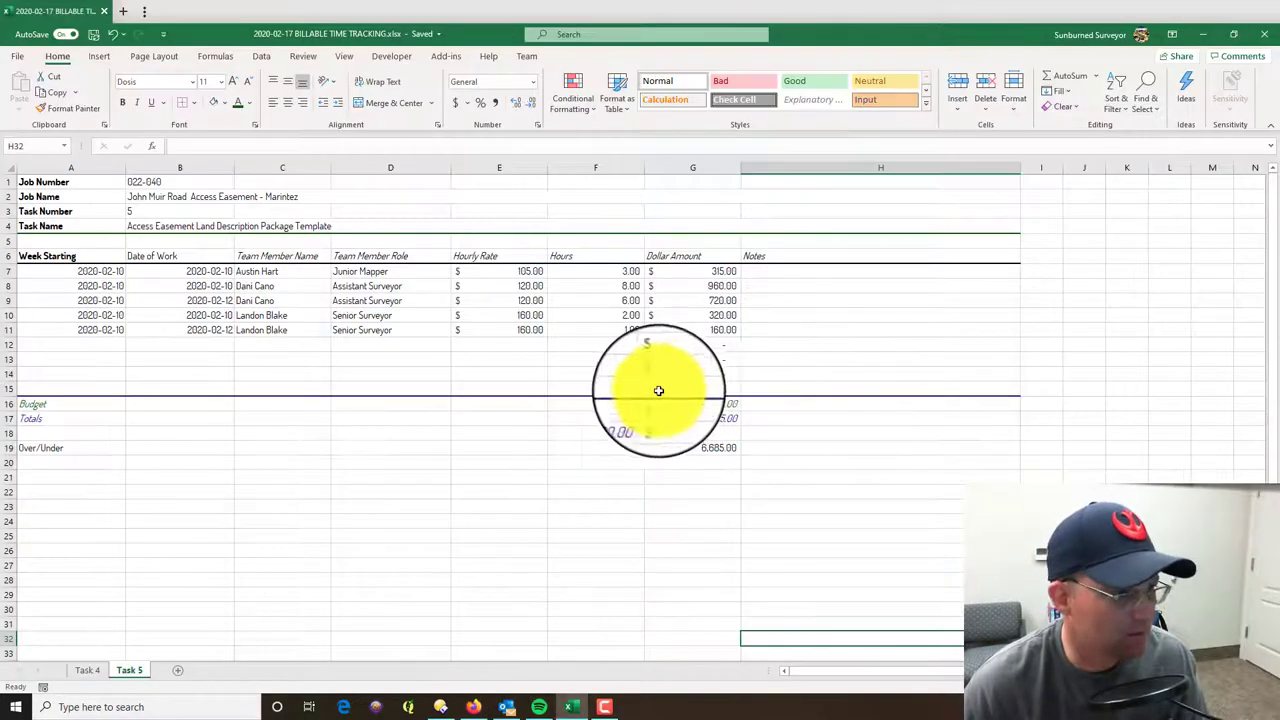
pyautogui.click(604, 329)
pyautogui.write('2')
pyautogui.press('Return')
pyautogui.write('7')
pyautogui.press('Return')
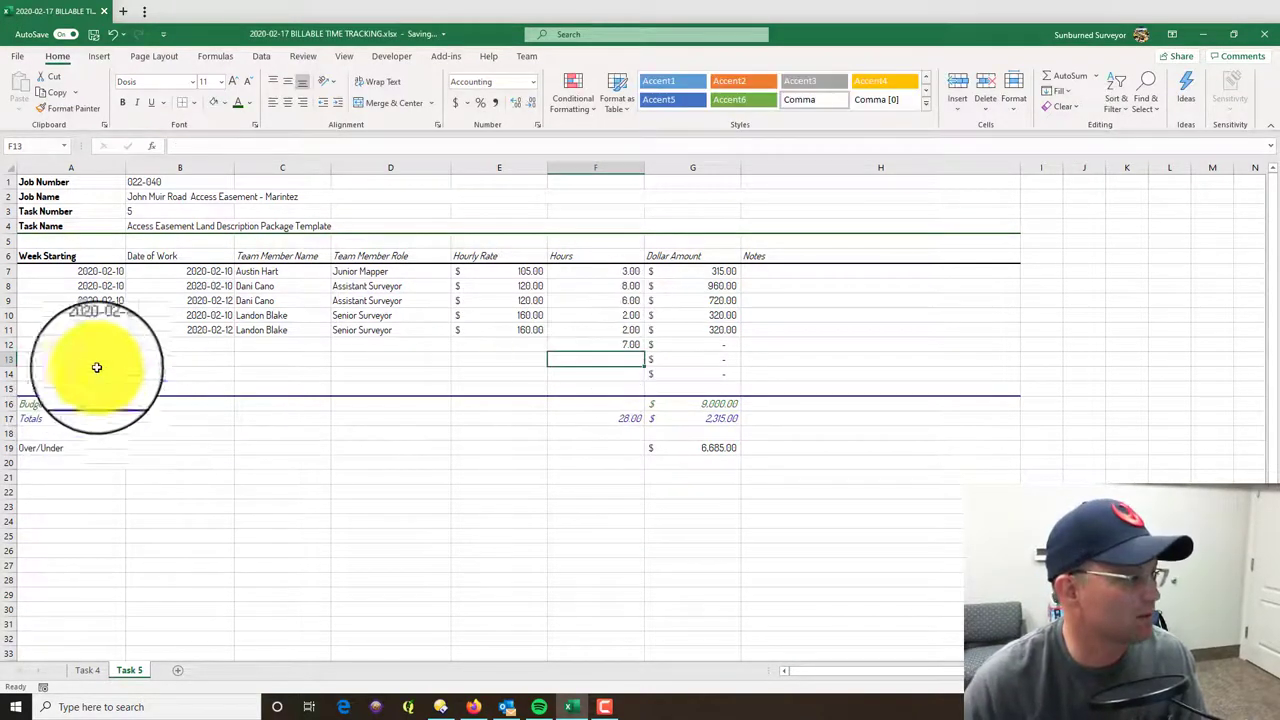
# - Enter the 2020-02-13 work date in B12 and copy A11's week-starting date into A12
pyautogui.click(156, 343)
pyautogui.write('2020-02-13')
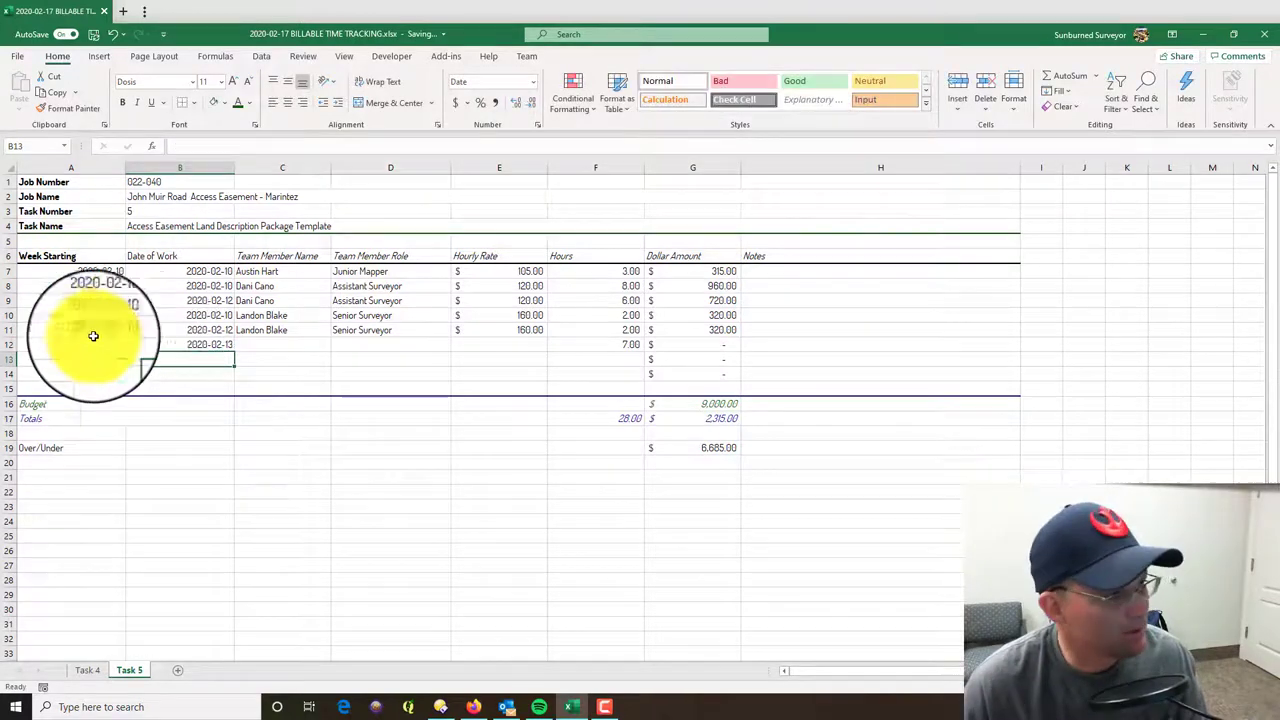
pyautogui.click(80, 333)
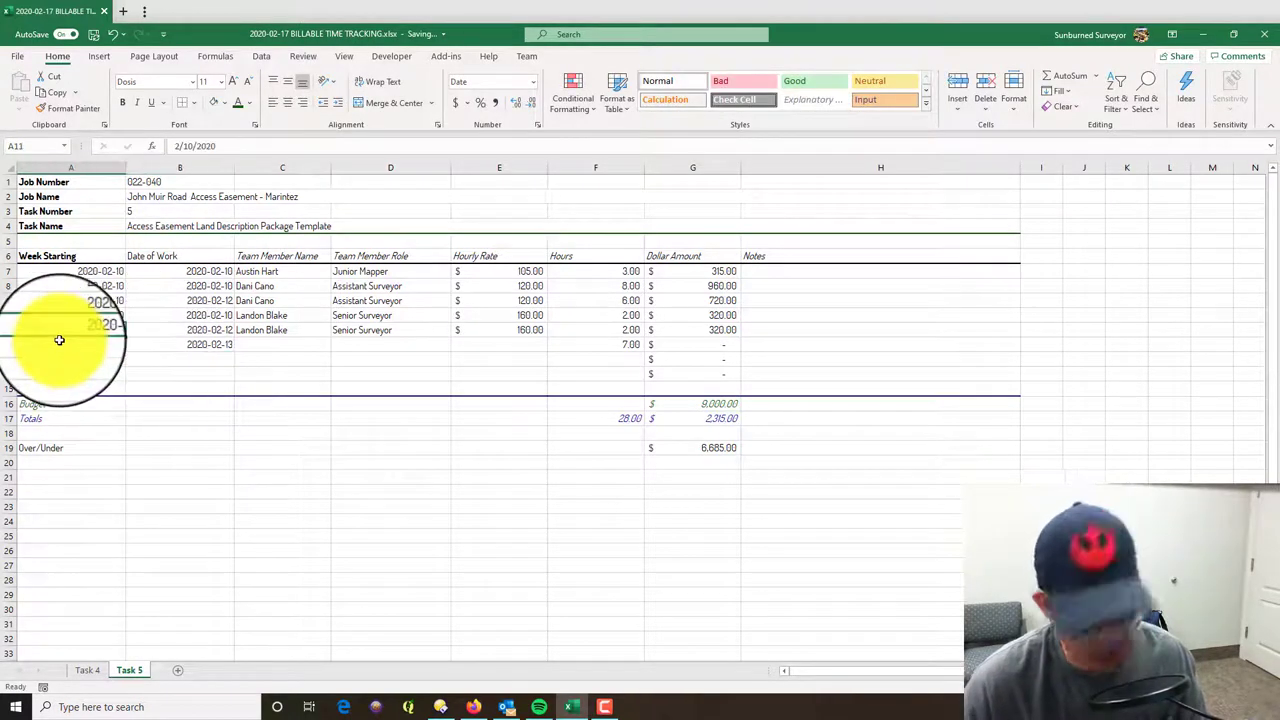
pyautogui.hotkey('ctrl', 'c')
pyautogui.click(62, 345)
pyautogui.hotkey('ctrl', 'v')
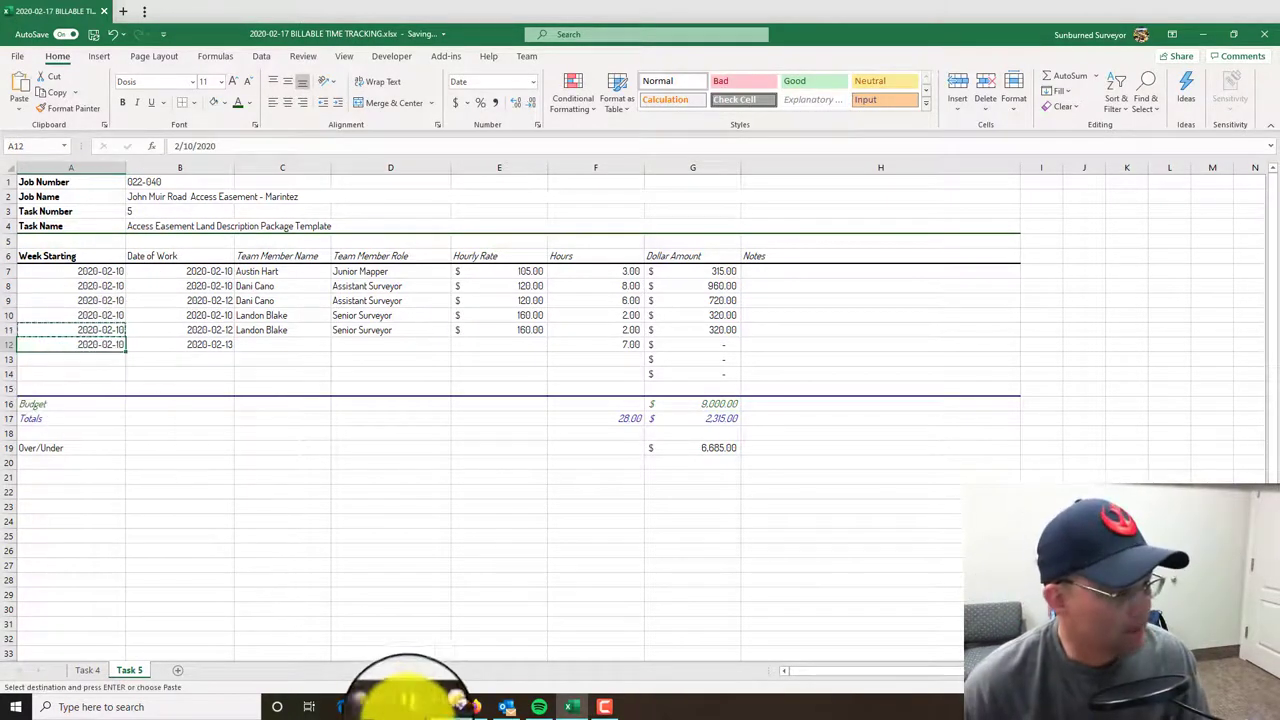
# - Copy row 11's name, Senior Surveyor role and 160.00 rate into C12:E12
pyautogui.click(473, 707)
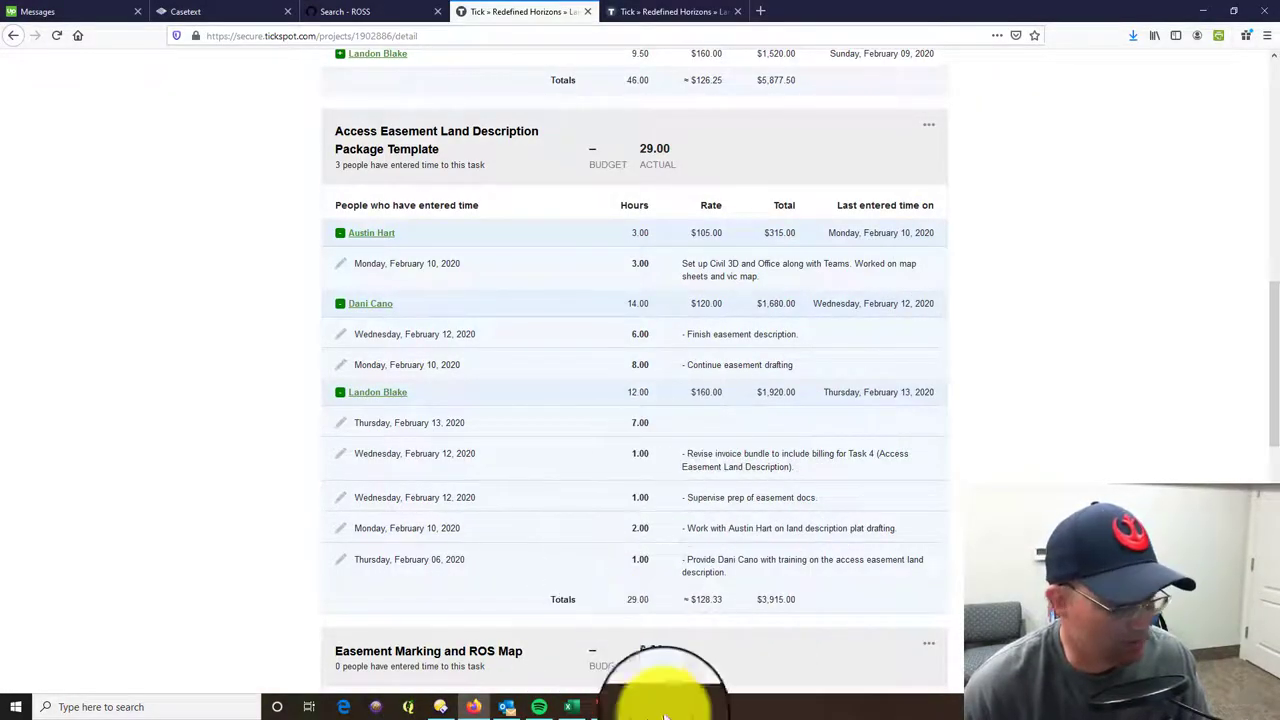
pyautogui.click(586, 710)
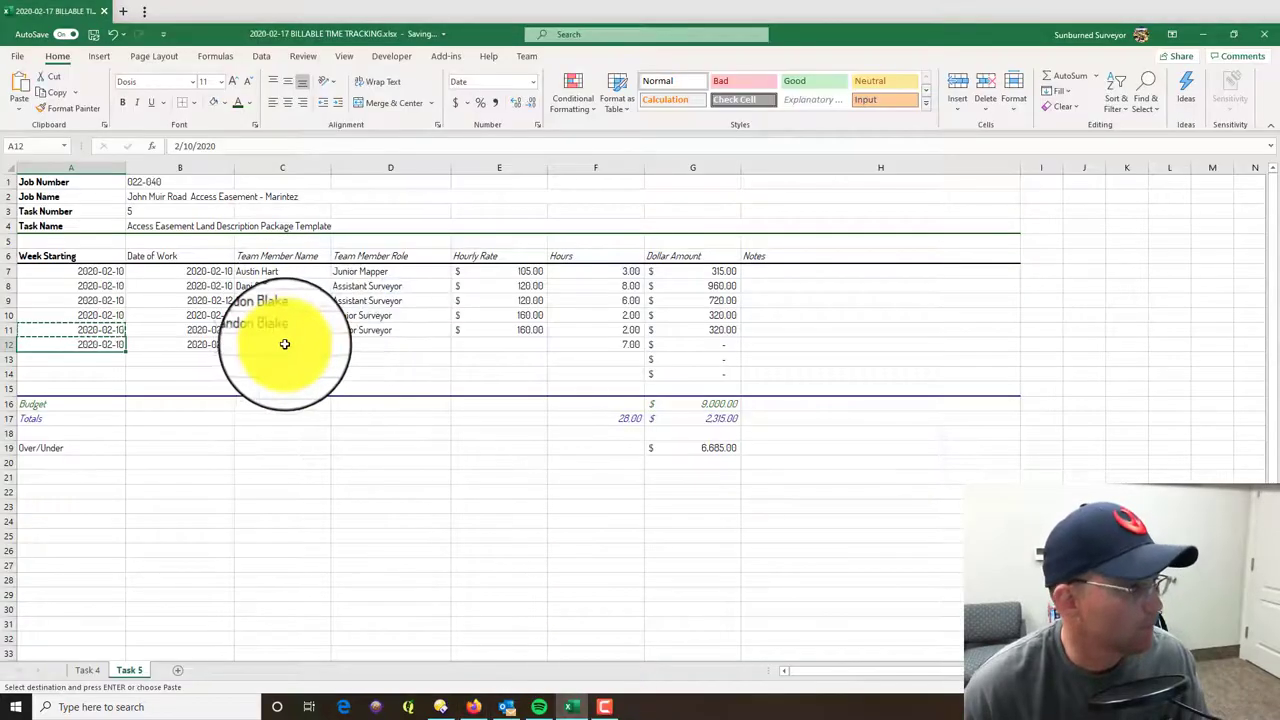
pyautogui.moveTo(282, 330); pyautogui.dragTo(494, 330)
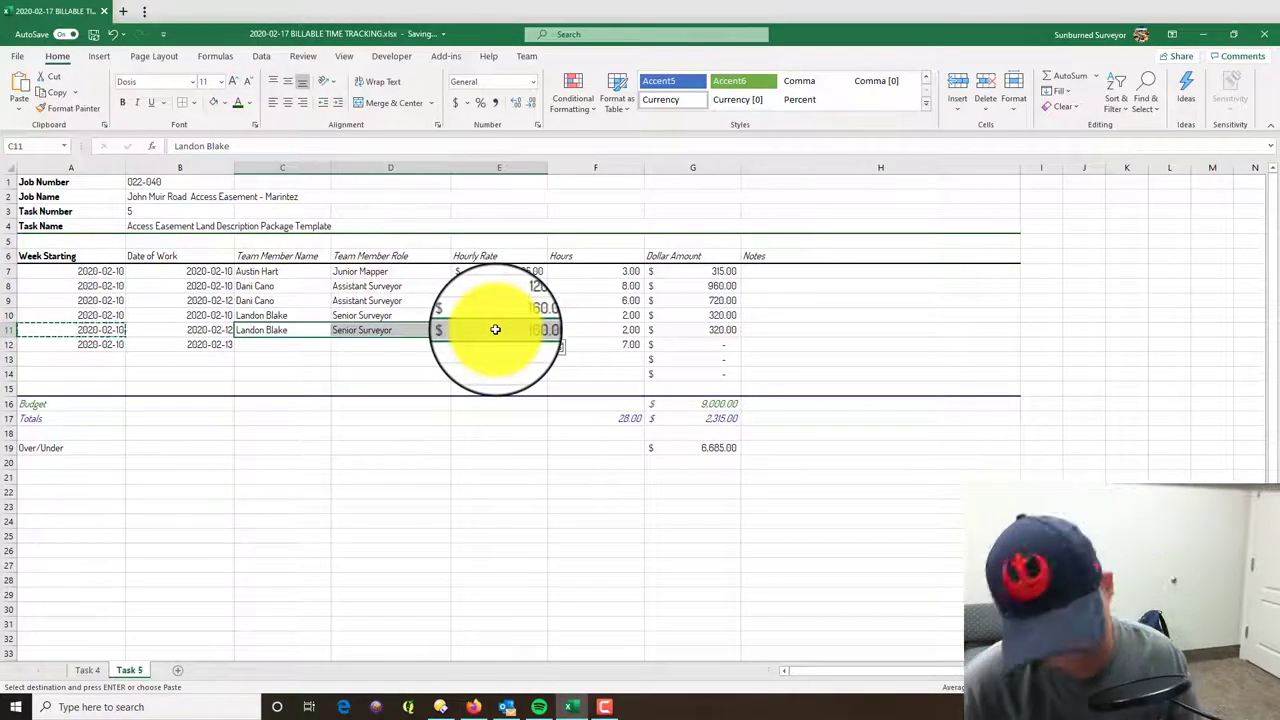
pyautogui.hotkey('ctrl', 'c')
pyautogui.click(320, 345)
pyautogui.hotkey('ctrl', 'v')
pyautogui.click(766, 537)
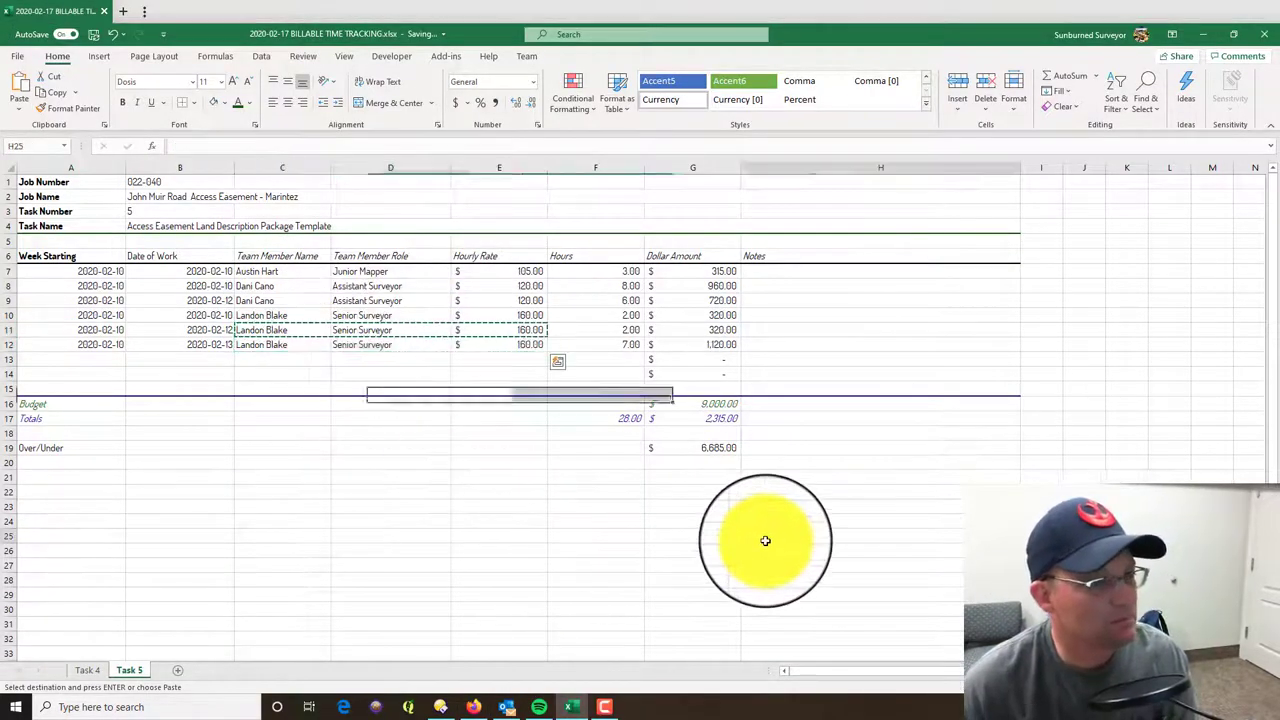
pyautogui.press('Escape')
pyautogui.click(700, 359)
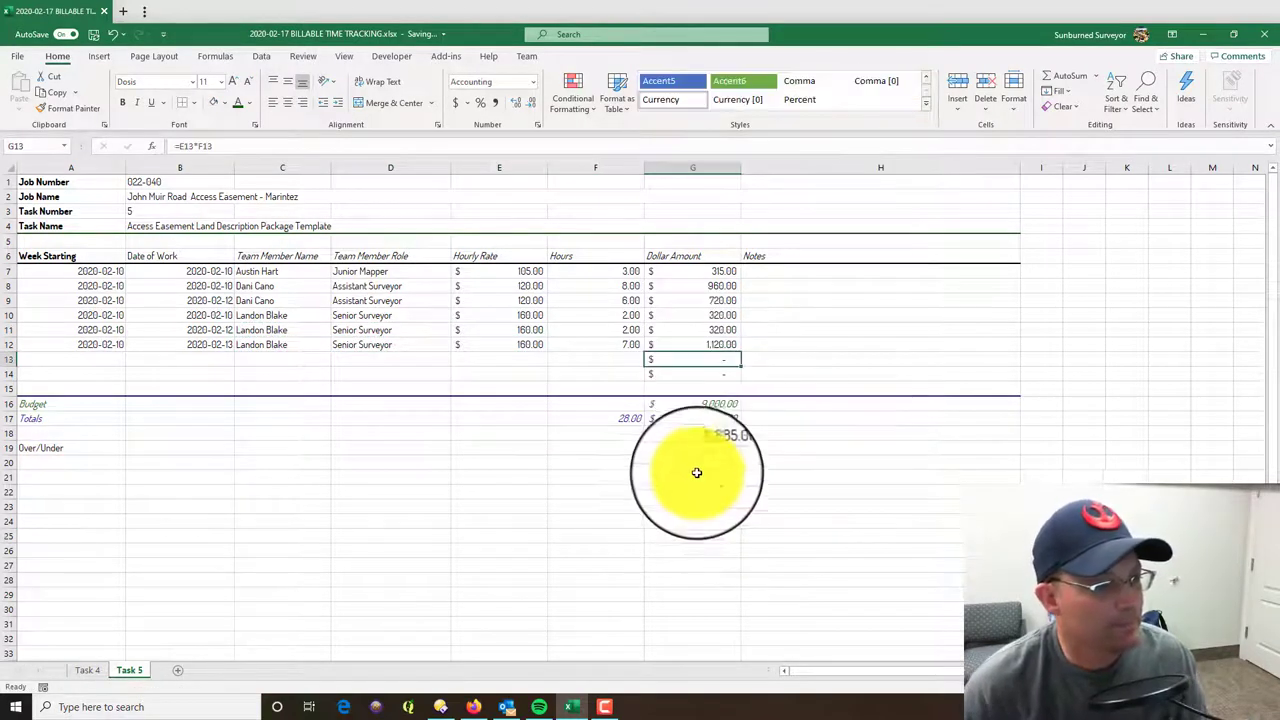
# - Correct G17's formula to =SUM(G7:G15), making the dollar total 3,755.00
pyautogui.click(700, 419)
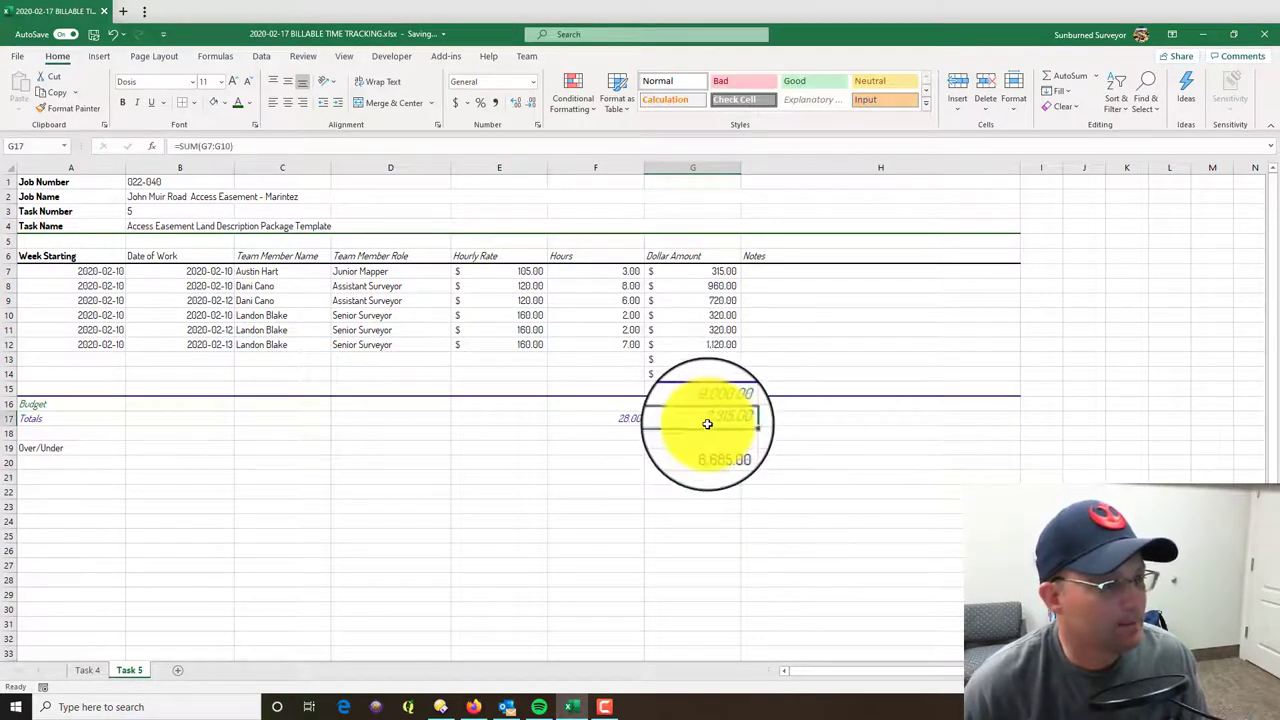
pyautogui.click(407, 147)
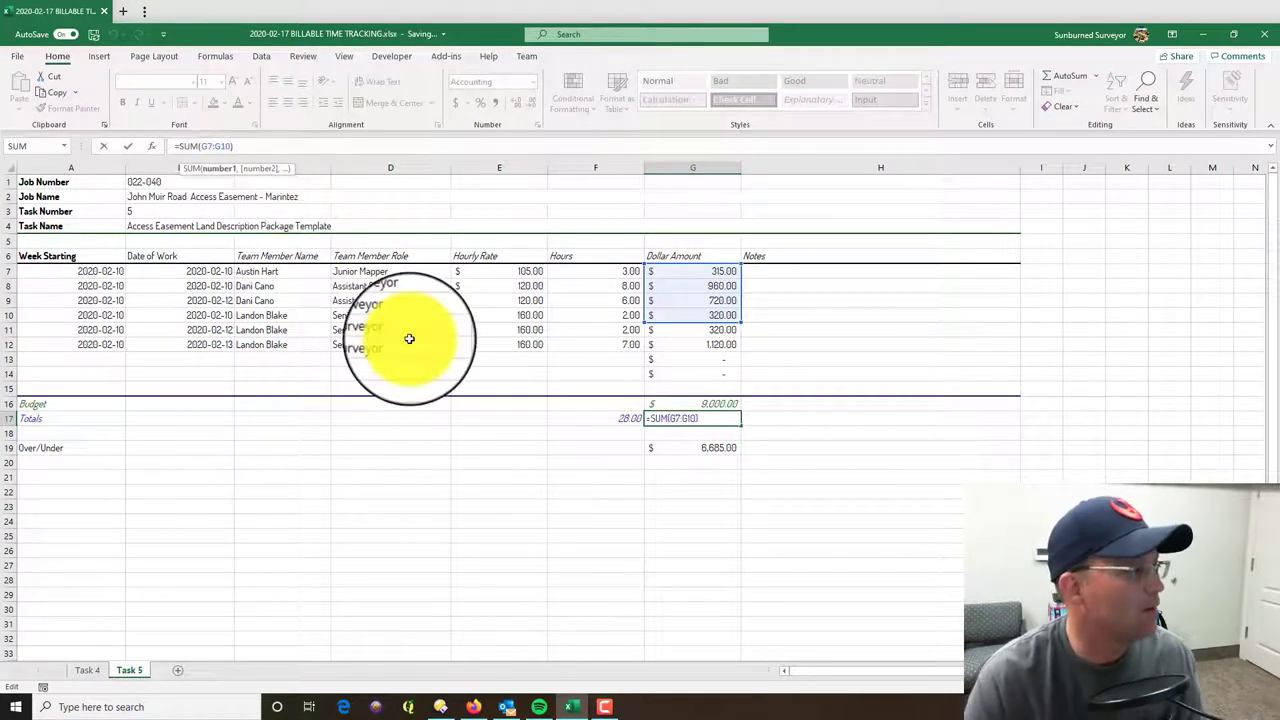
pyautogui.press('BackSpace')
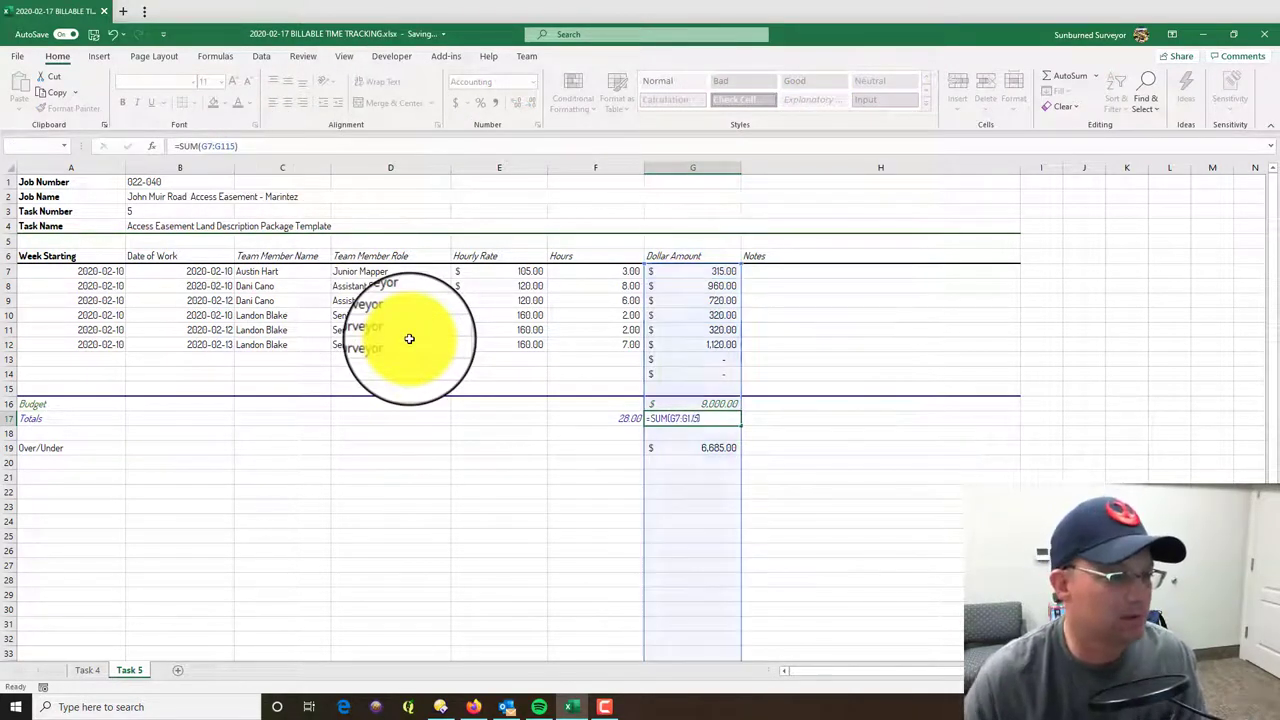
pyautogui.press('Return')
pyautogui.press('Return')
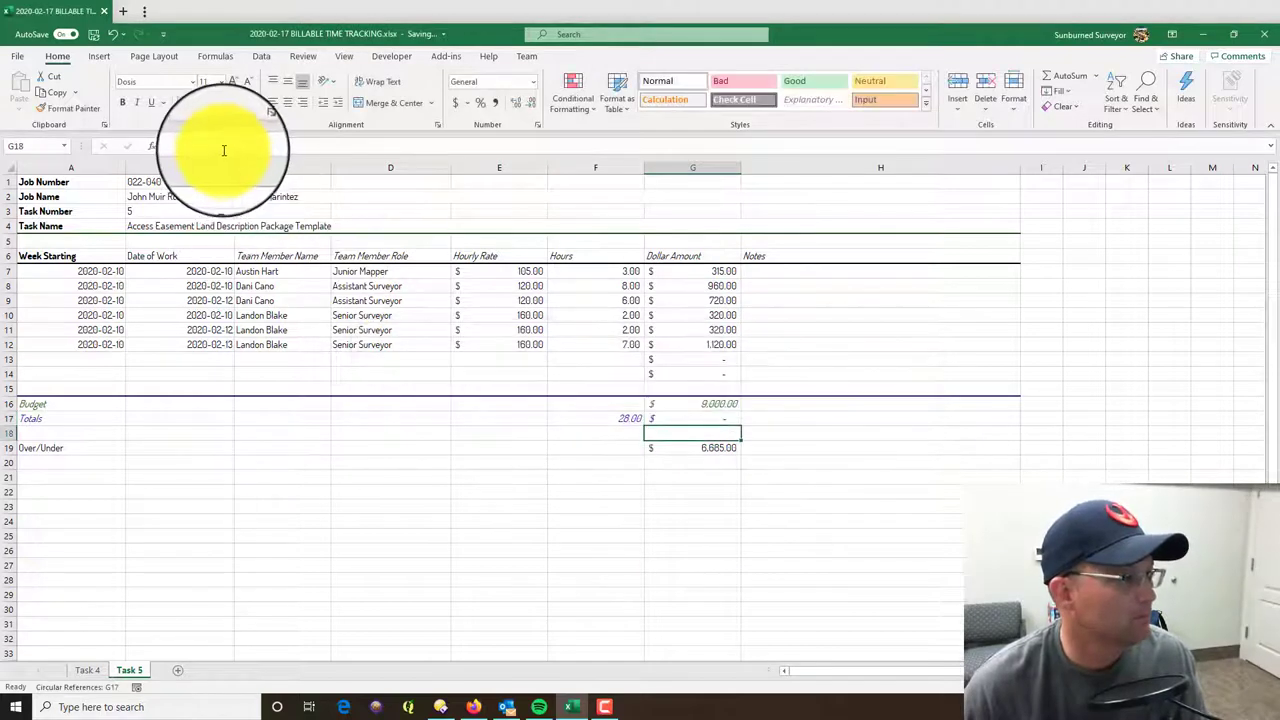
pyautogui.click(715, 423)
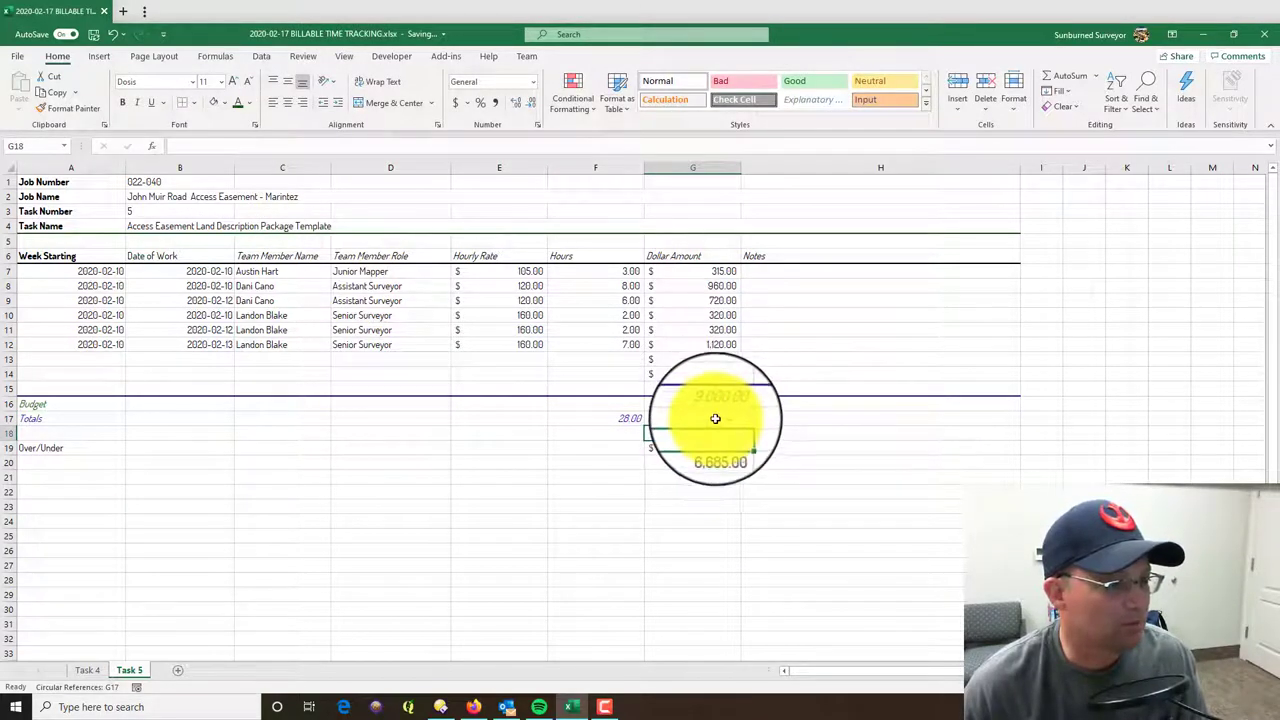
pyautogui.click(224, 150)
pyautogui.press('BackSpace')
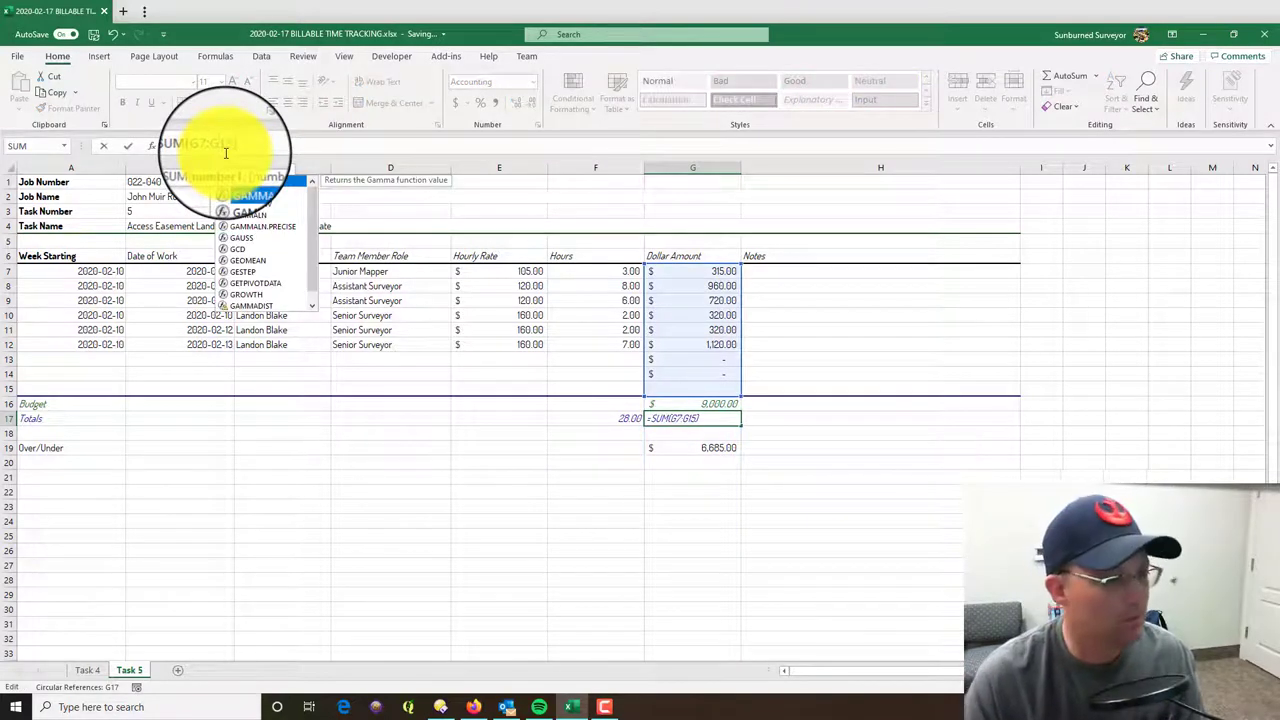
pyautogui.press('Return')
pyautogui.click(724, 578)
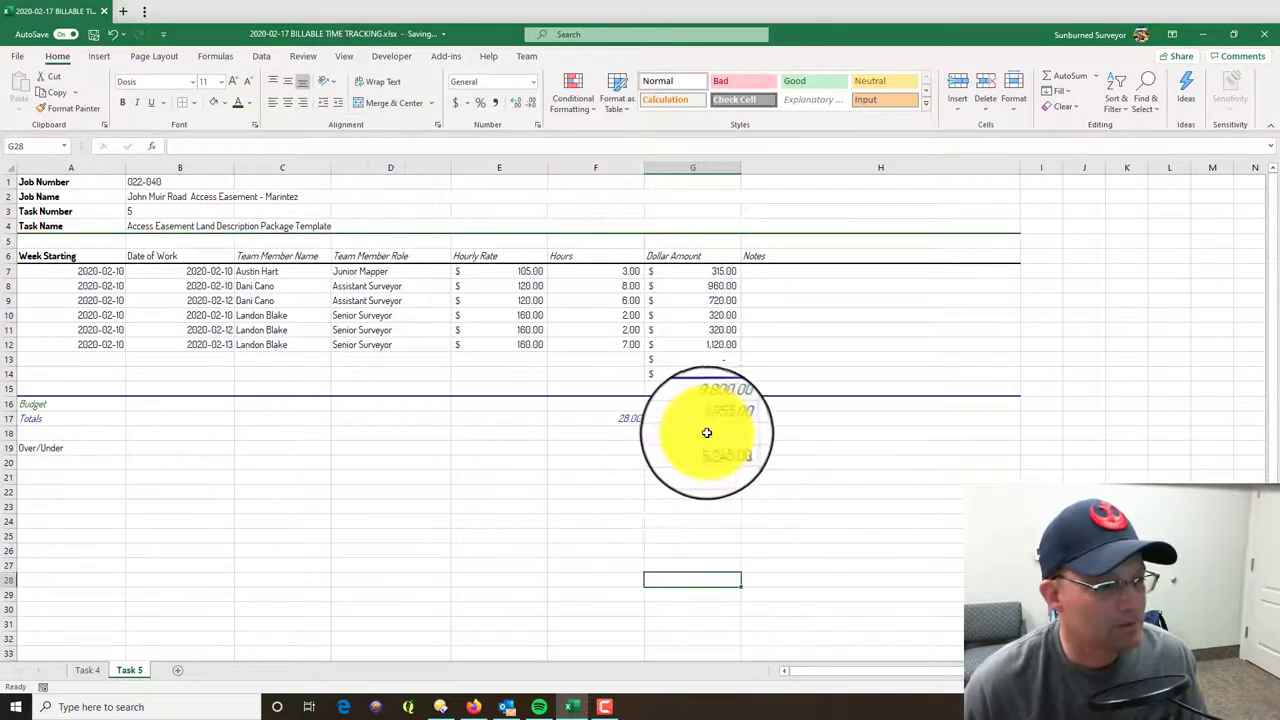
pyautogui.click(703, 447)
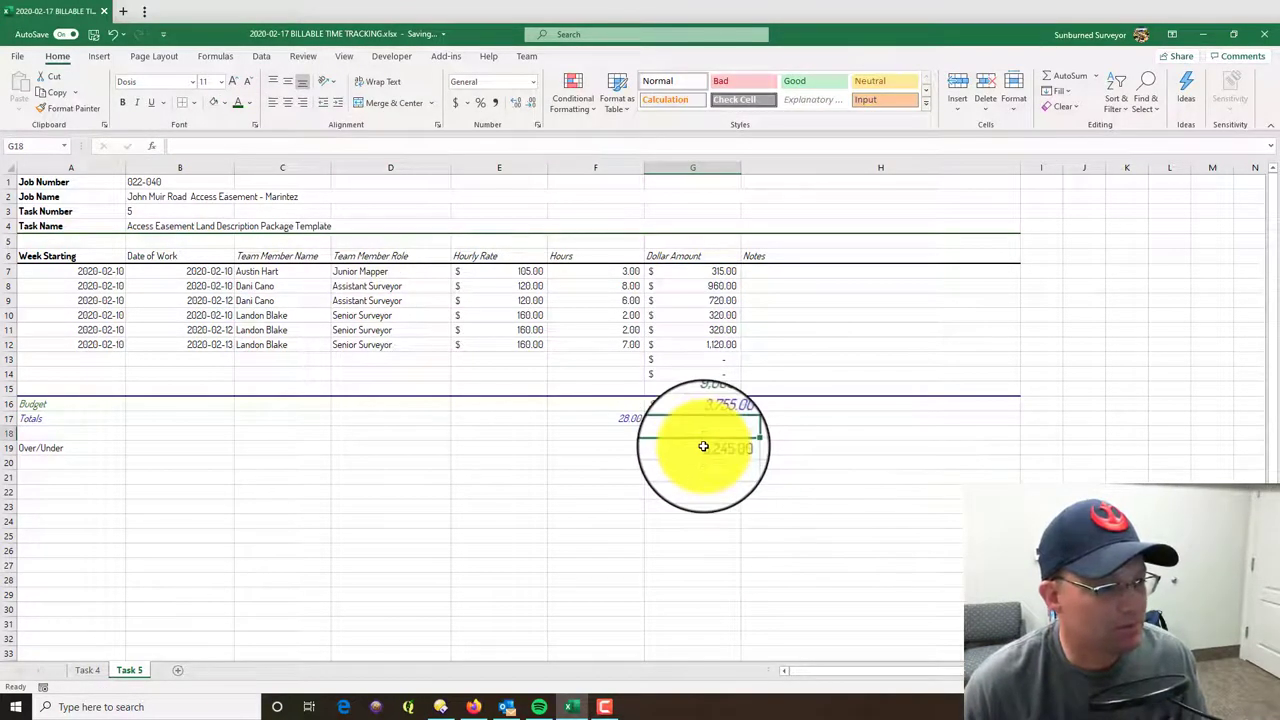
pyautogui.click(141, 356)
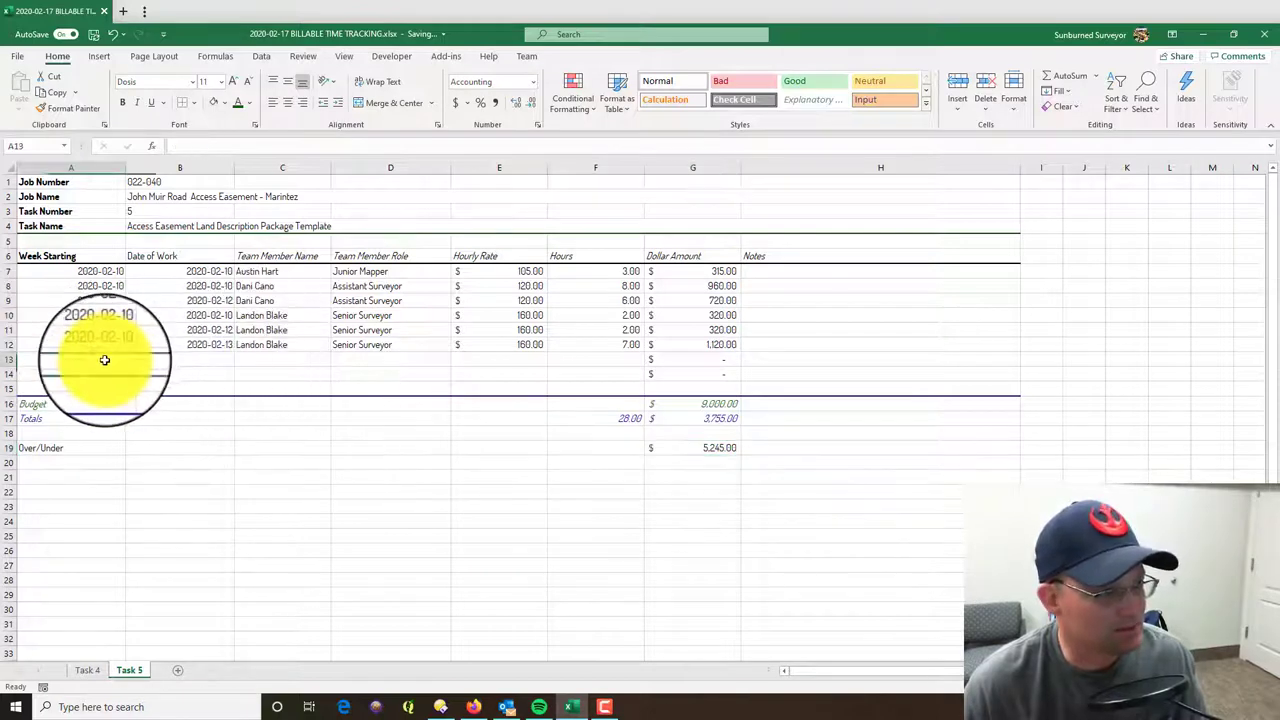
pyautogui.click(729, 449)
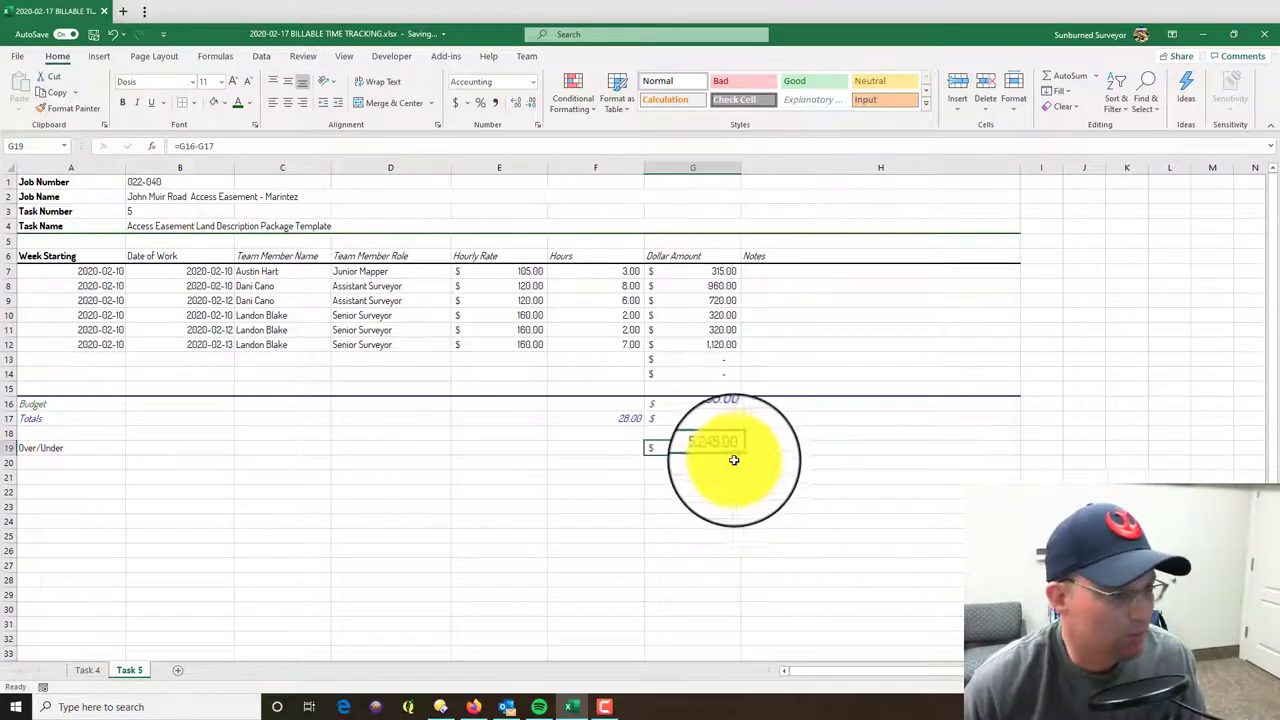
pyautogui.click(677, 592)
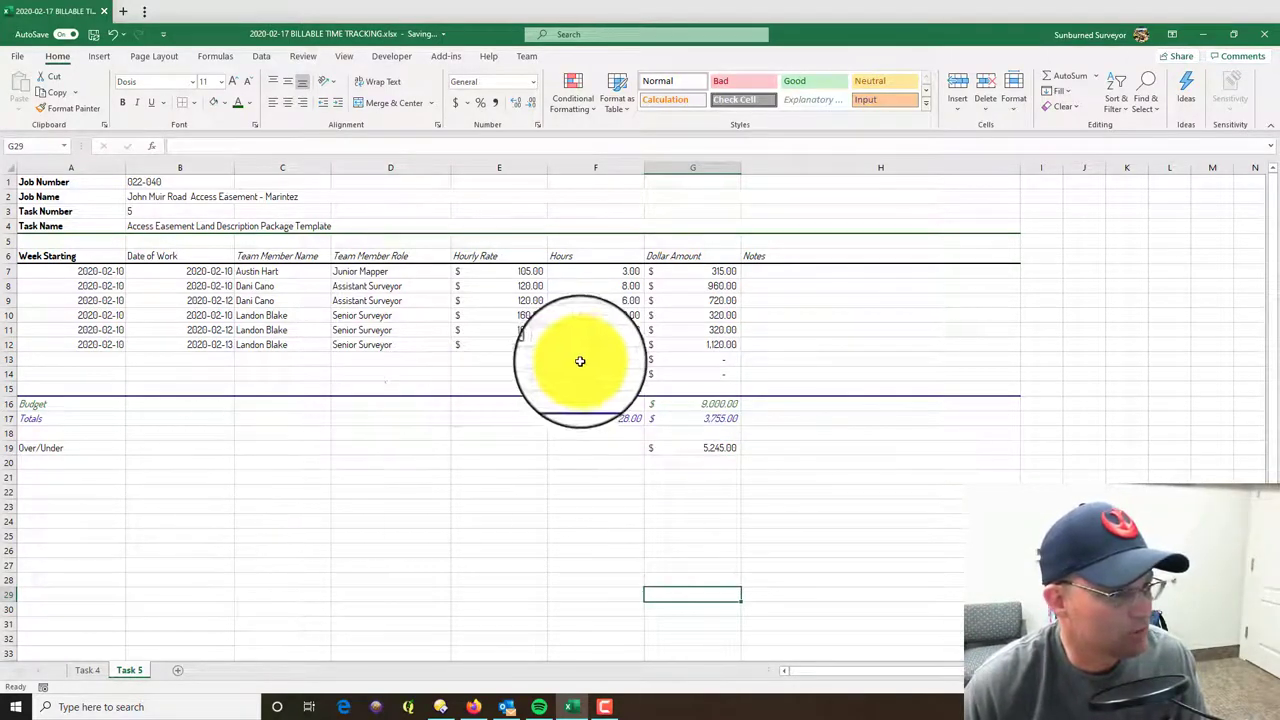
pyautogui.click(762, 373)
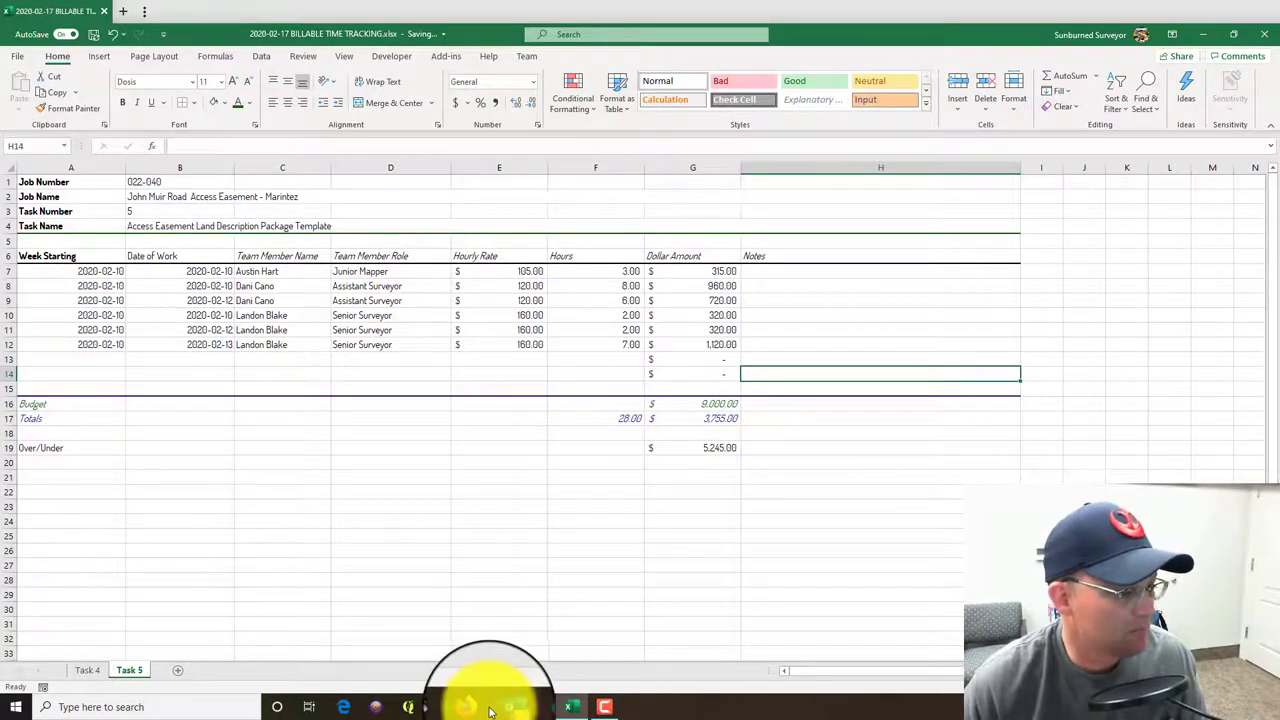
pyautogui.click(490, 709)
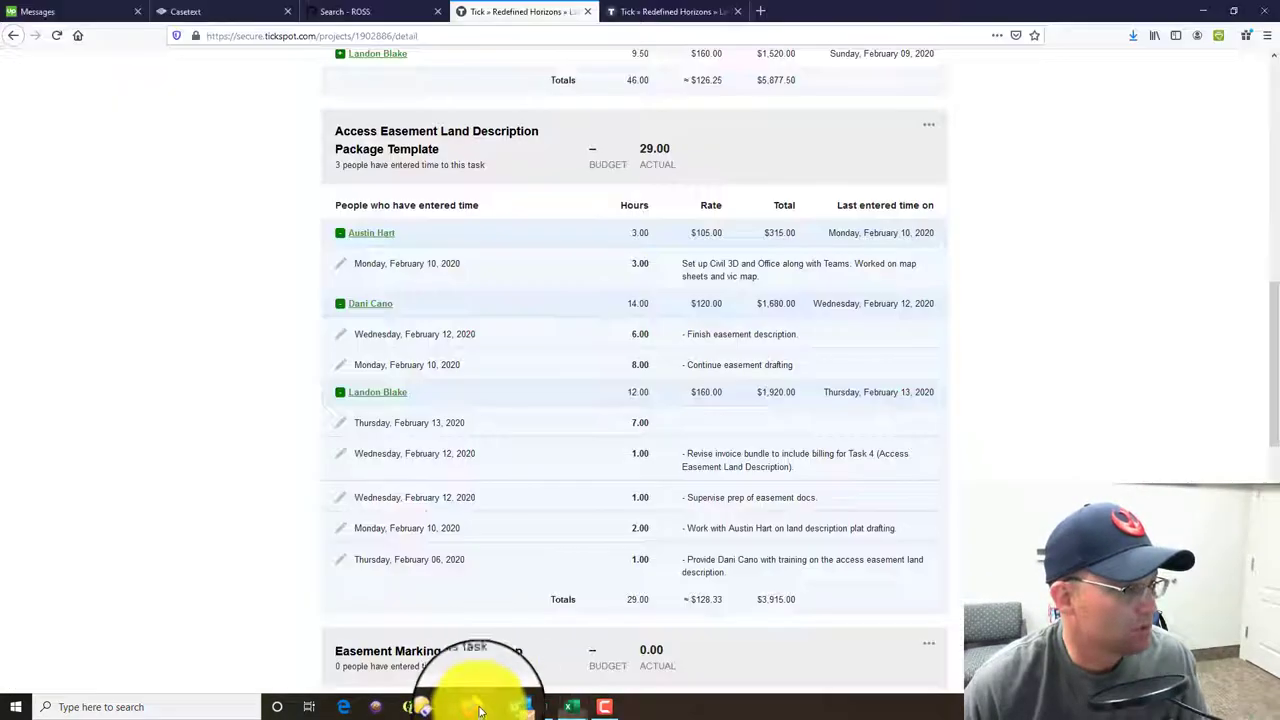
pyautogui.click(575, 708)
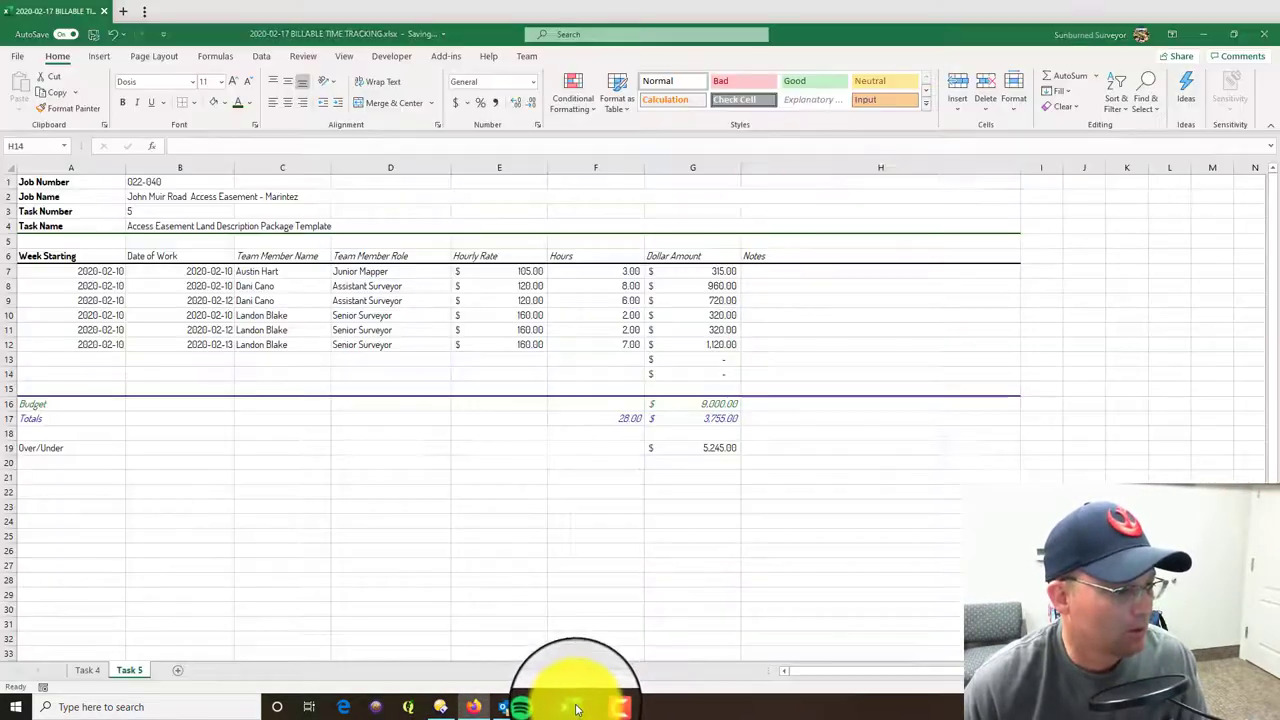
pyautogui.click(98, 674)
pyautogui.click(128, 671)
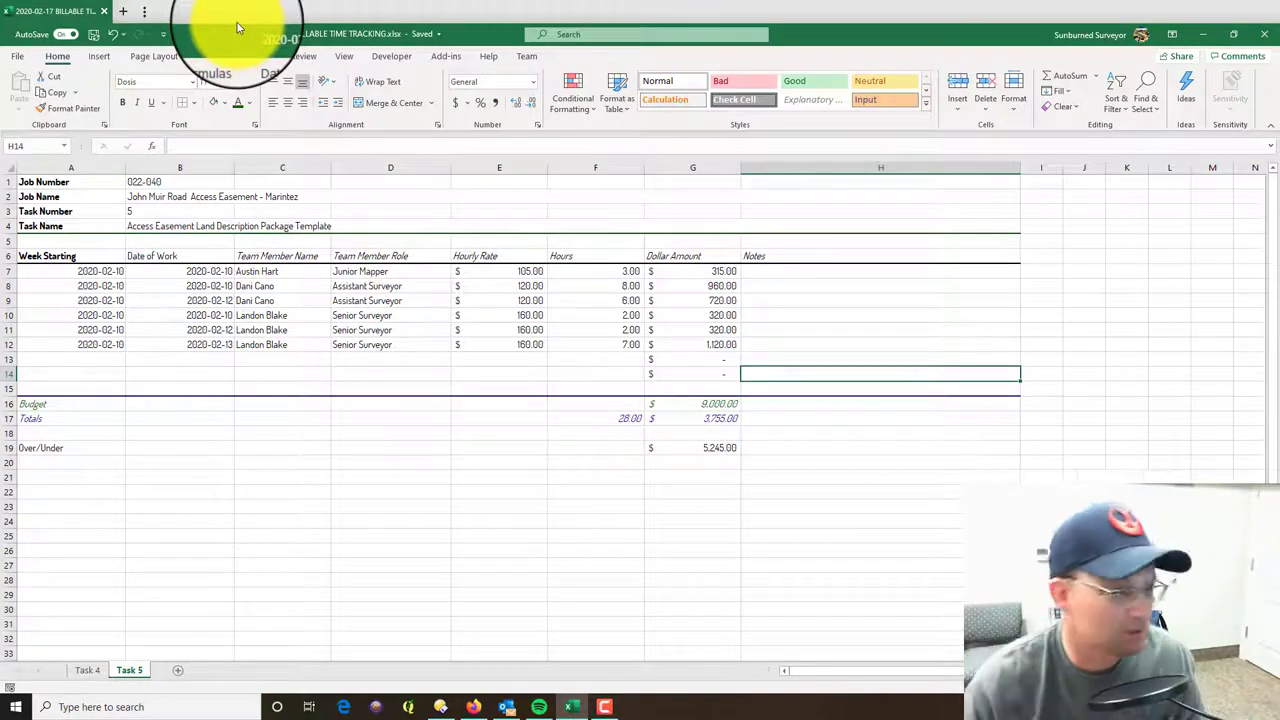
pyautogui.click(395, 565)
pyautogui.click(614, 500)
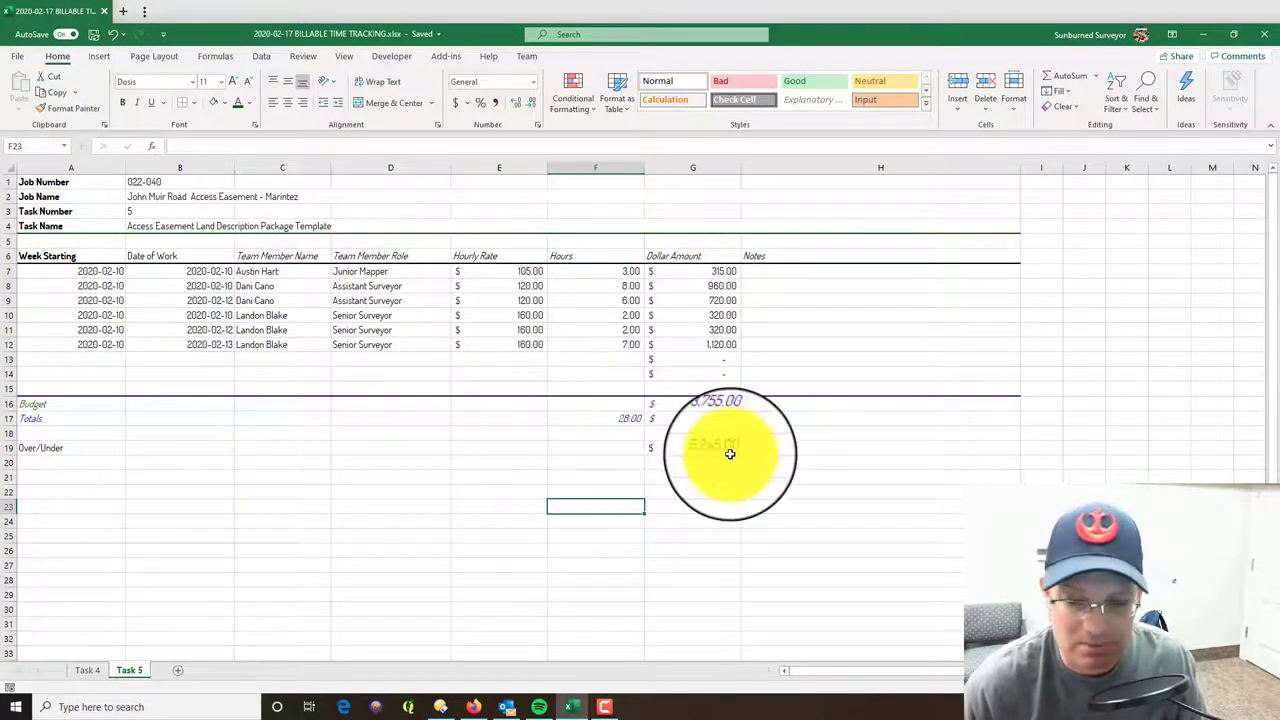
pyautogui.click(901, 547)
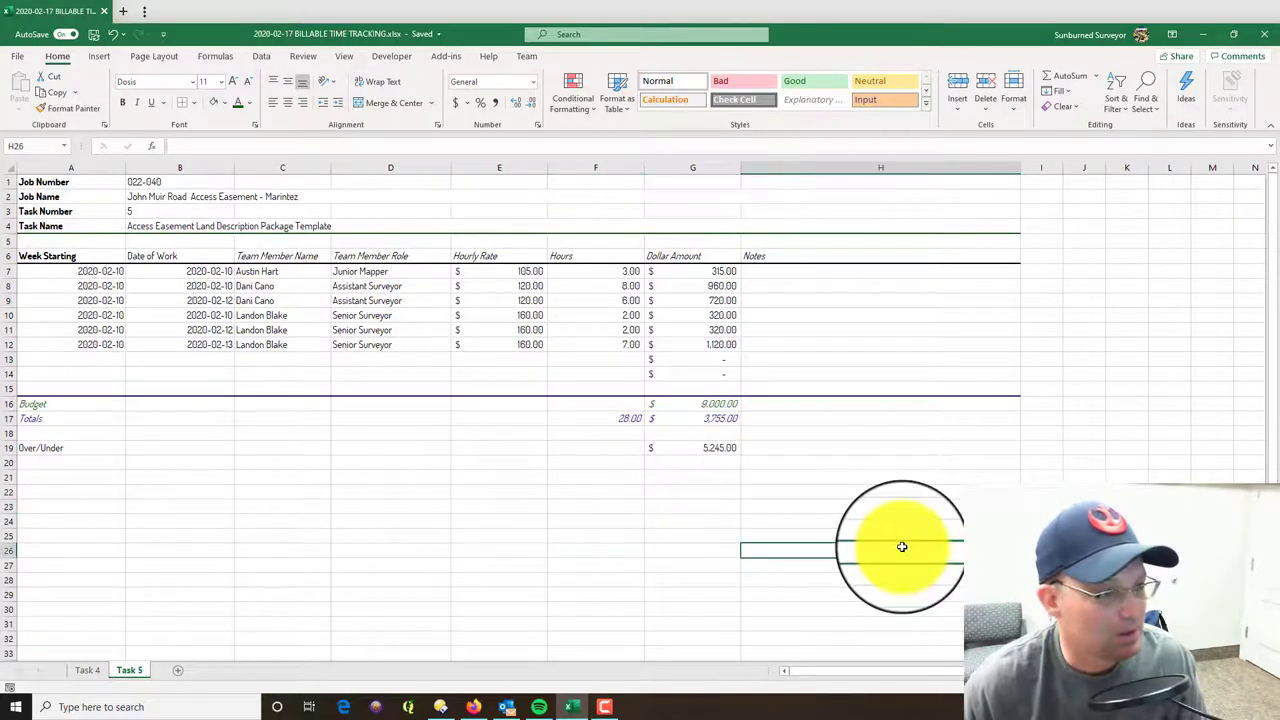